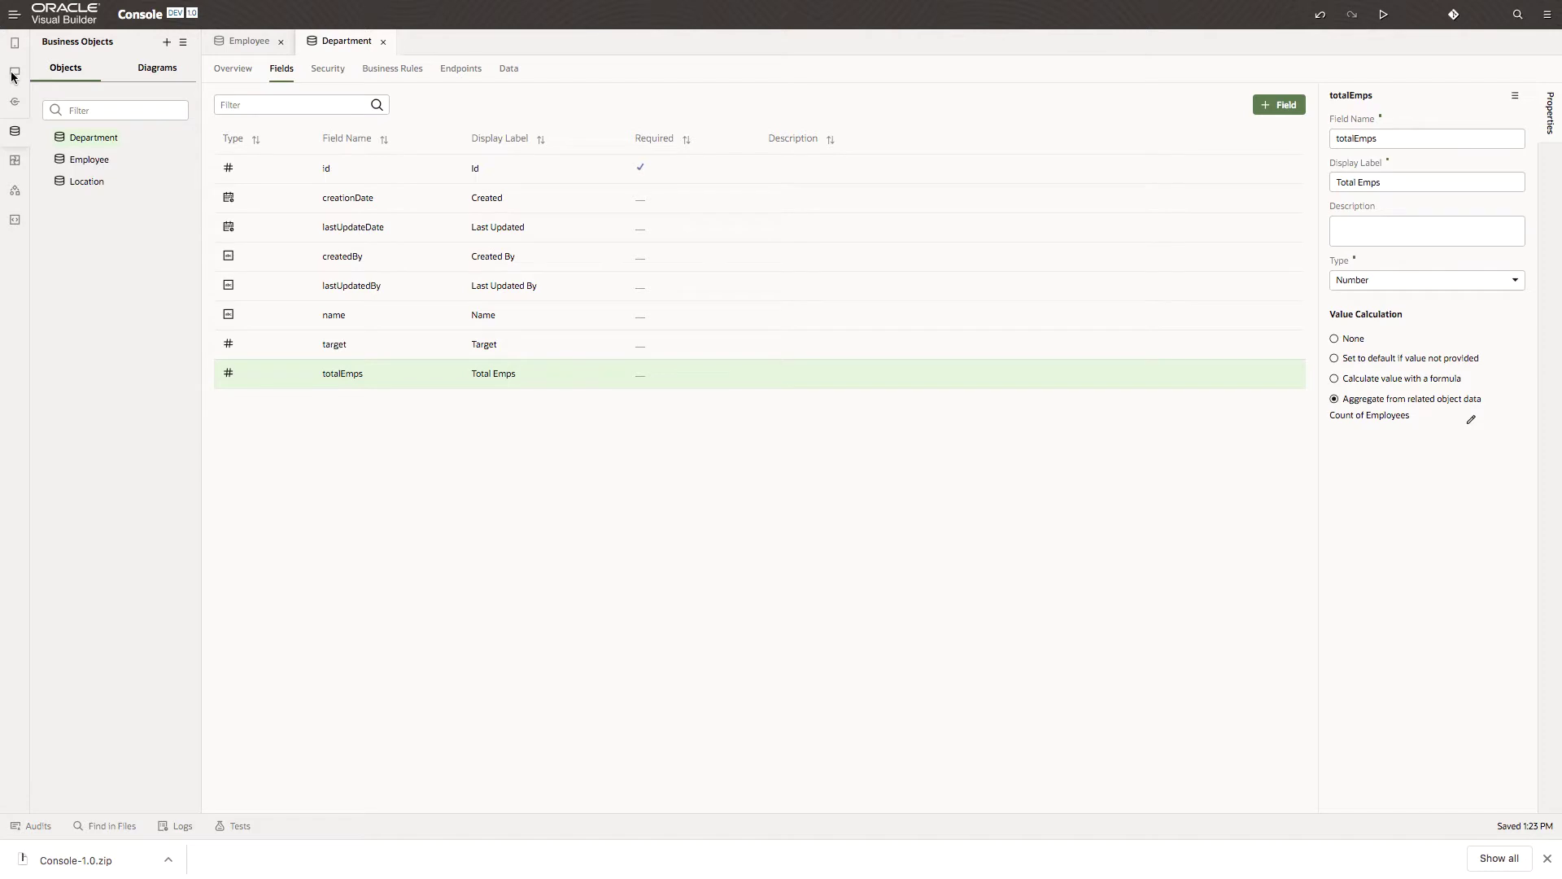
# Create a web application named EmpConsole with no navigation style and close all editor tabs except main-start.
pyautogui.click(13, 75)
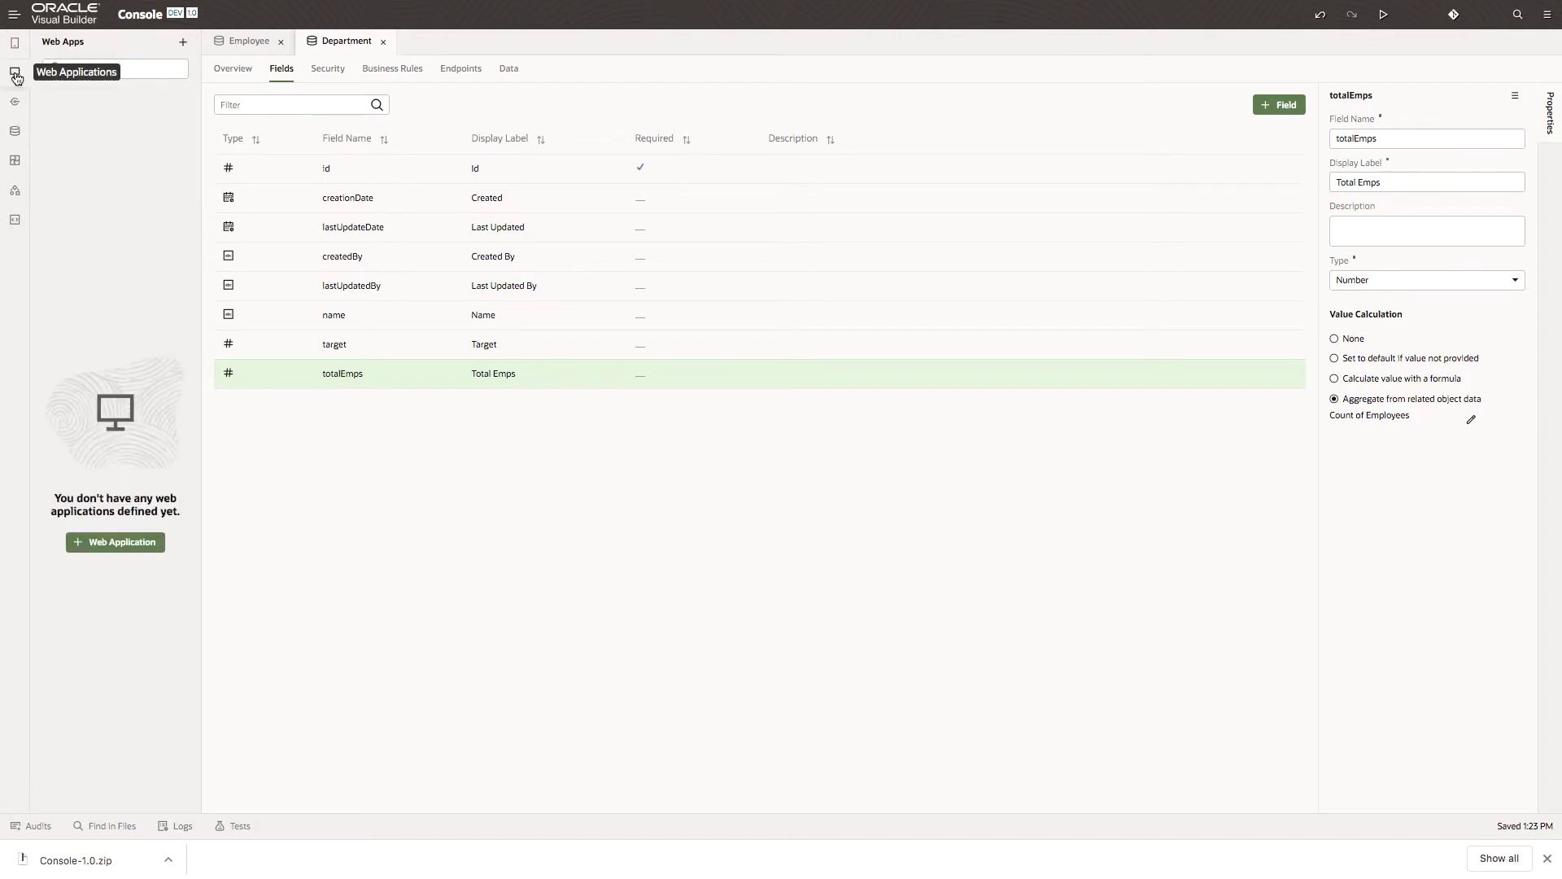
pyautogui.click(127, 541)
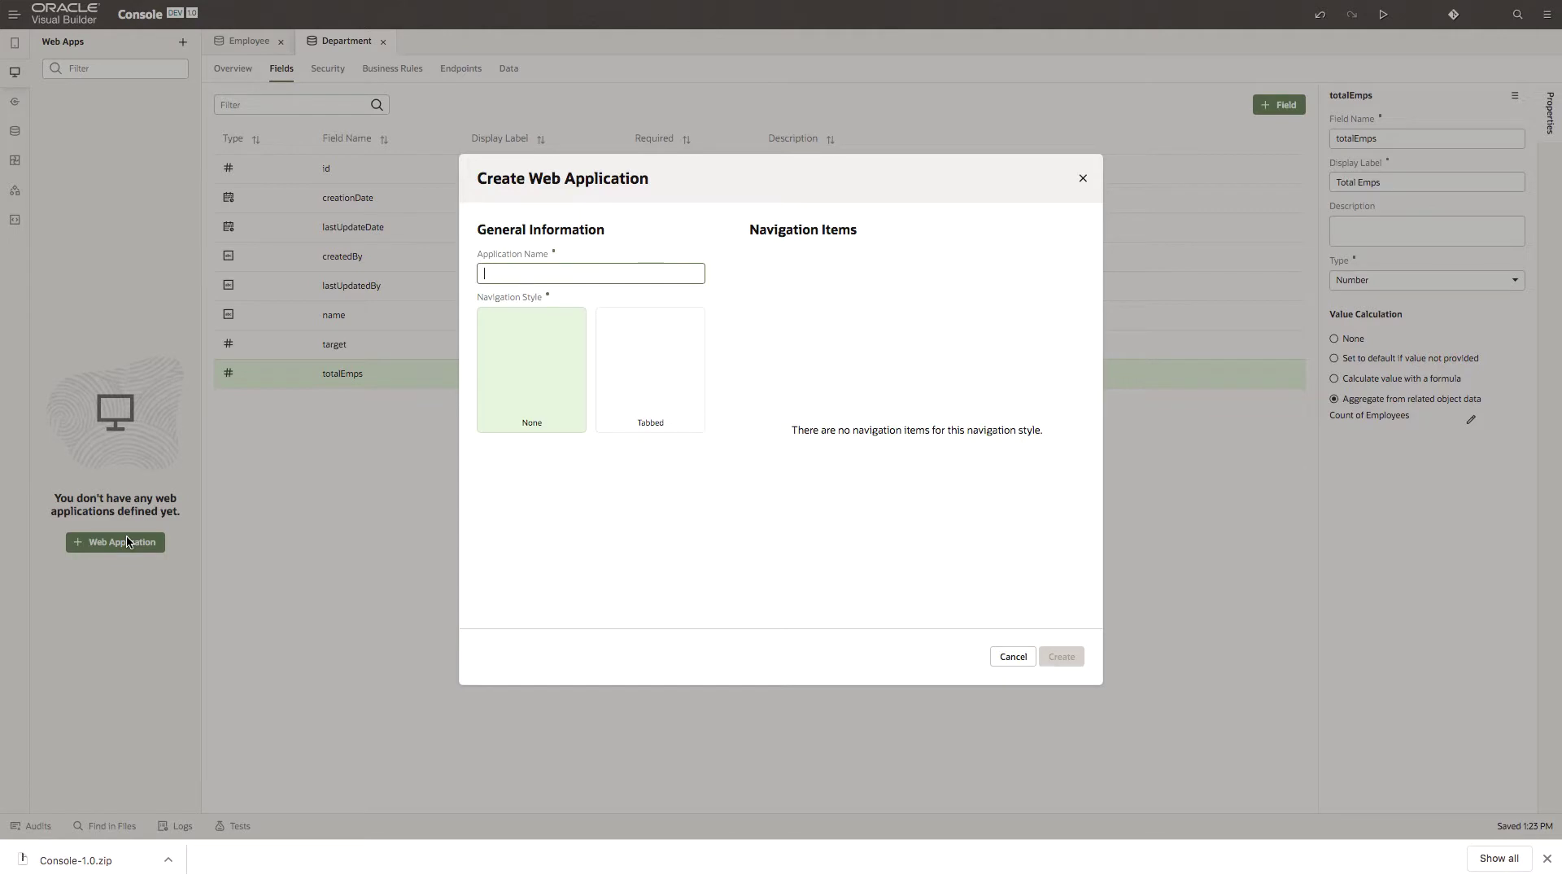
pyautogui.write('EmpConsole')
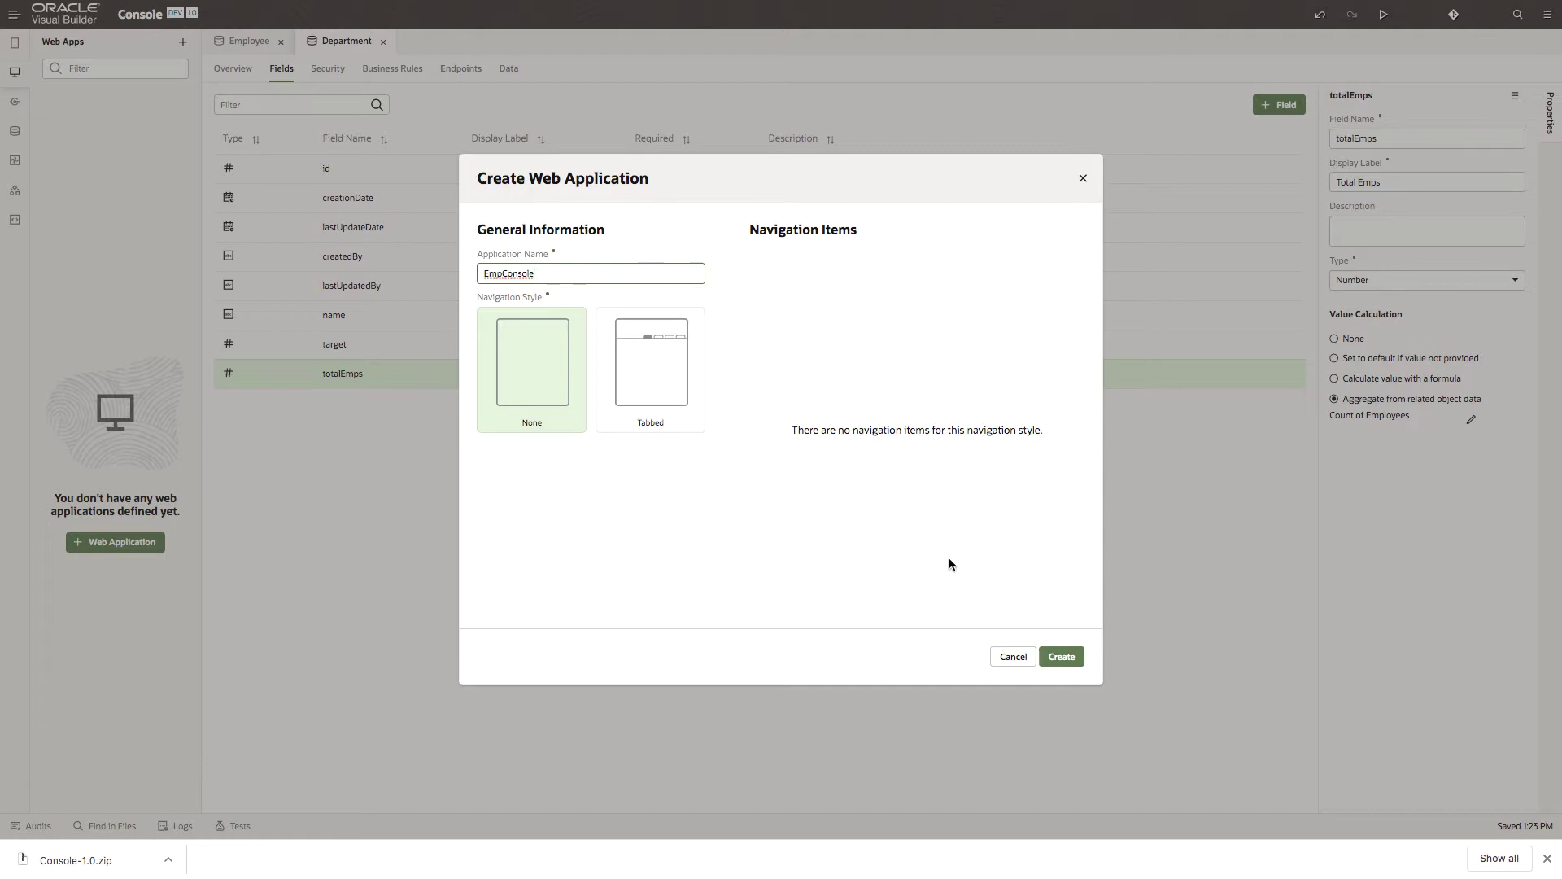
pyautogui.click(1062, 656)
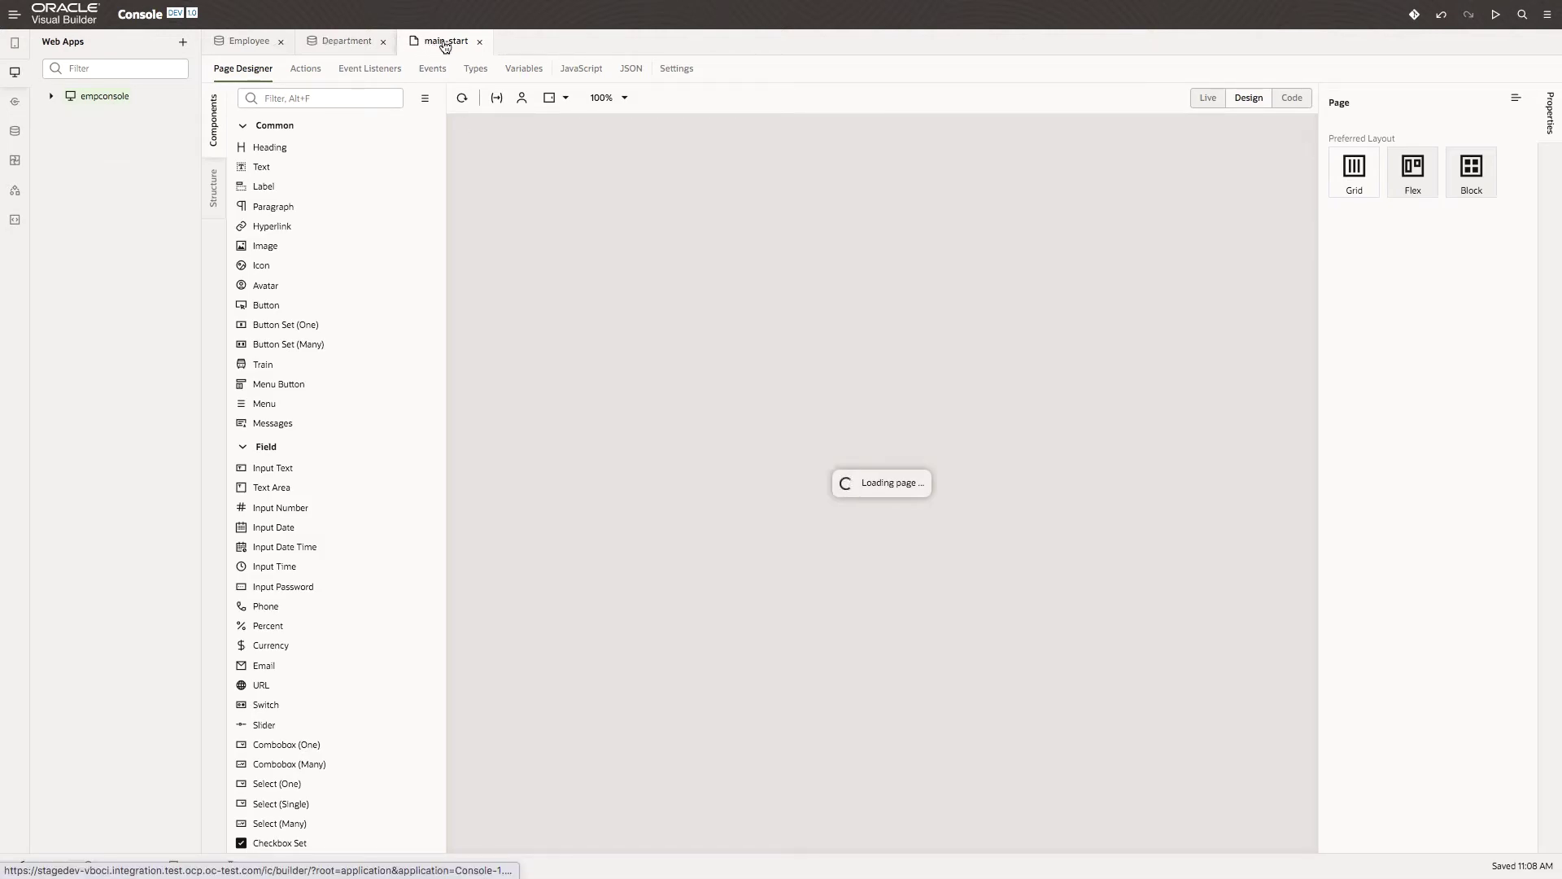
pyautogui.rightClick(444, 45)
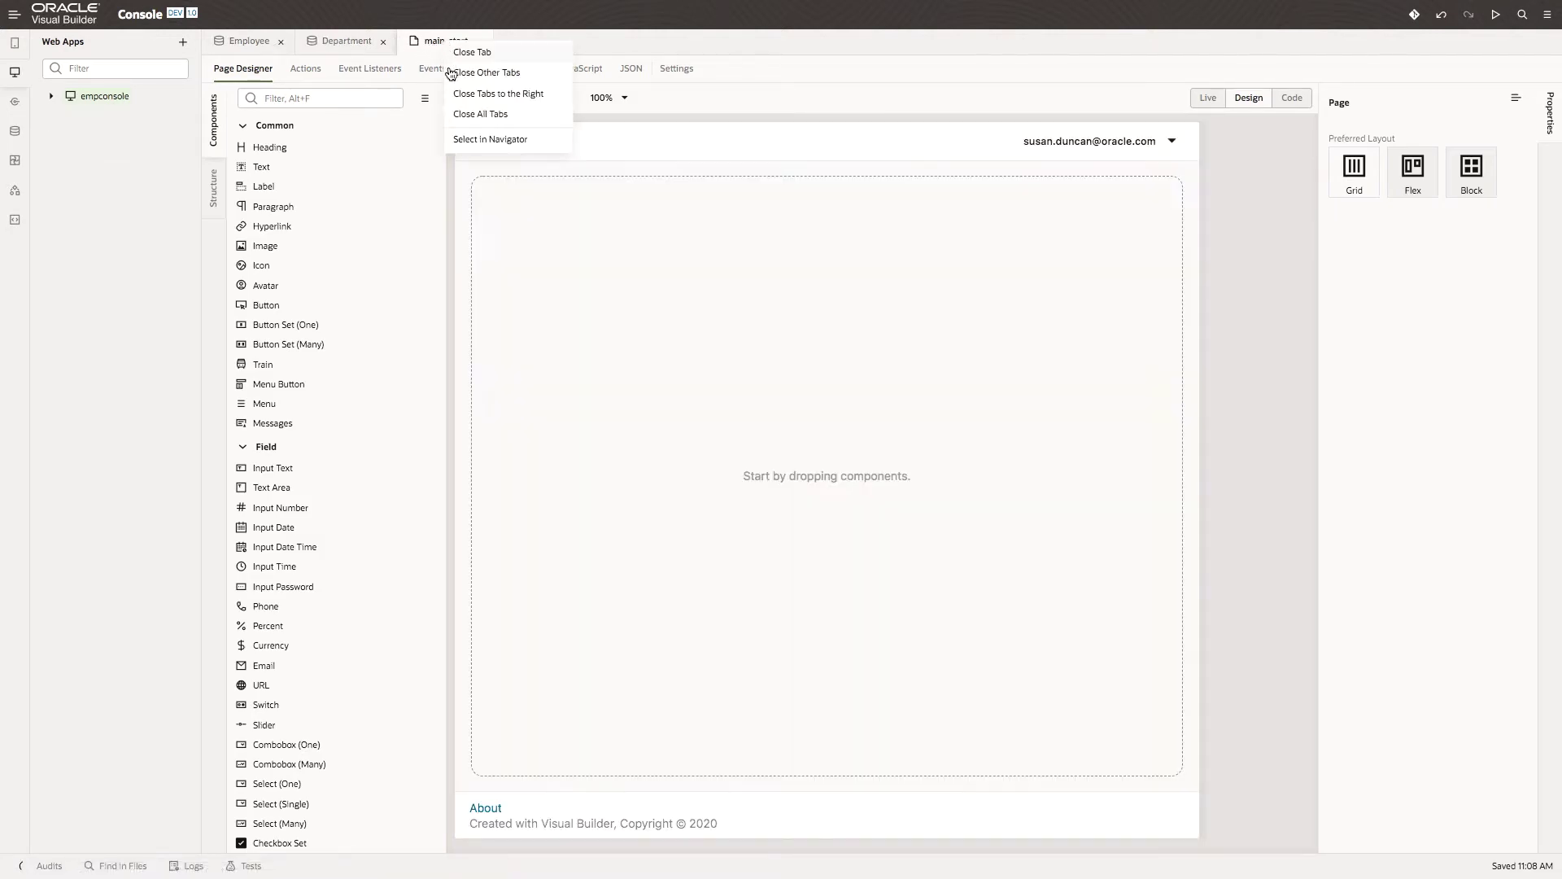
pyautogui.click(457, 77)
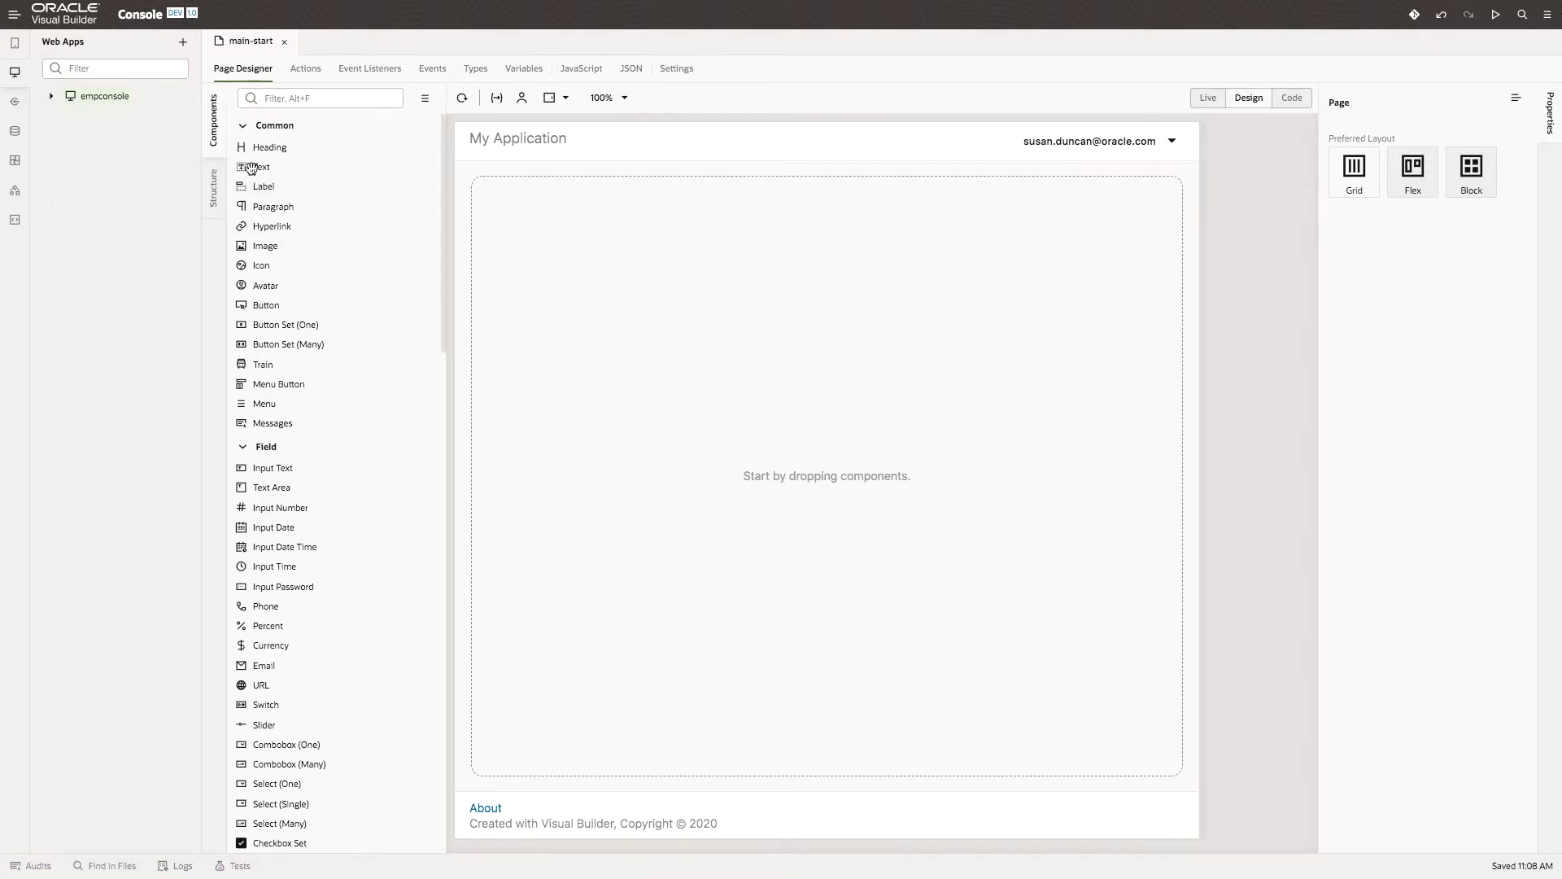
# Add a heading at the start of the page with the text "Emp Info" and level H3.
pyautogui.moveTo(259, 148); pyautogui.dragTo(503, 200)
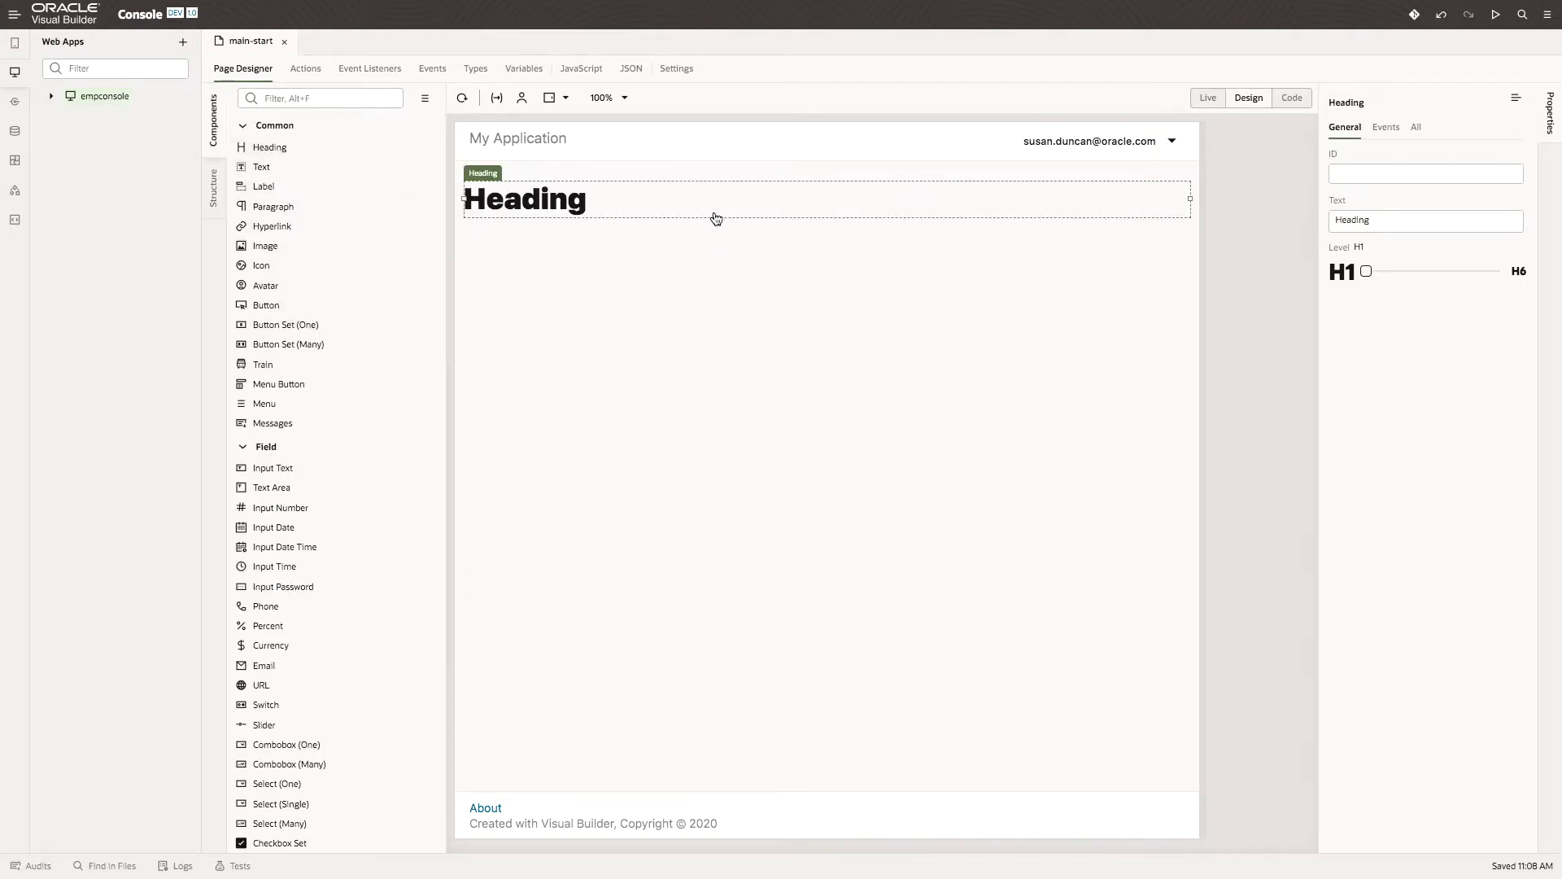
pyautogui.click(1372, 222)
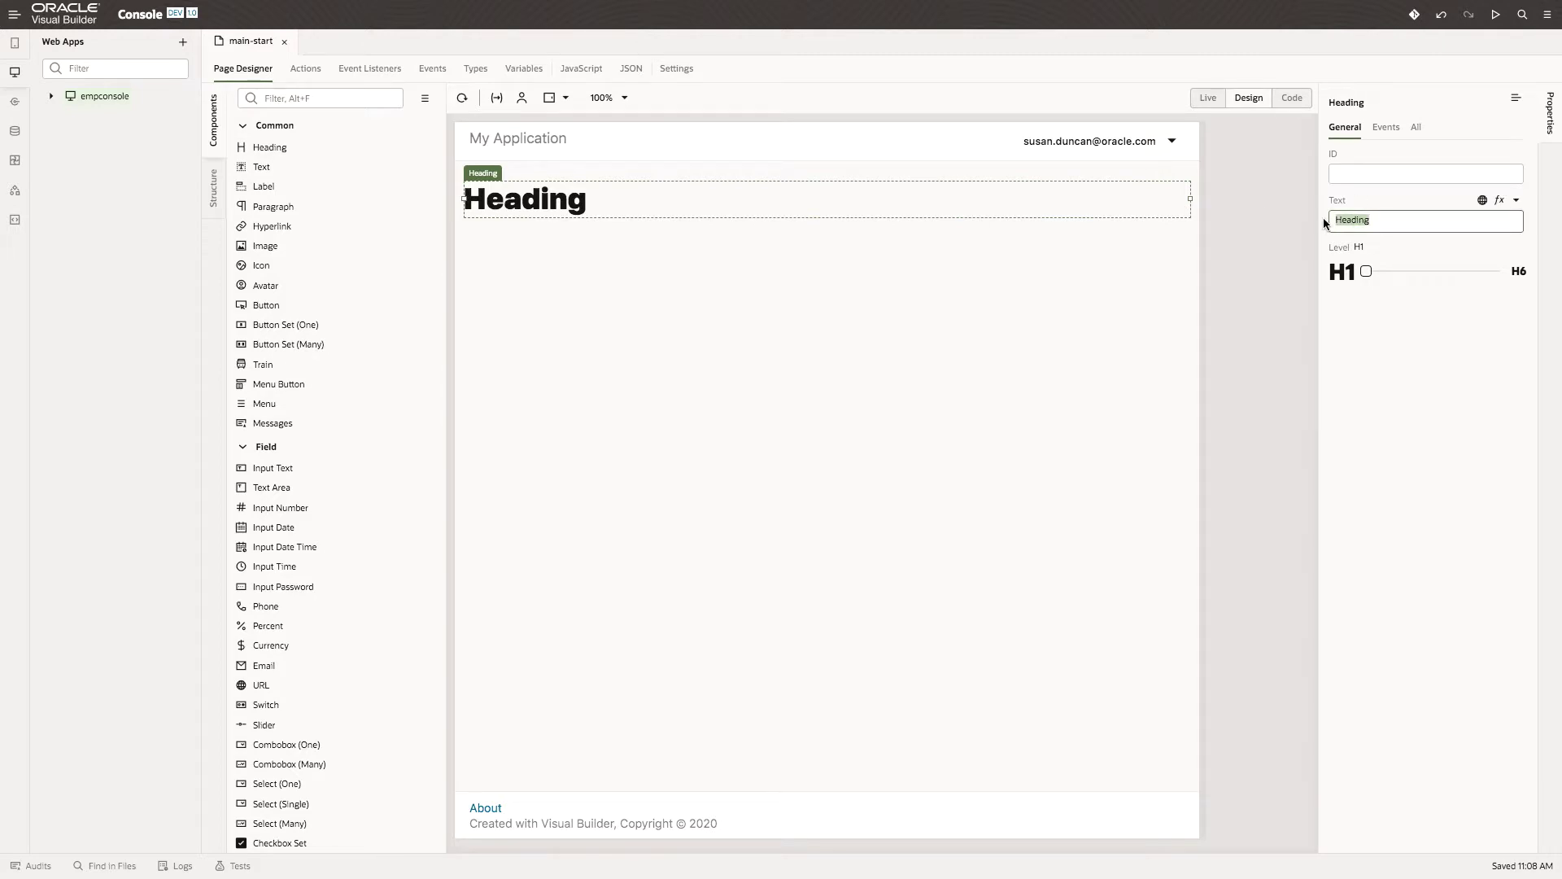
pyautogui.write('Emp Info')
pyautogui.moveTo(1368, 275); pyautogui.dragTo(1418, 277)
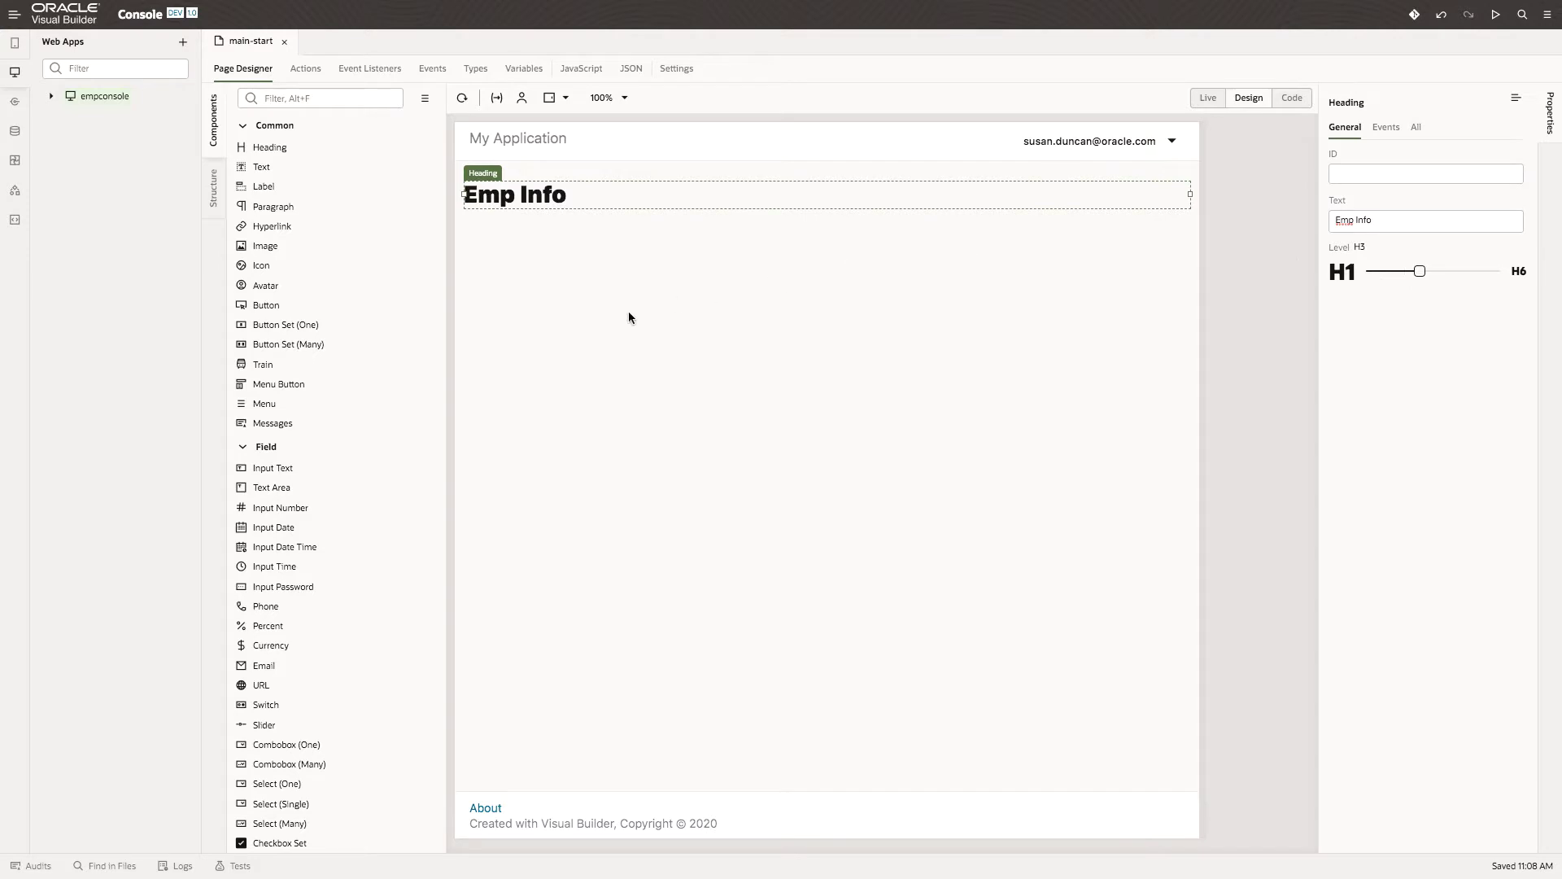
# Place a horizontal rule below the Emp Info heading and a table beneath the rule.
pyautogui.scroll(-5, 333, 465)
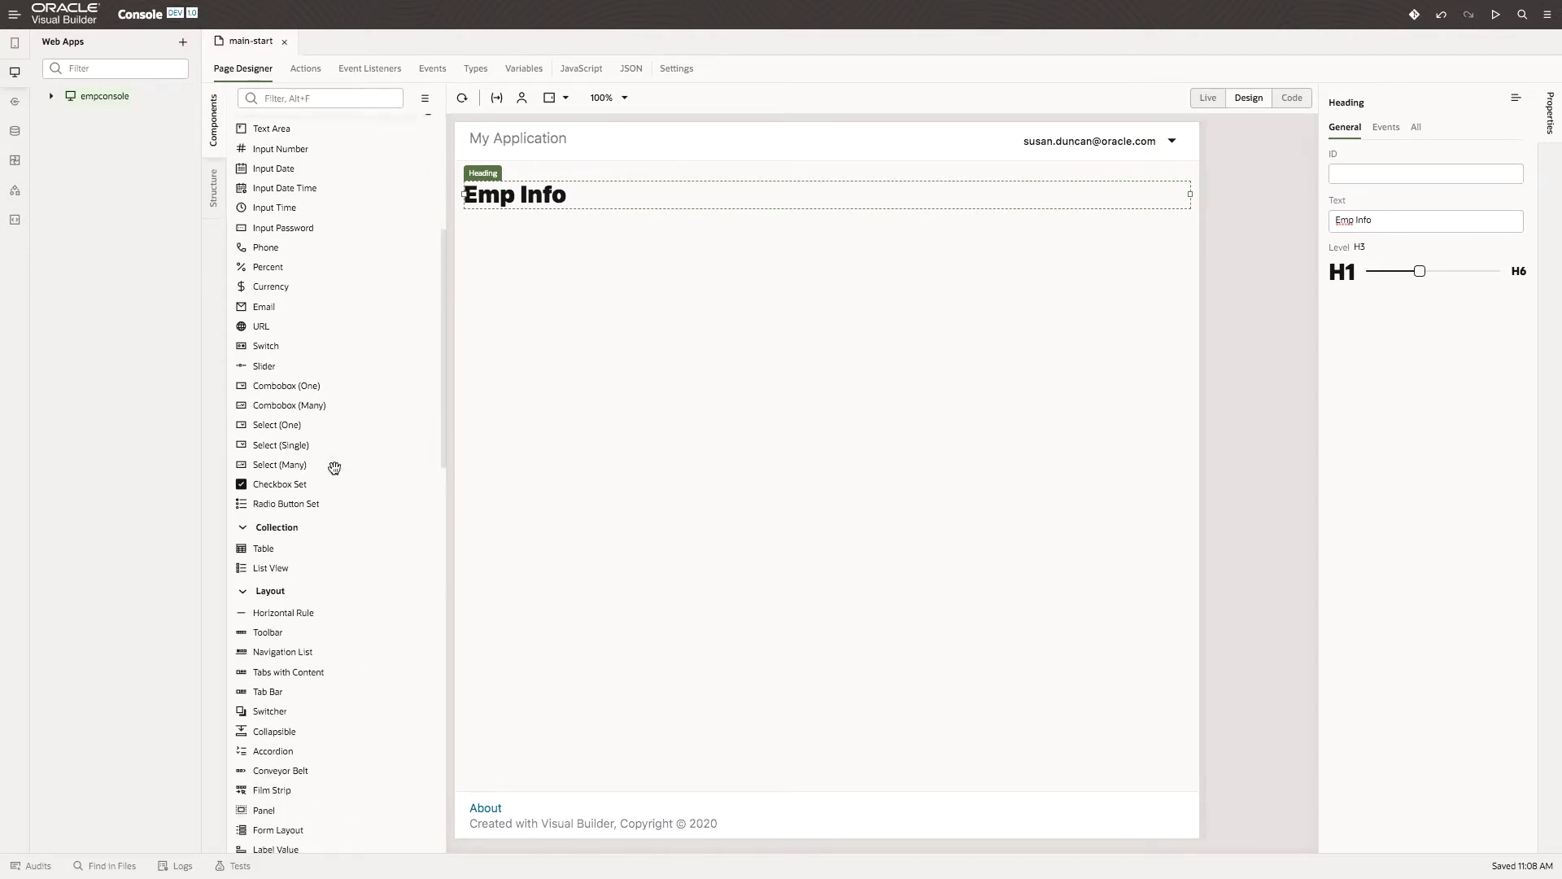
pyautogui.scroll(-1, 334, 468)
pyautogui.moveTo(279, 554); pyautogui.dragTo(505, 223)
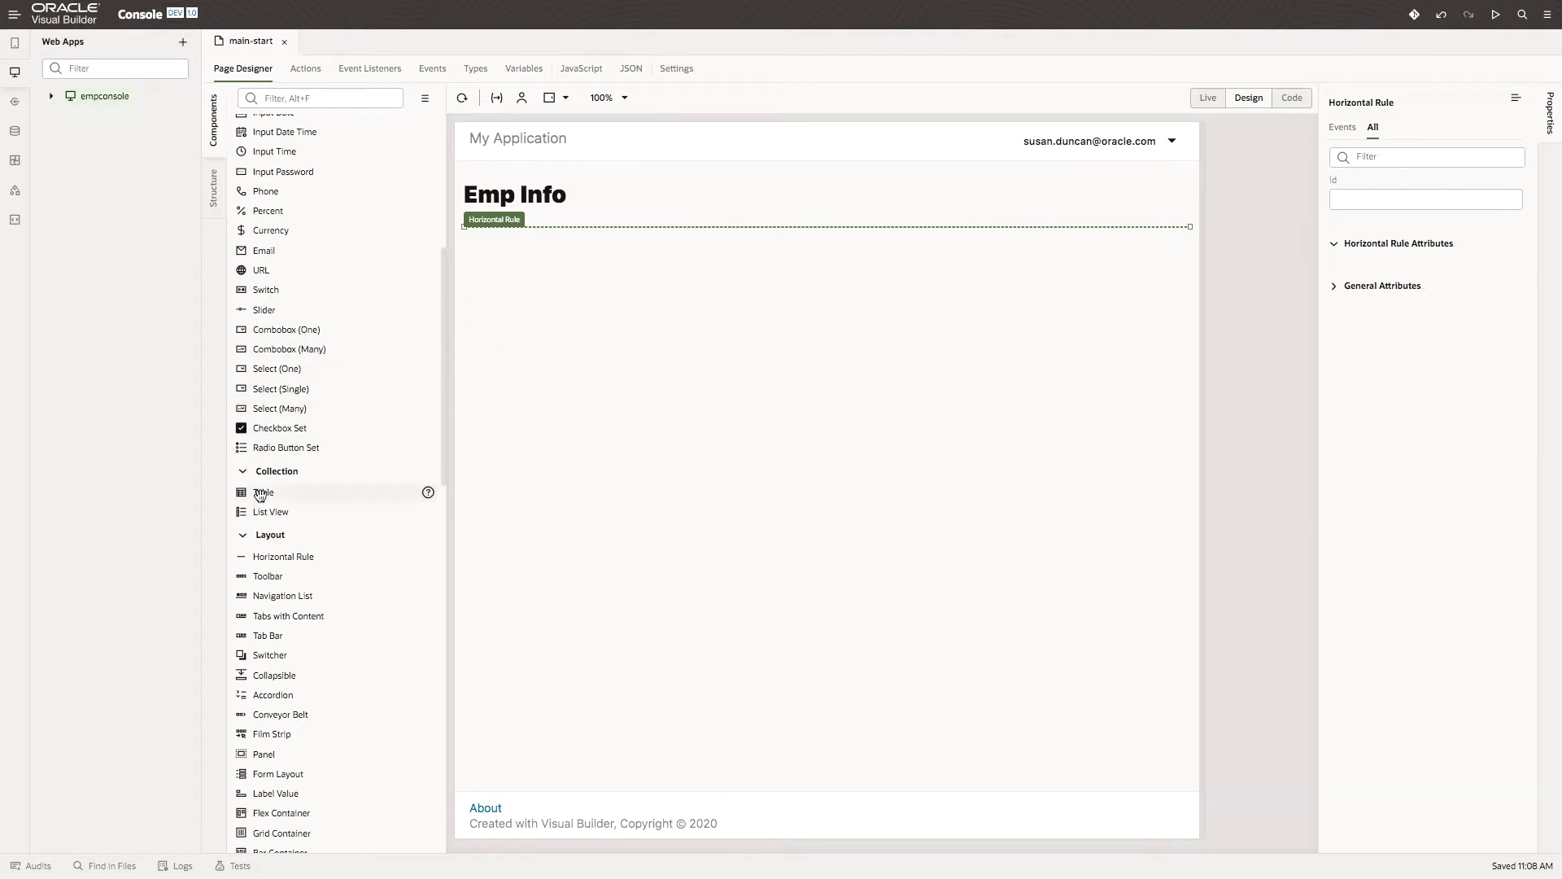
pyautogui.moveTo(259, 494); pyautogui.dragTo(505, 258)
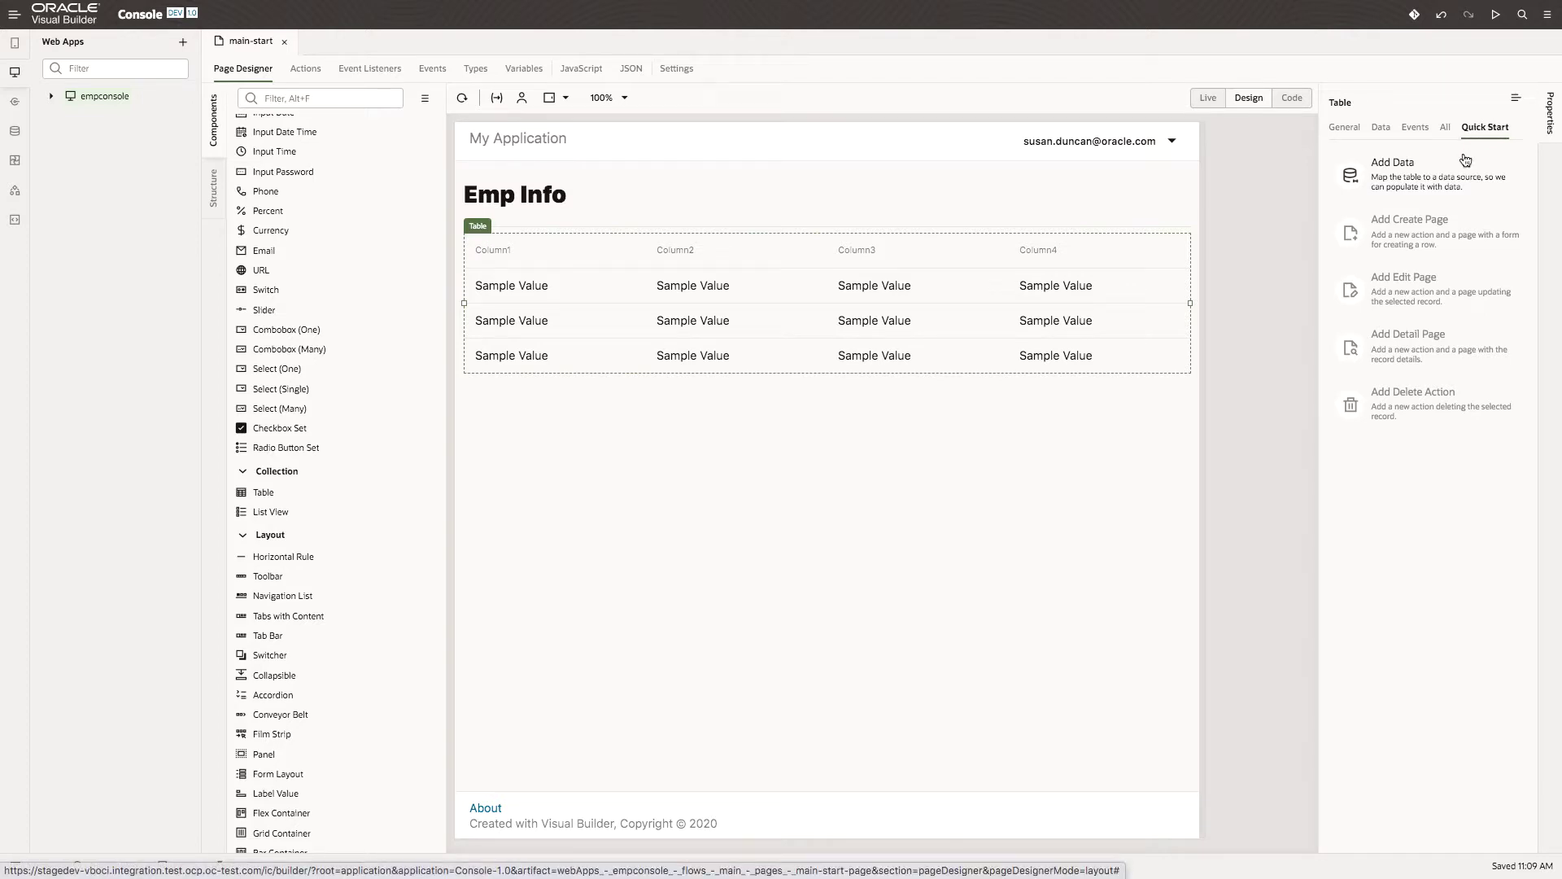
# Bind the table to the Employee business object with the columns name, startDate, salary and approved in that order.
pyautogui.click(1401, 177)
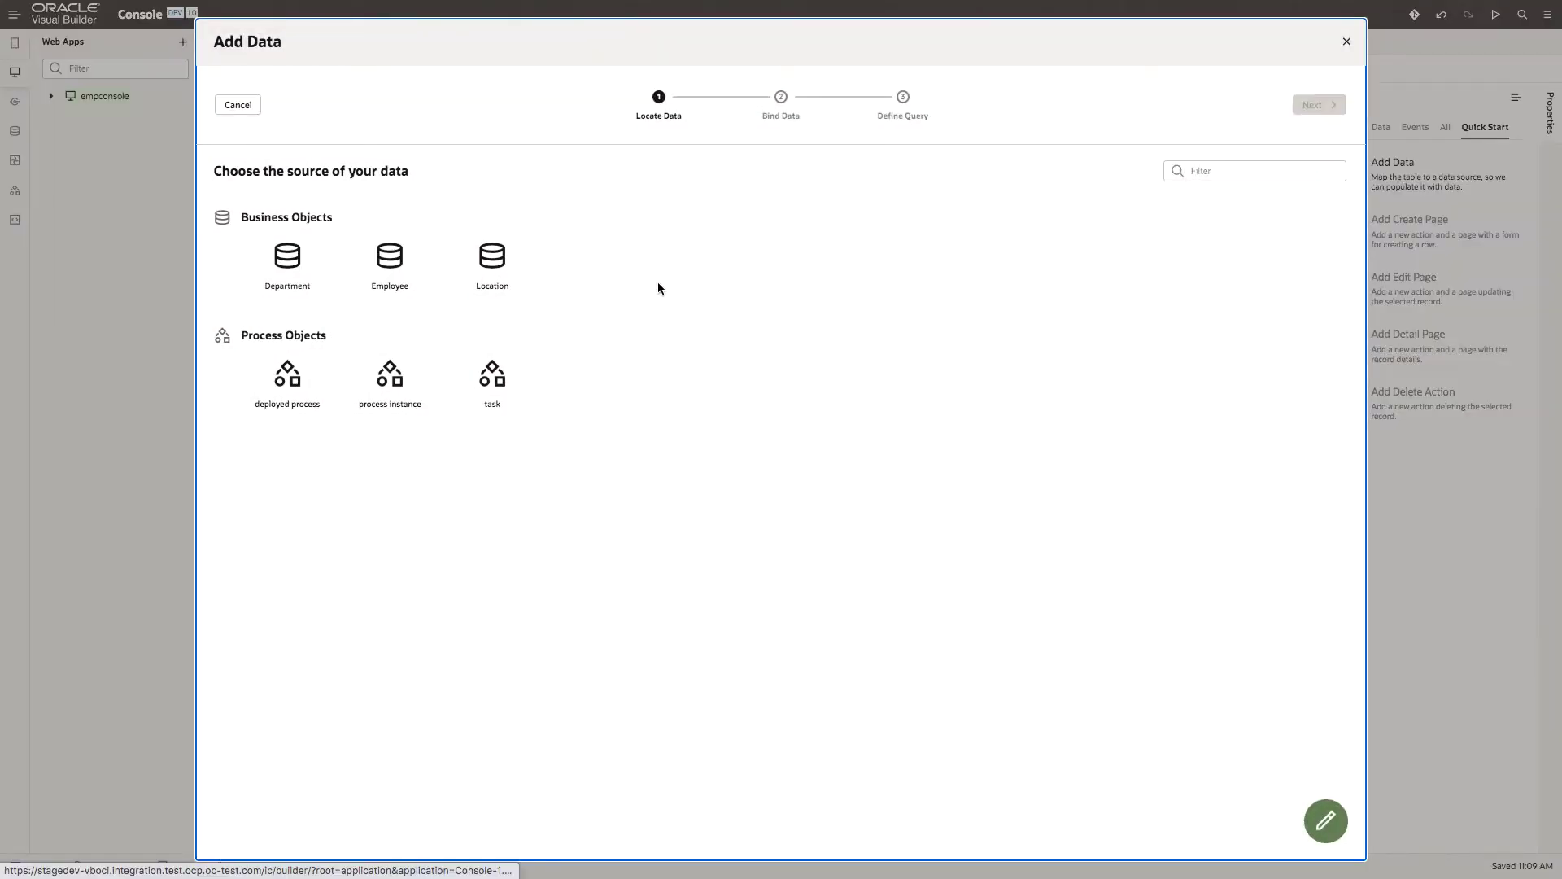
pyautogui.click(398, 265)
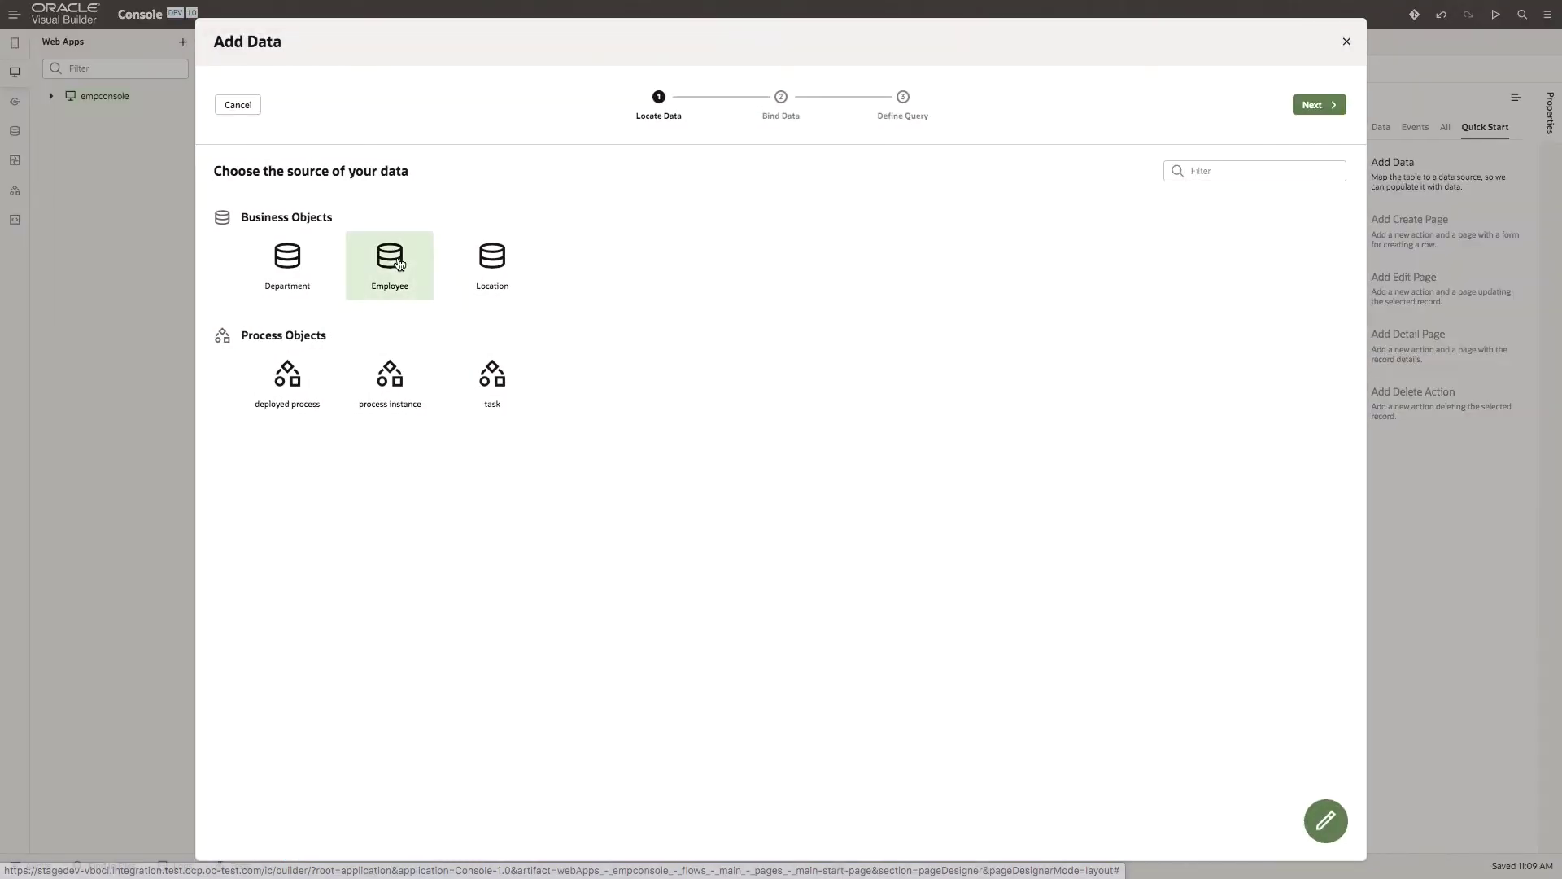
pyautogui.click(1331, 106)
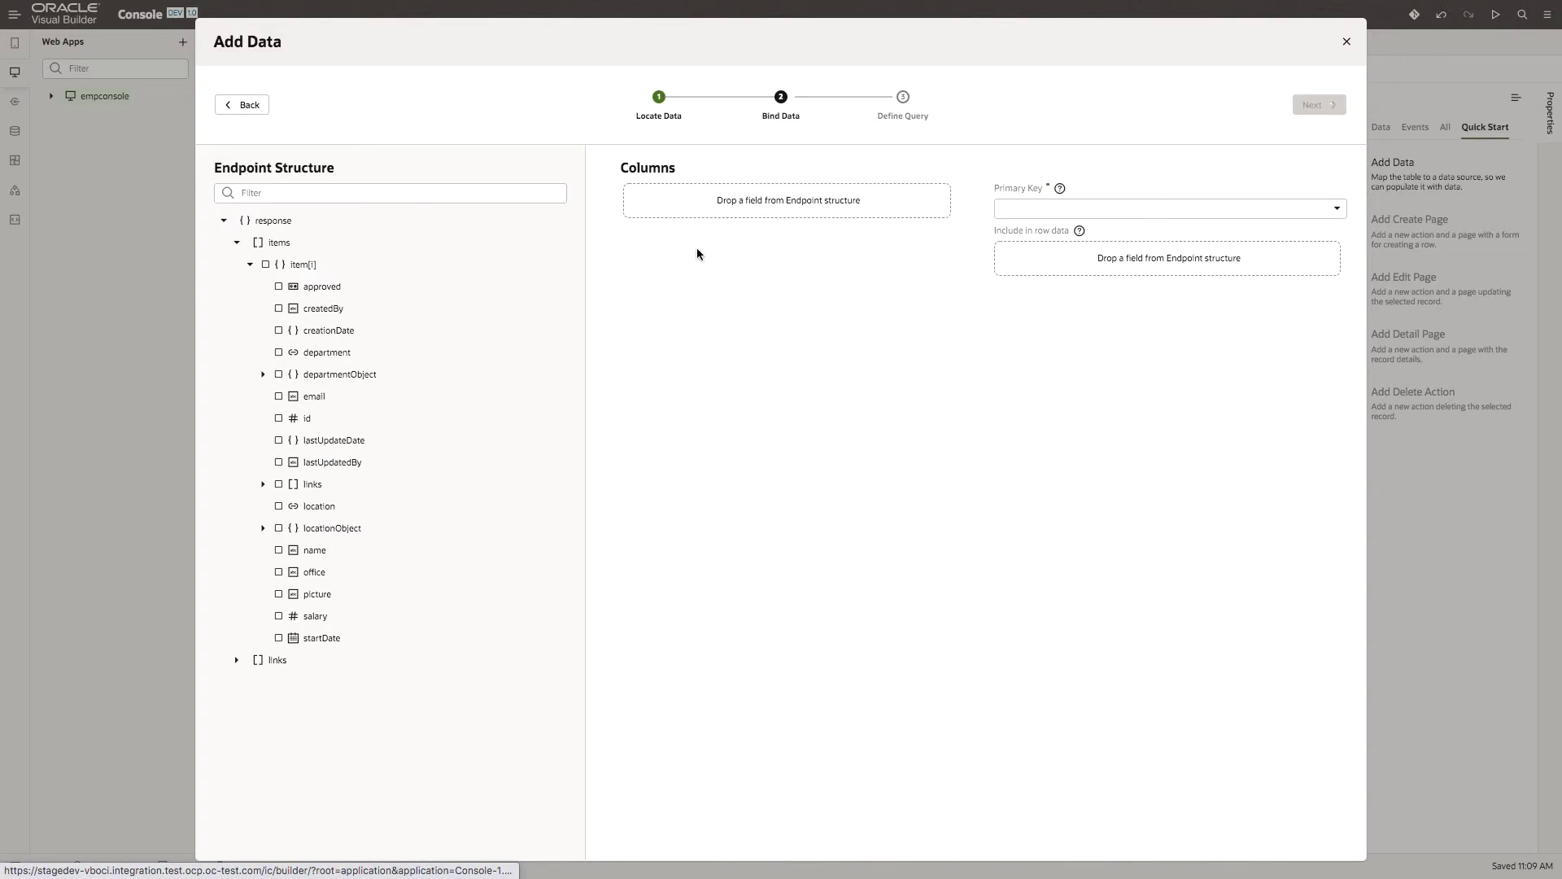
pyautogui.click(278, 550)
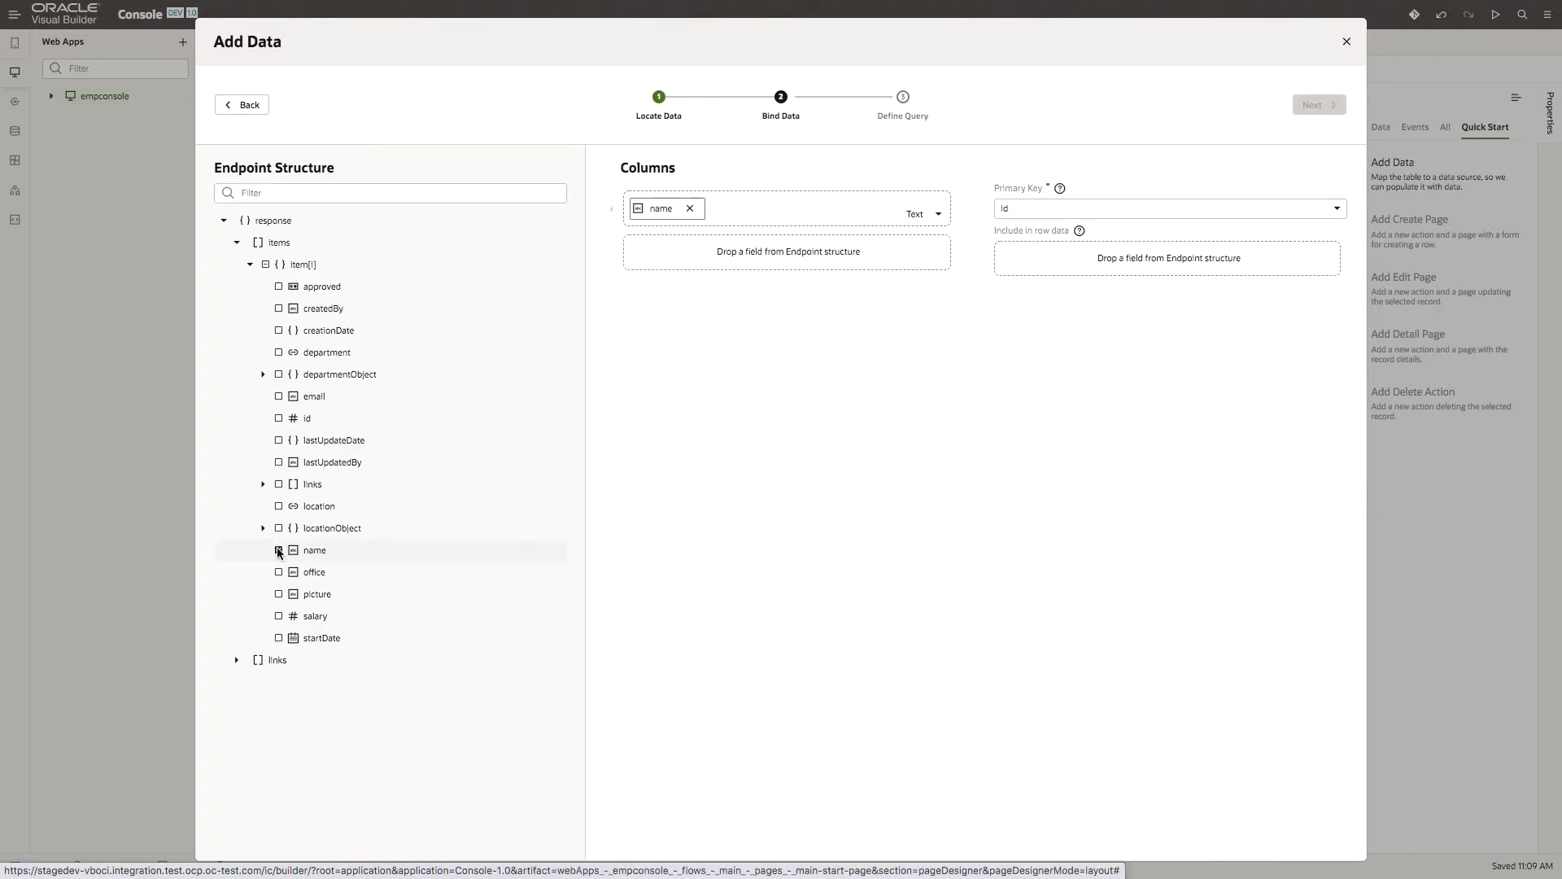
pyautogui.click(278, 616)
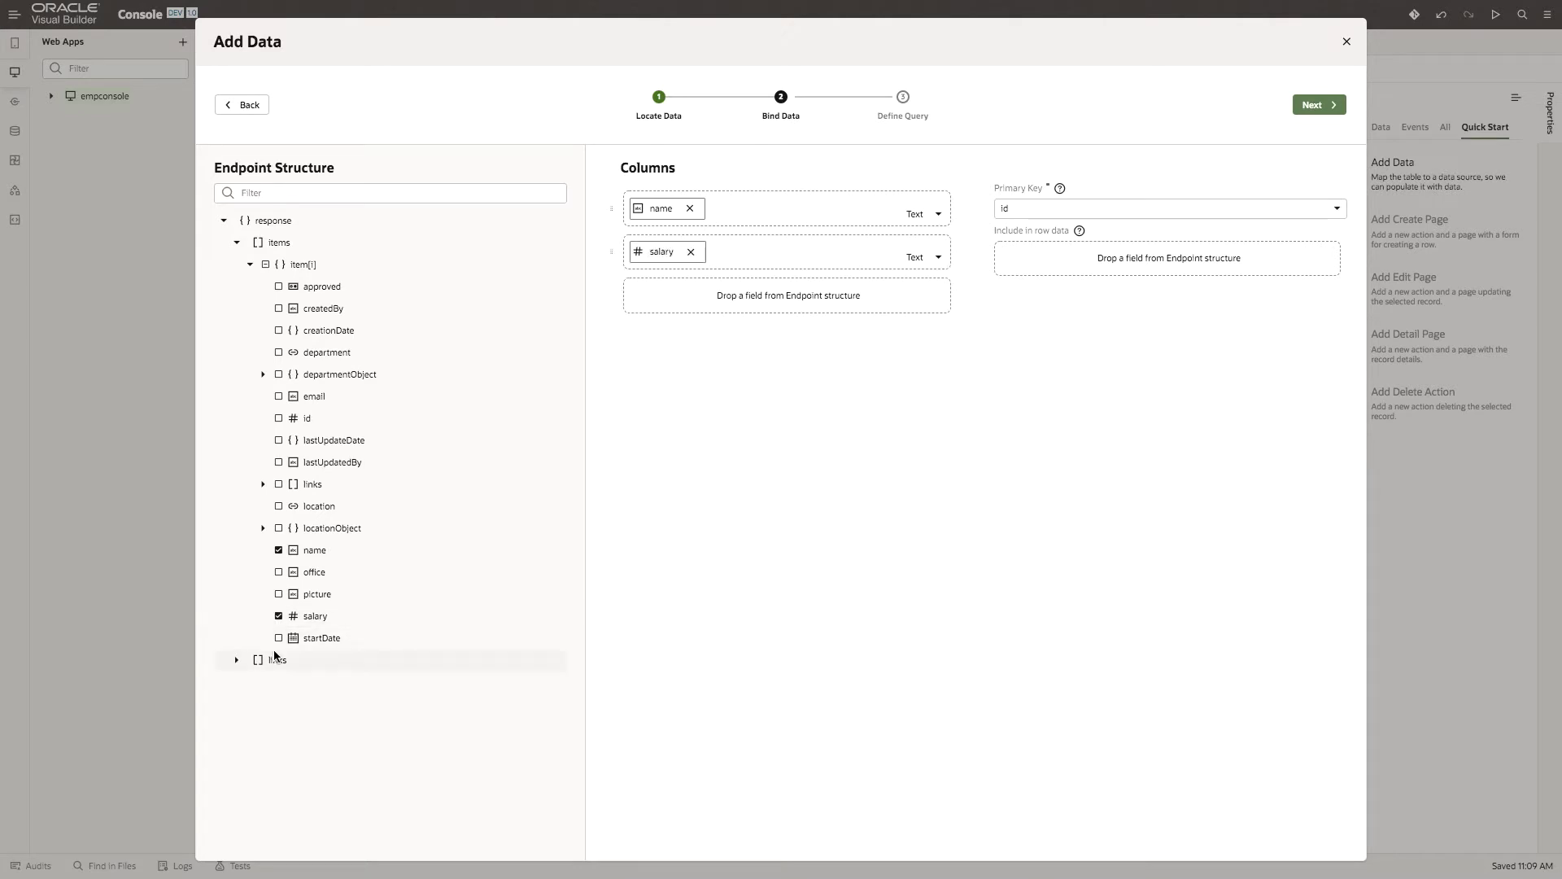
pyautogui.click(278, 638)
pyautogui.click(279, 286)
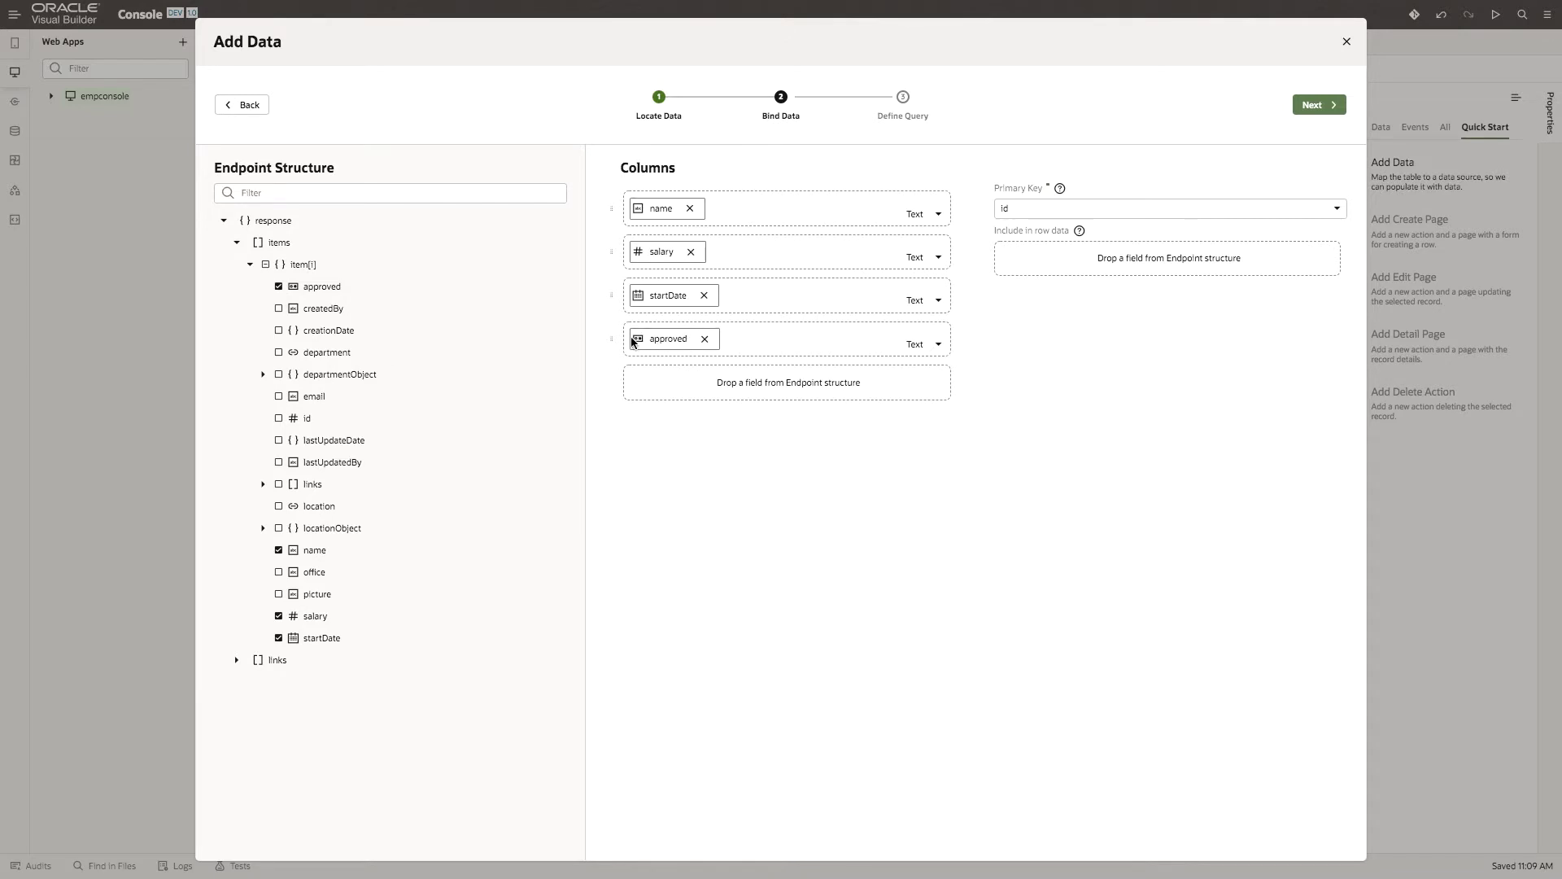
pyautogui.moveTo(614, 299); pyautogui.dragTo(613, 243)
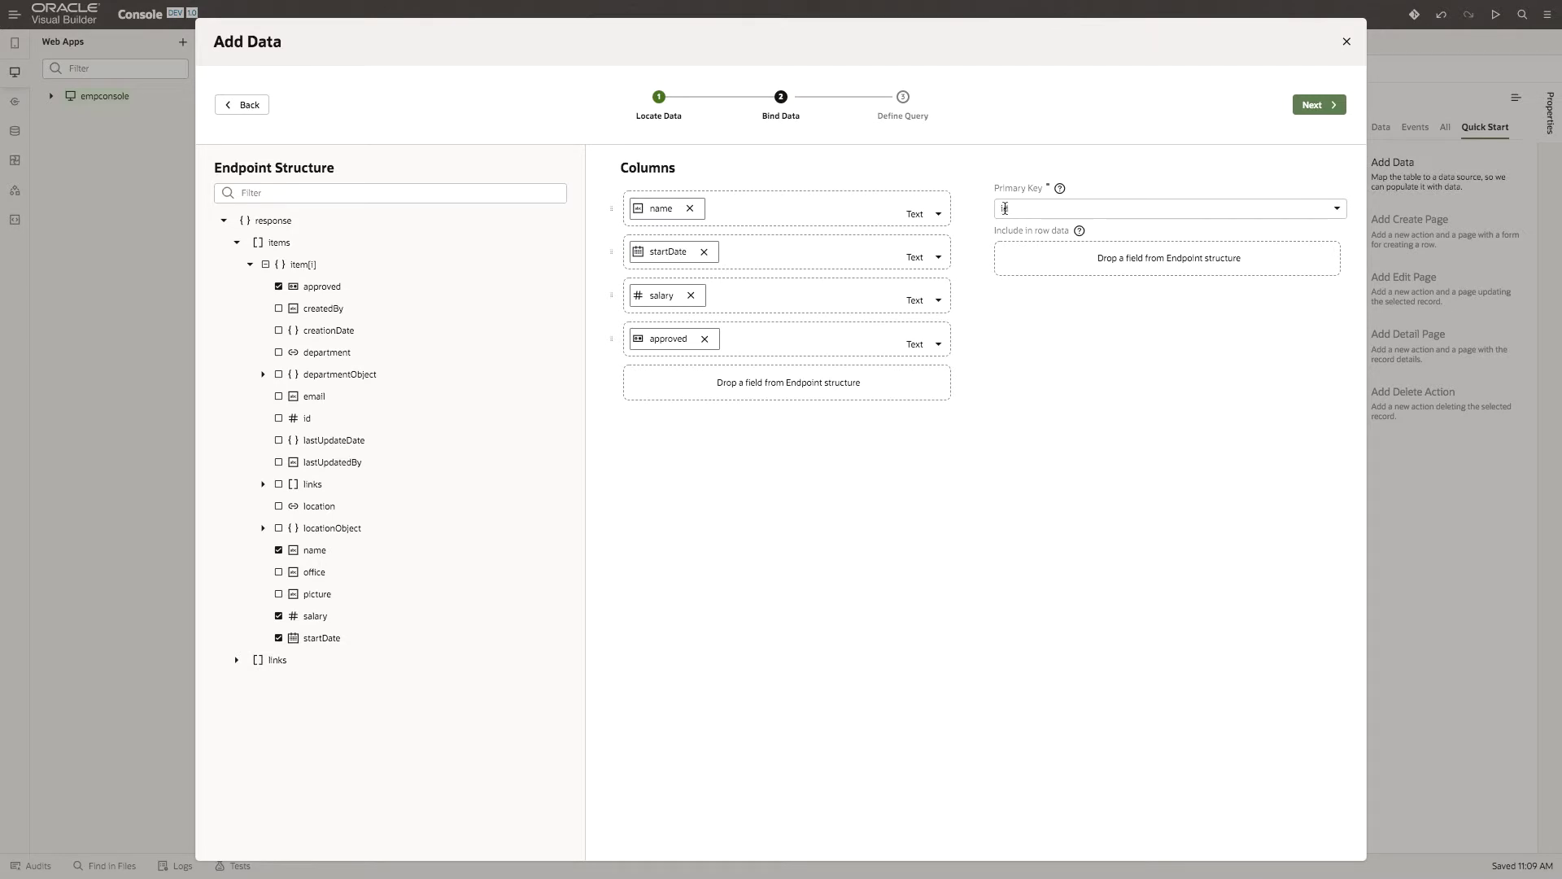
pyautogui.click(1320, 105)
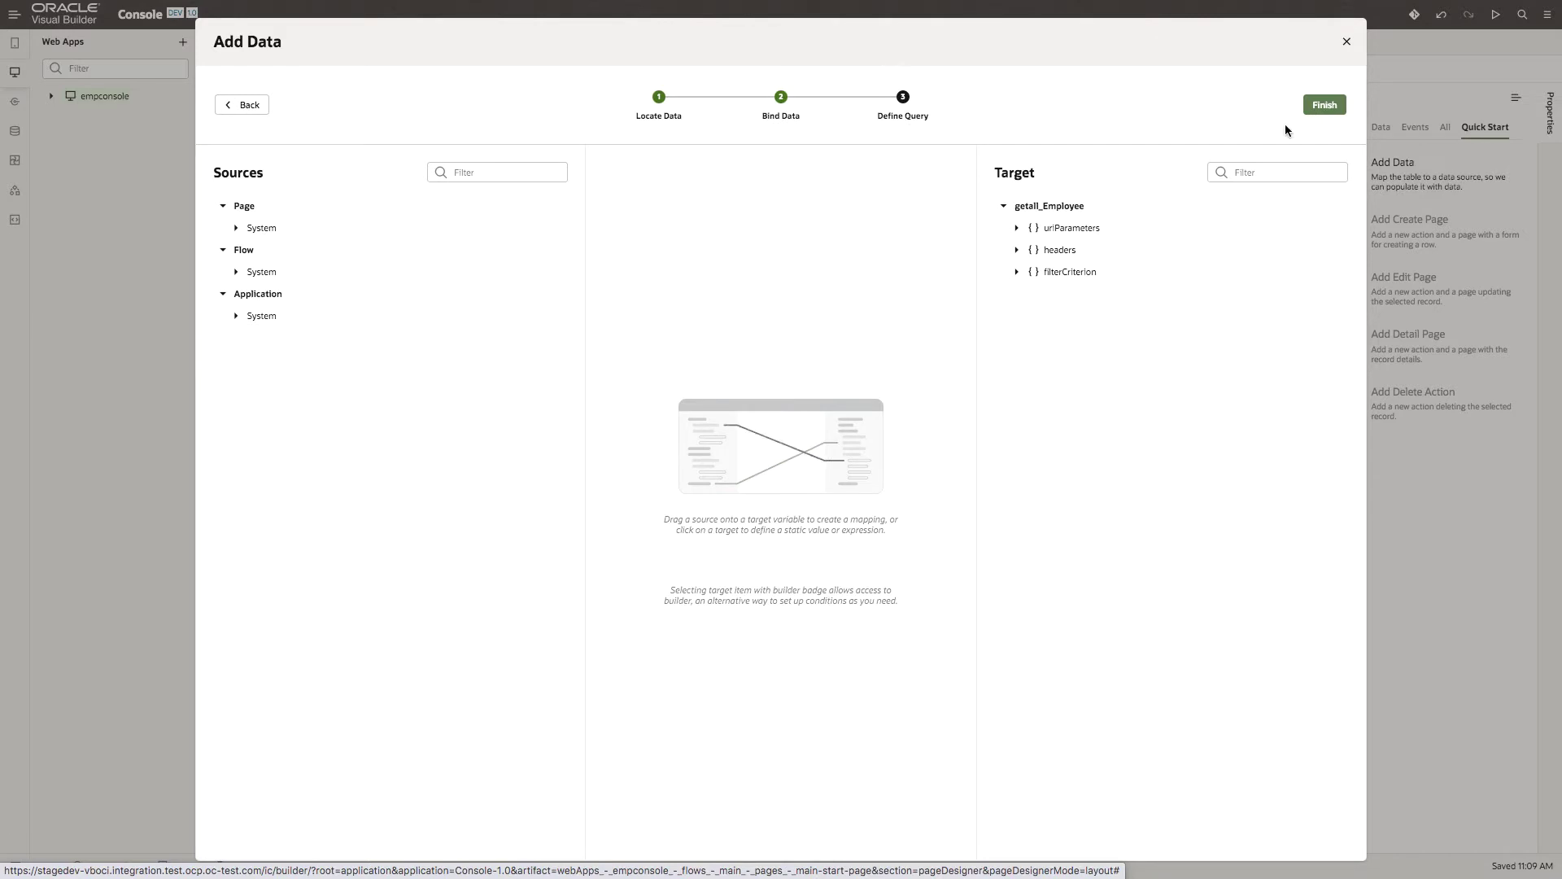
pyautogui.click(1324, 105)
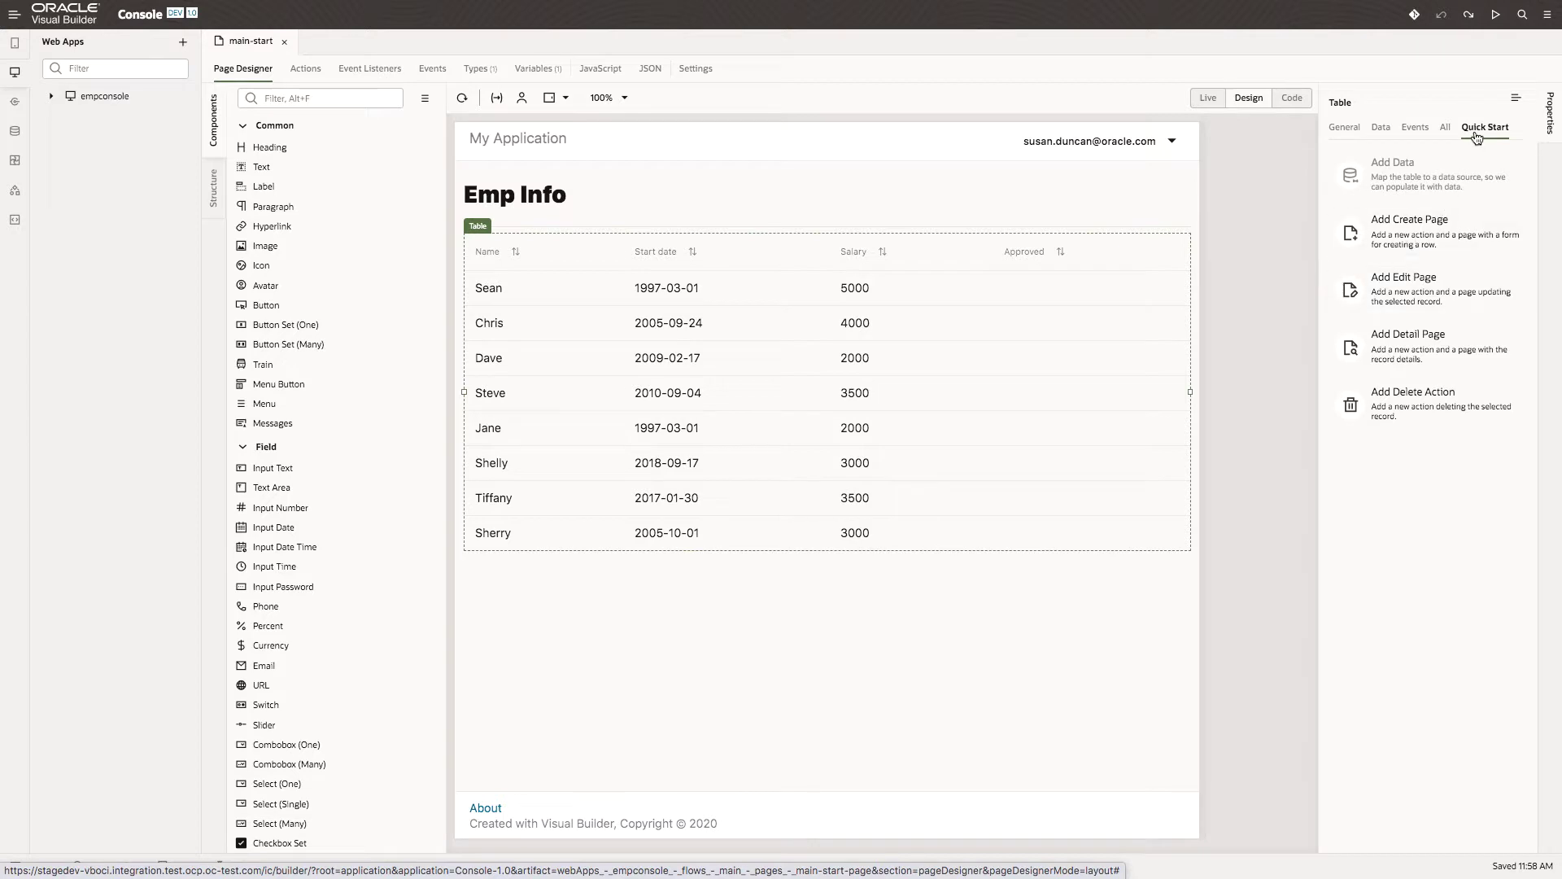
# Start a create page for the Employee object with the fields name, salary, startDate, department and location.
pyautogui.click(1413, 239)
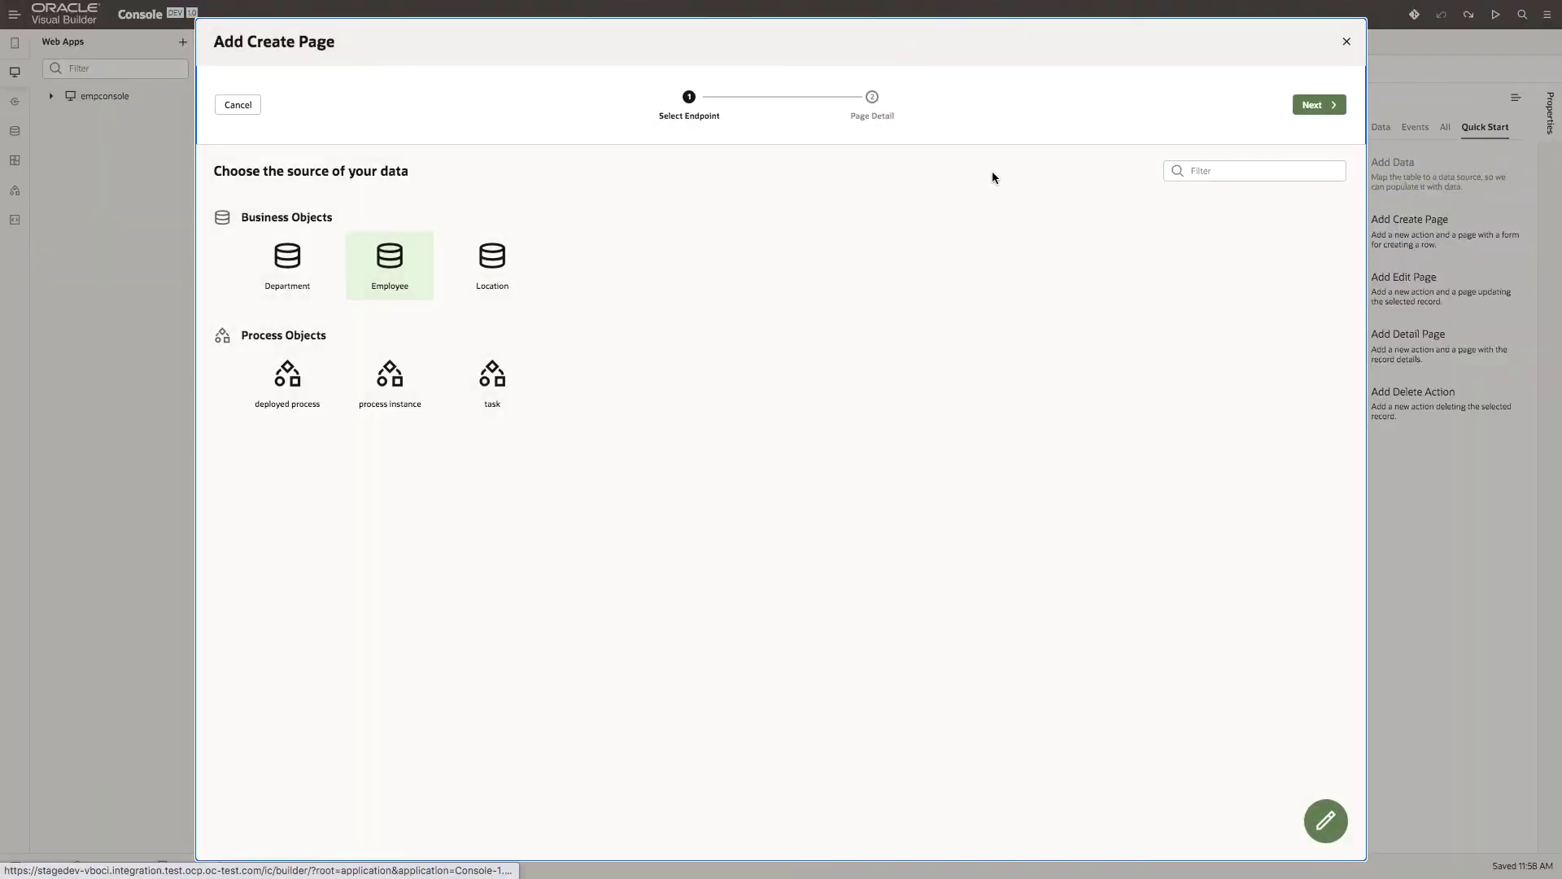
pyautogui.click(1335, 107)
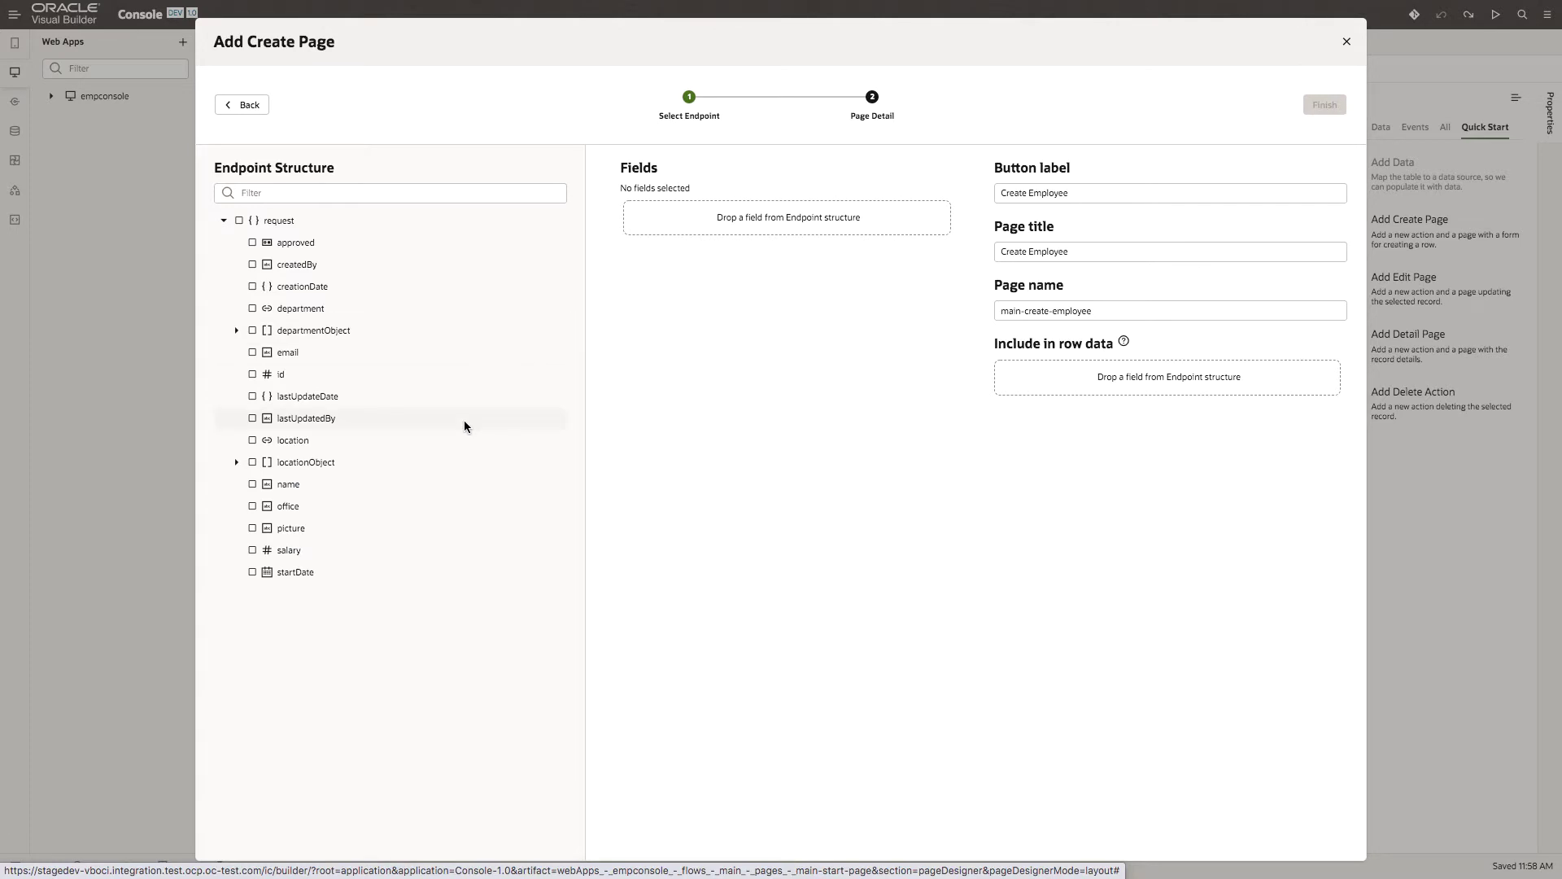
pyautogui.click(253, 485)
pyautogui.click(253, 551)
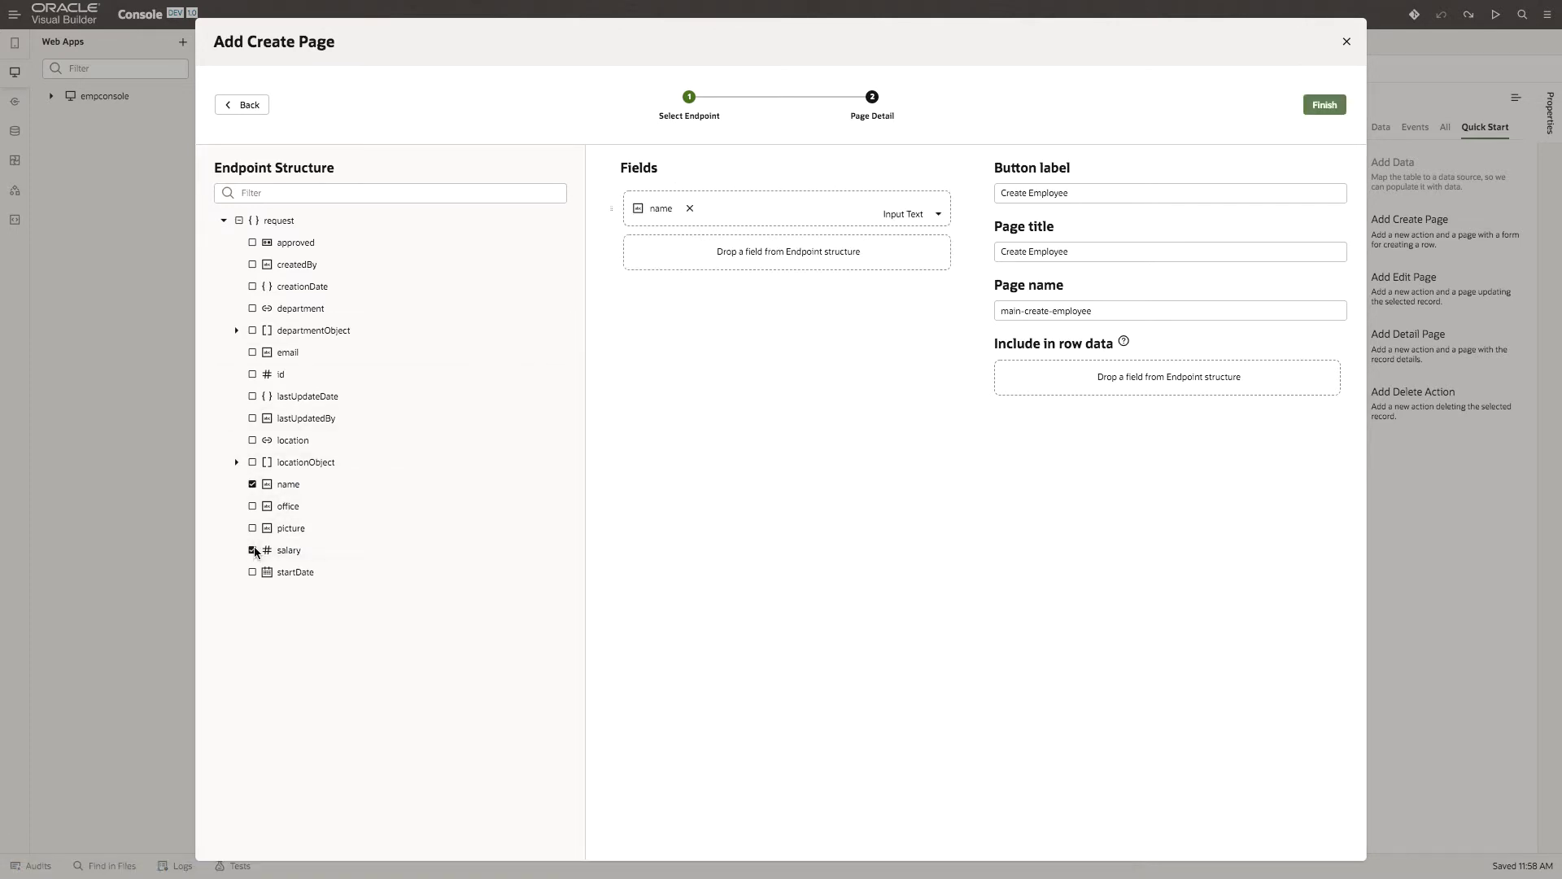
pyautogui.click(252, 573)
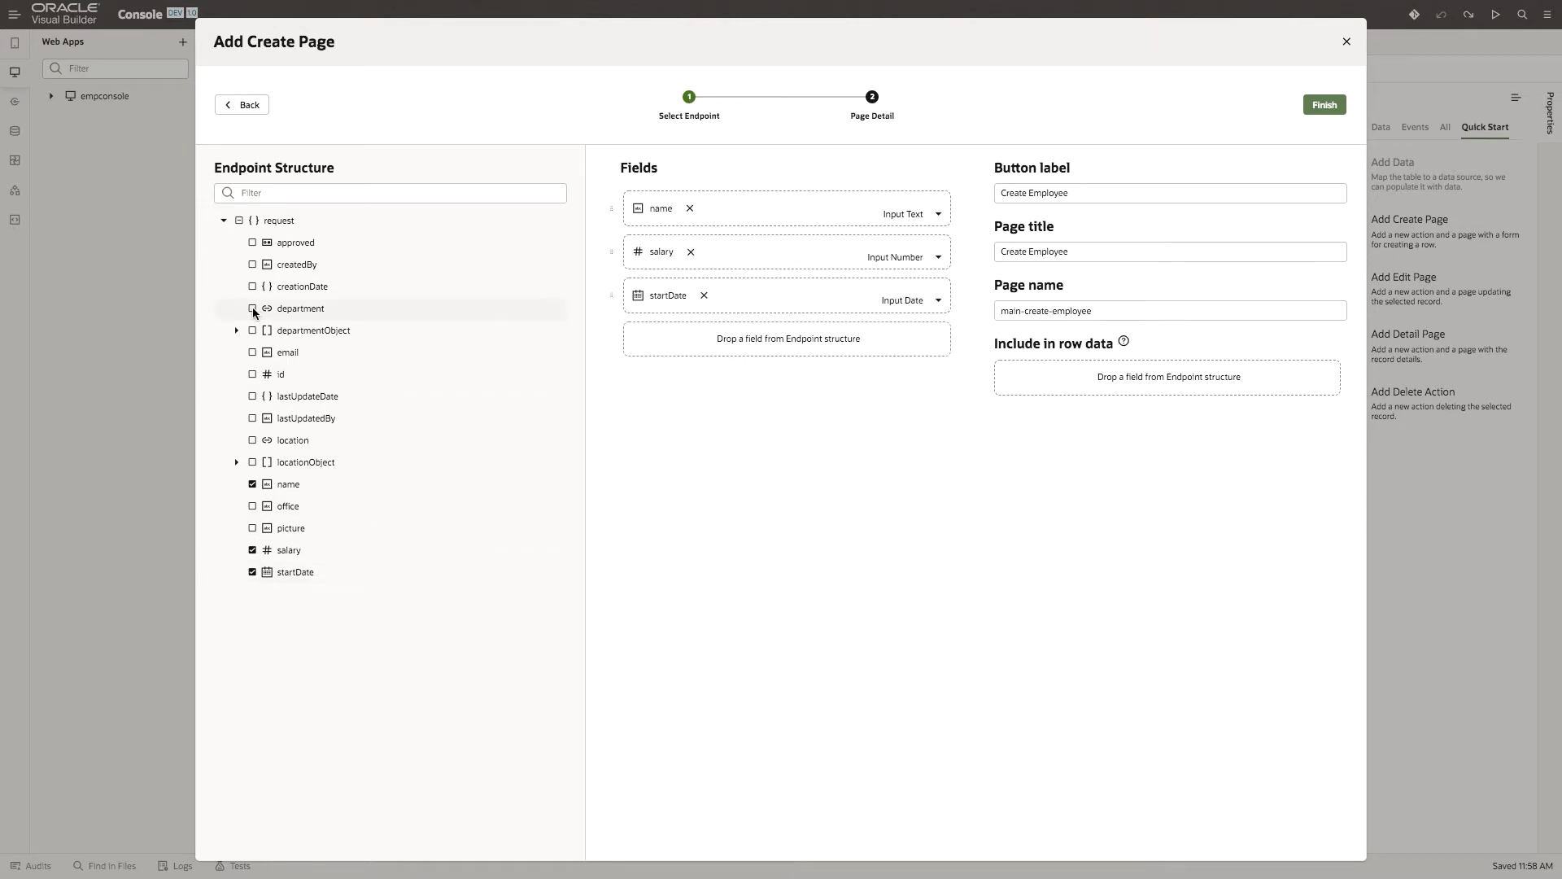
pyautogui.click(252, 310)
pyautogui.click(252, 441)
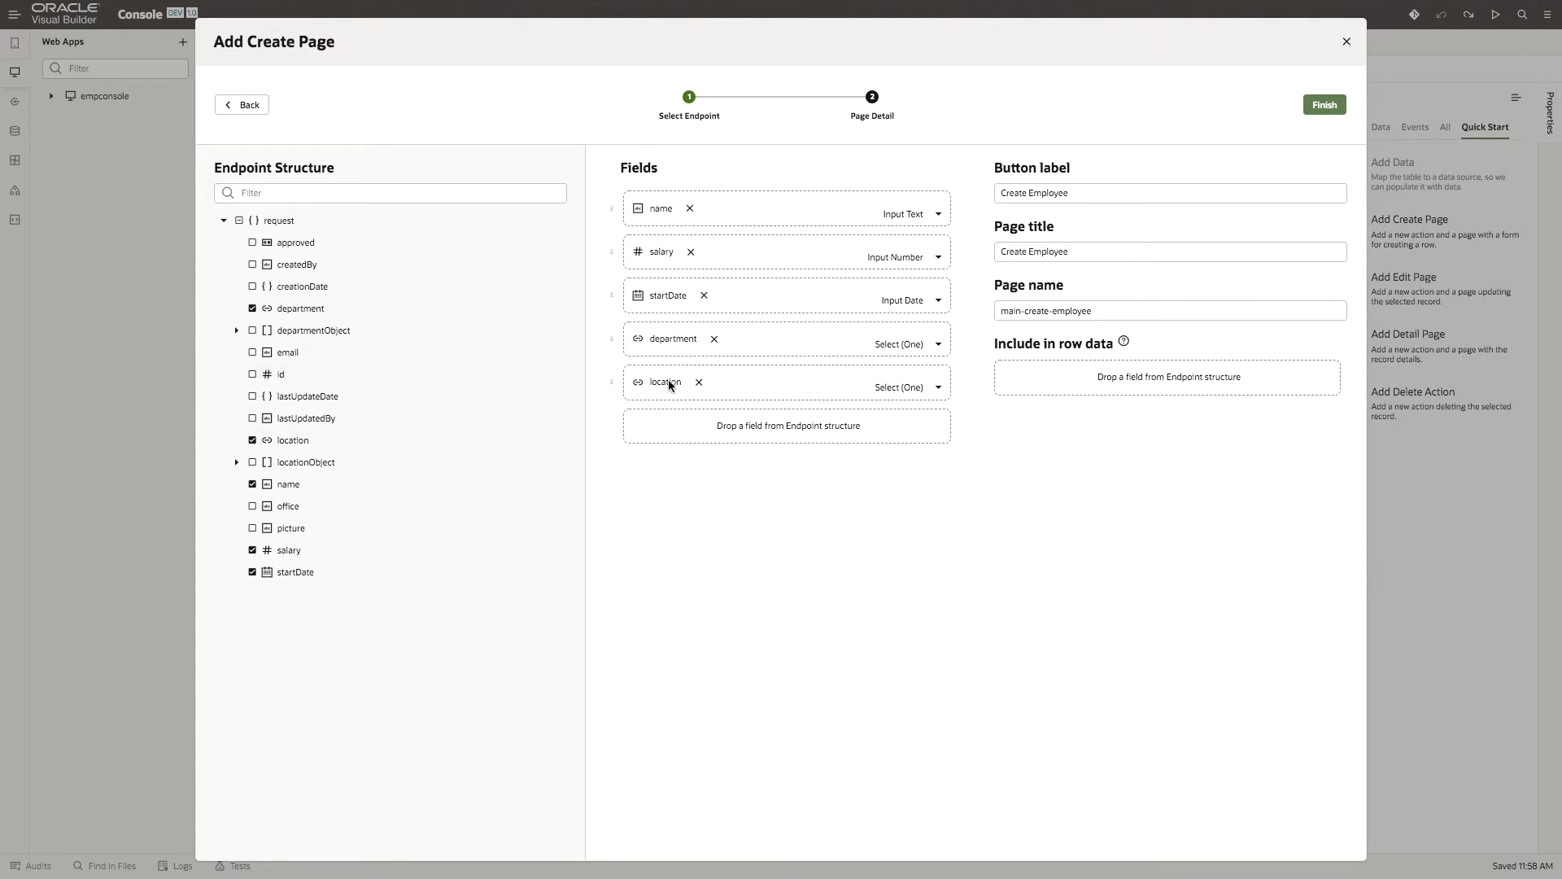
# Shorten the create page's button label to "Create" and finish adding the page.
pyautogui.click(1086, 193)
pyautogui.press('BackSpace')
pyautogui.press('BackSpace')
pyautogui.press('BackSpace')
pyautogui.press('BackSpace')
pyautogui.press('BackSpace')
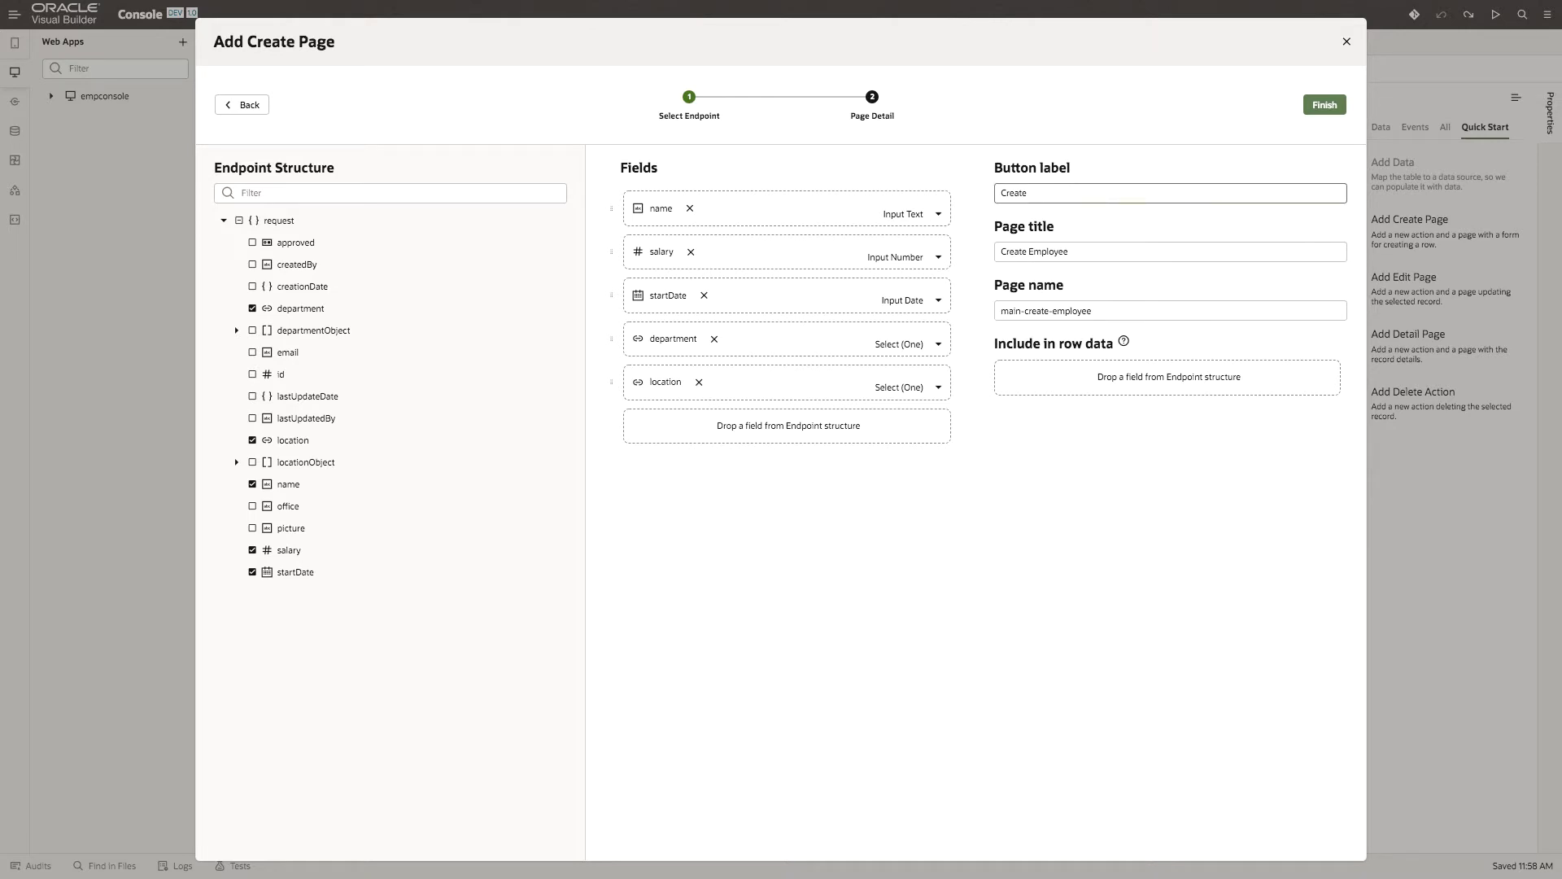
pyautogui.click(1319, 110)
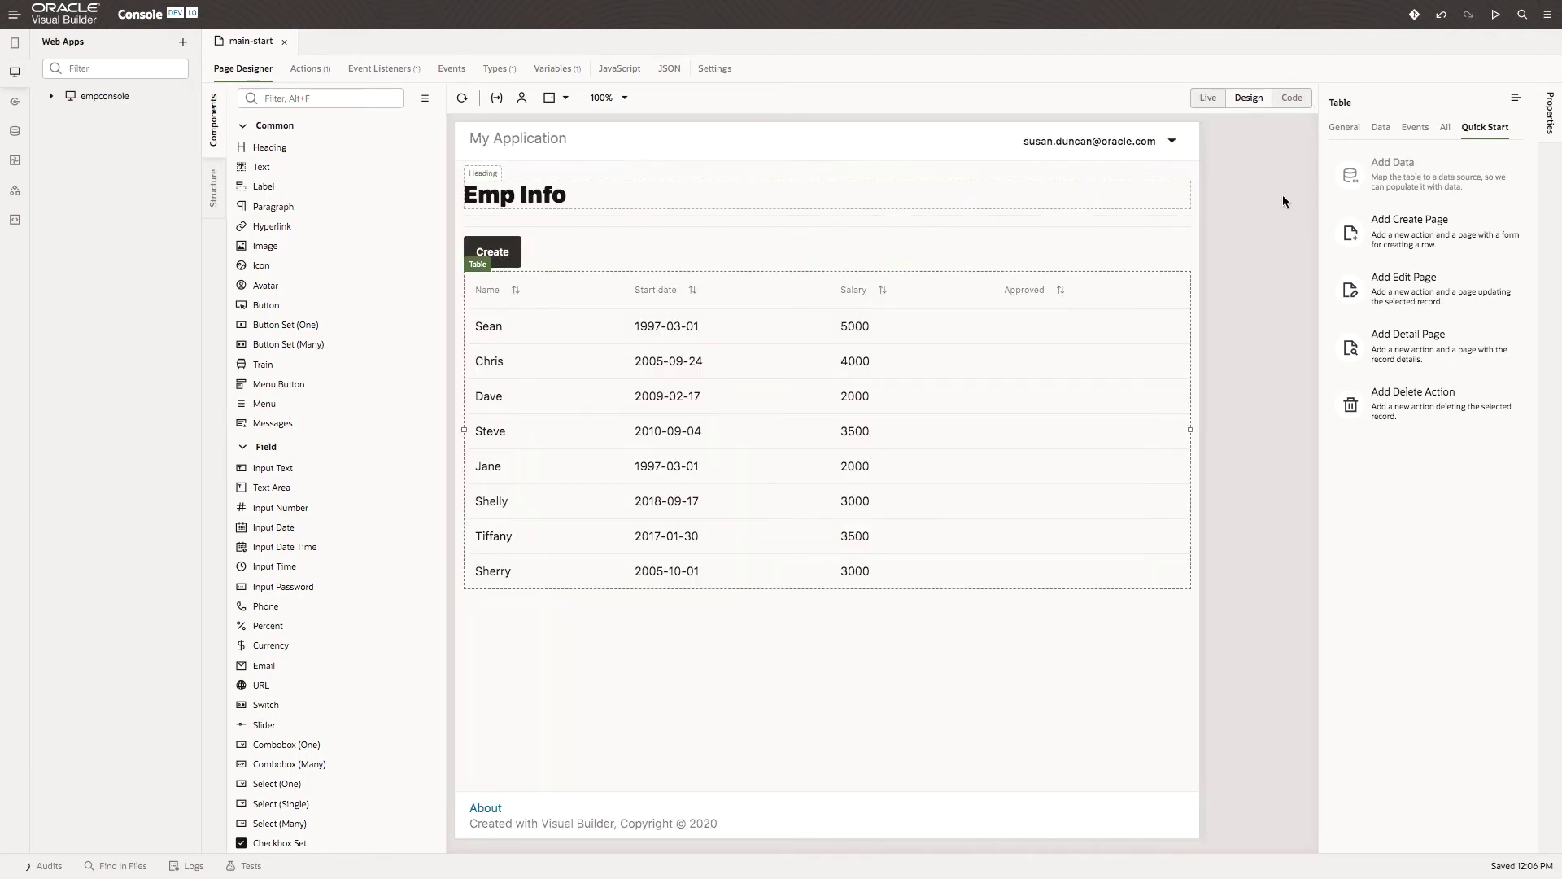
# In a running preview of the app, start a new employee record with the employee's name and a salary of 5000.
pyautogui.click(1498, 17)
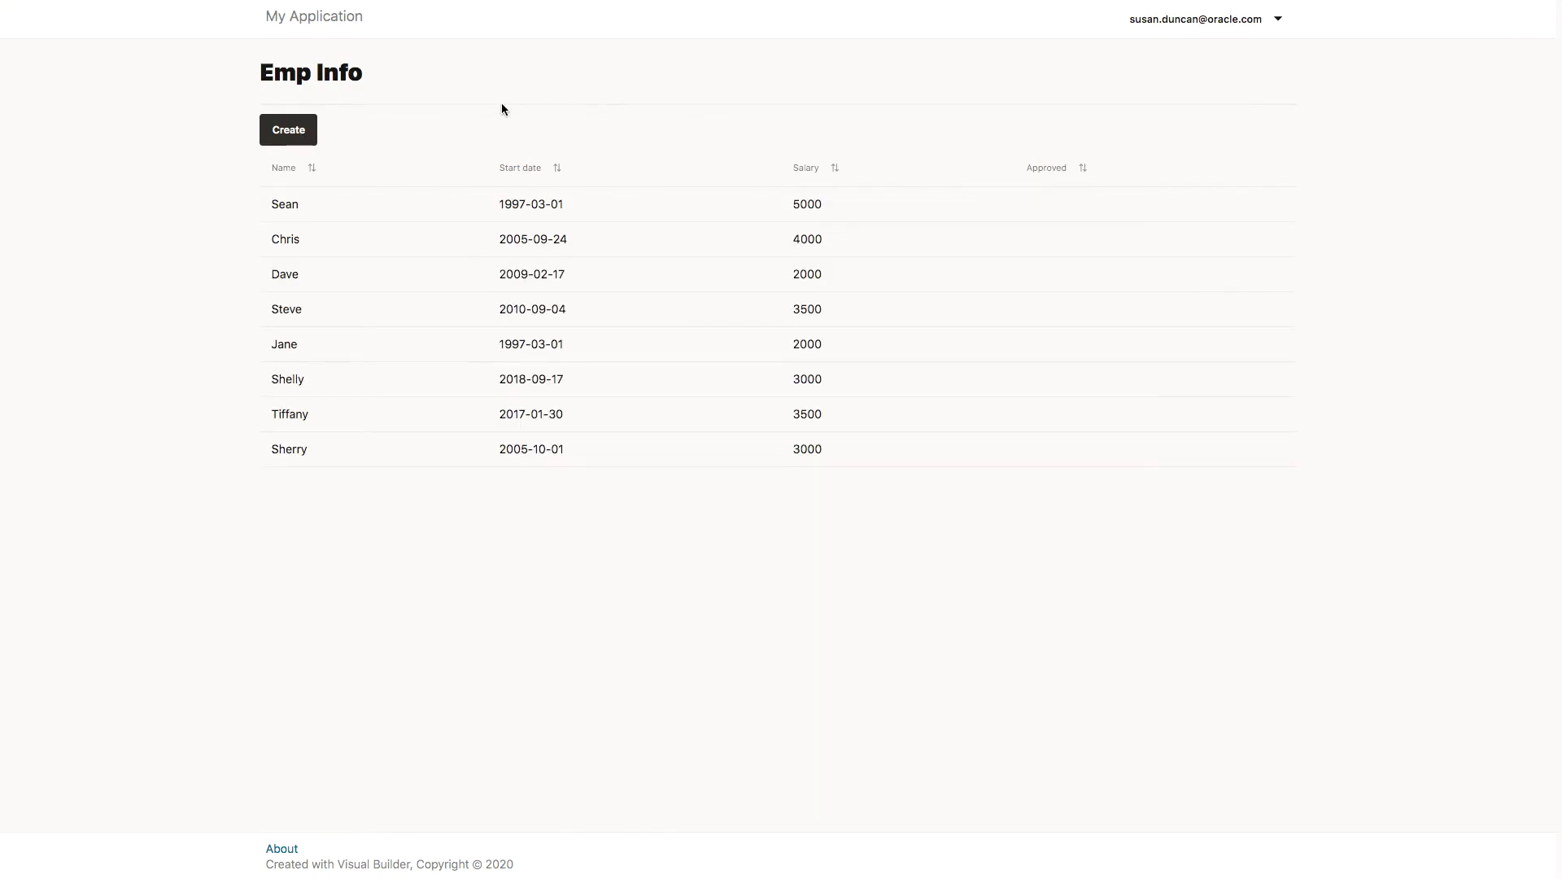
pyautogui.click(297, 132)
pyautogui.click(295, 125)
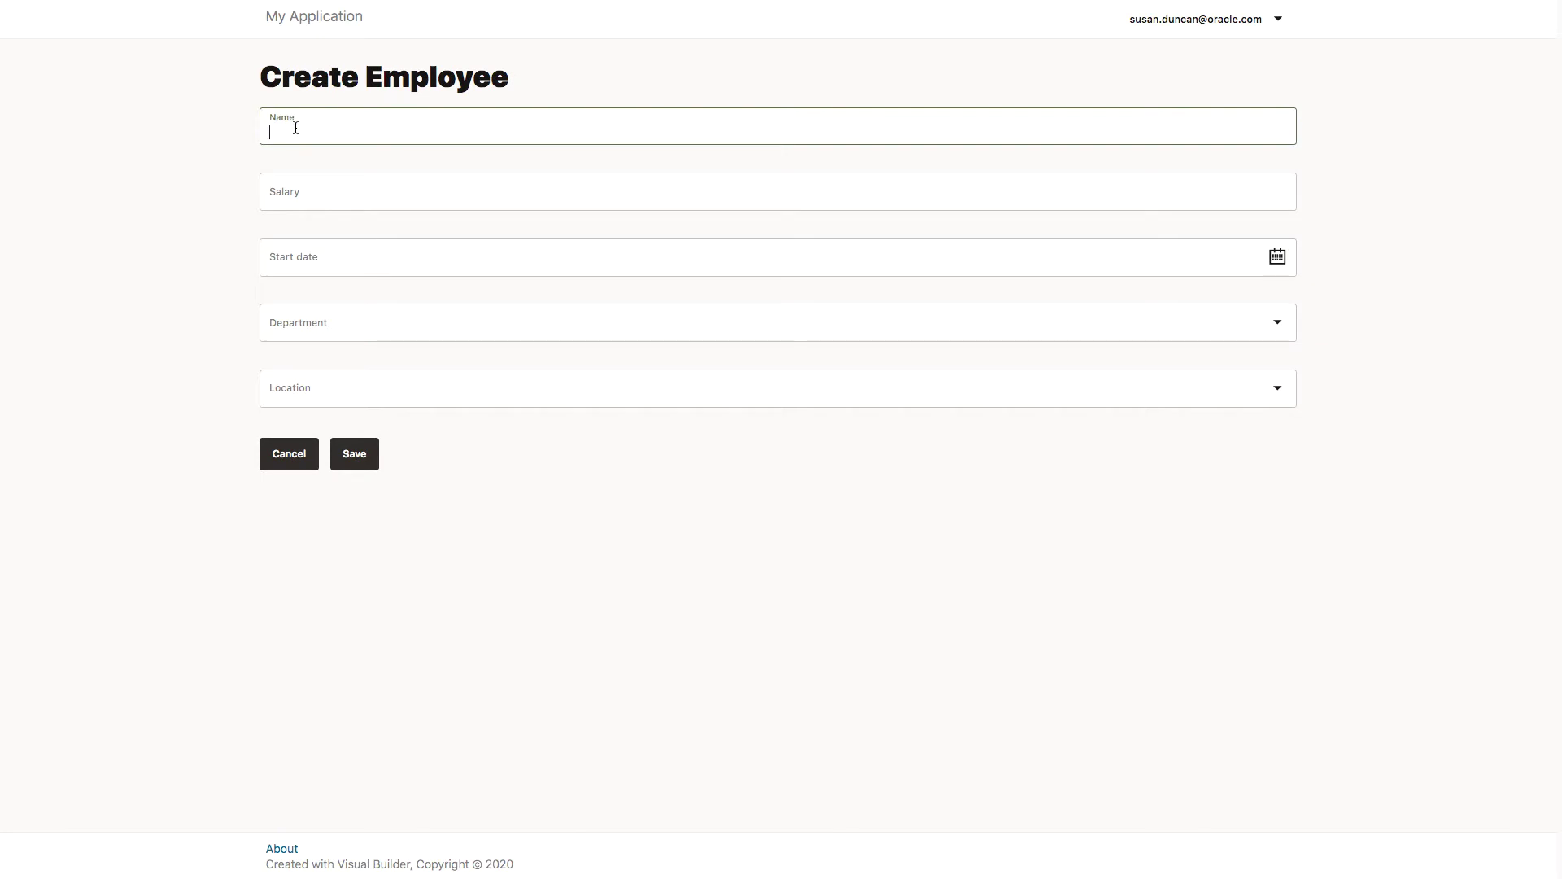
pyautogui.write('Sanjay')
pyautogui.click(295, 195)
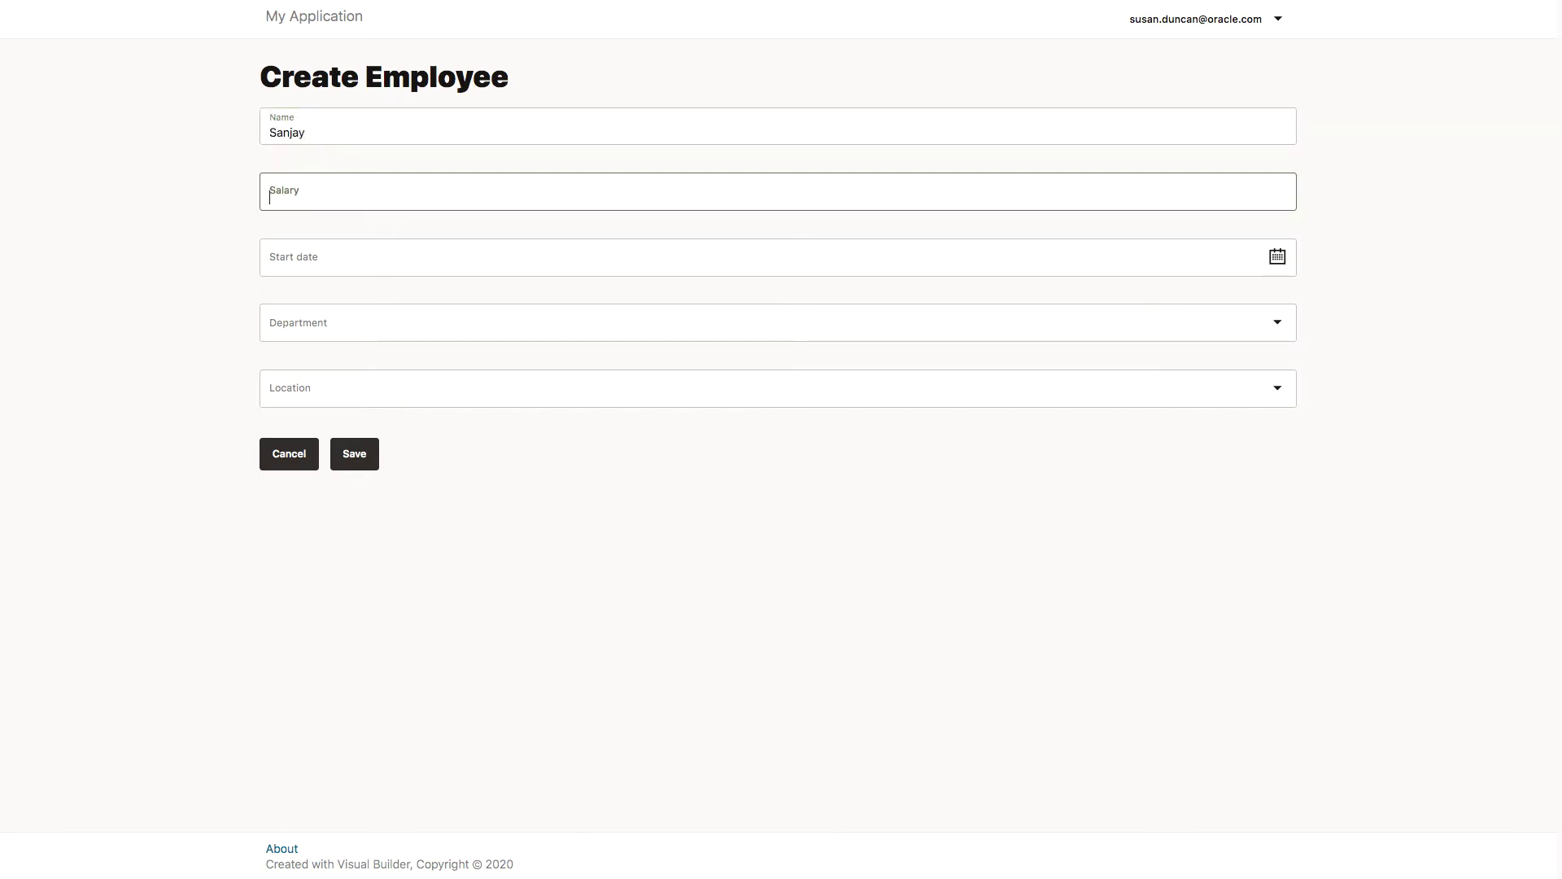
pyautogui.write('5000')
pyautogui.press('Tab')
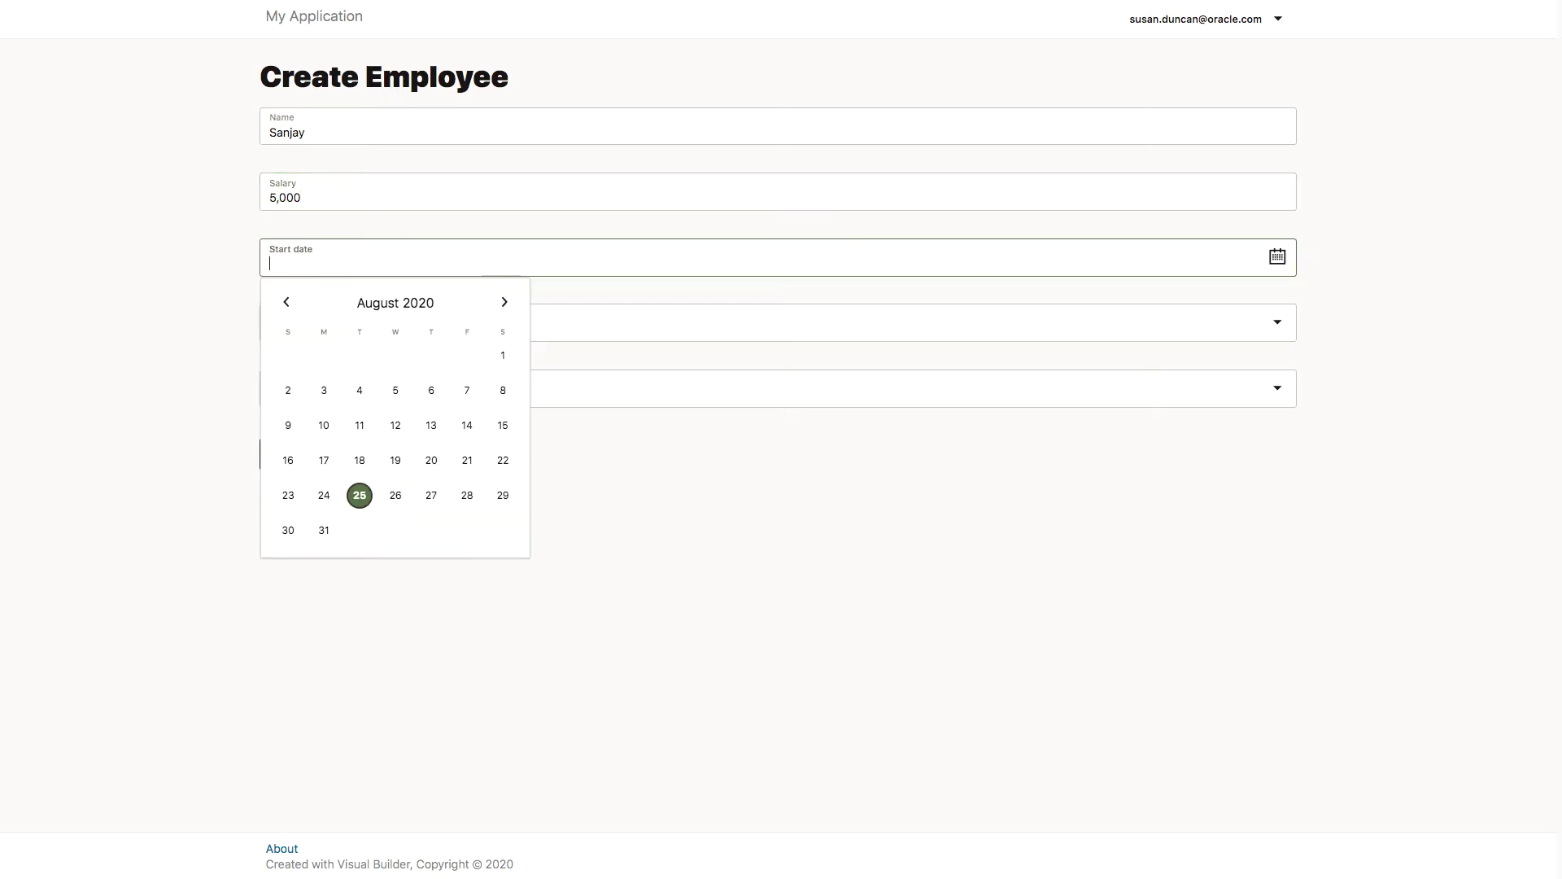
# Complete the new employee record with start date 09/07/2020, department Sales and location New York, and save it.
pyautogui.click(507, 303)
pyautogui.click(324, 391)
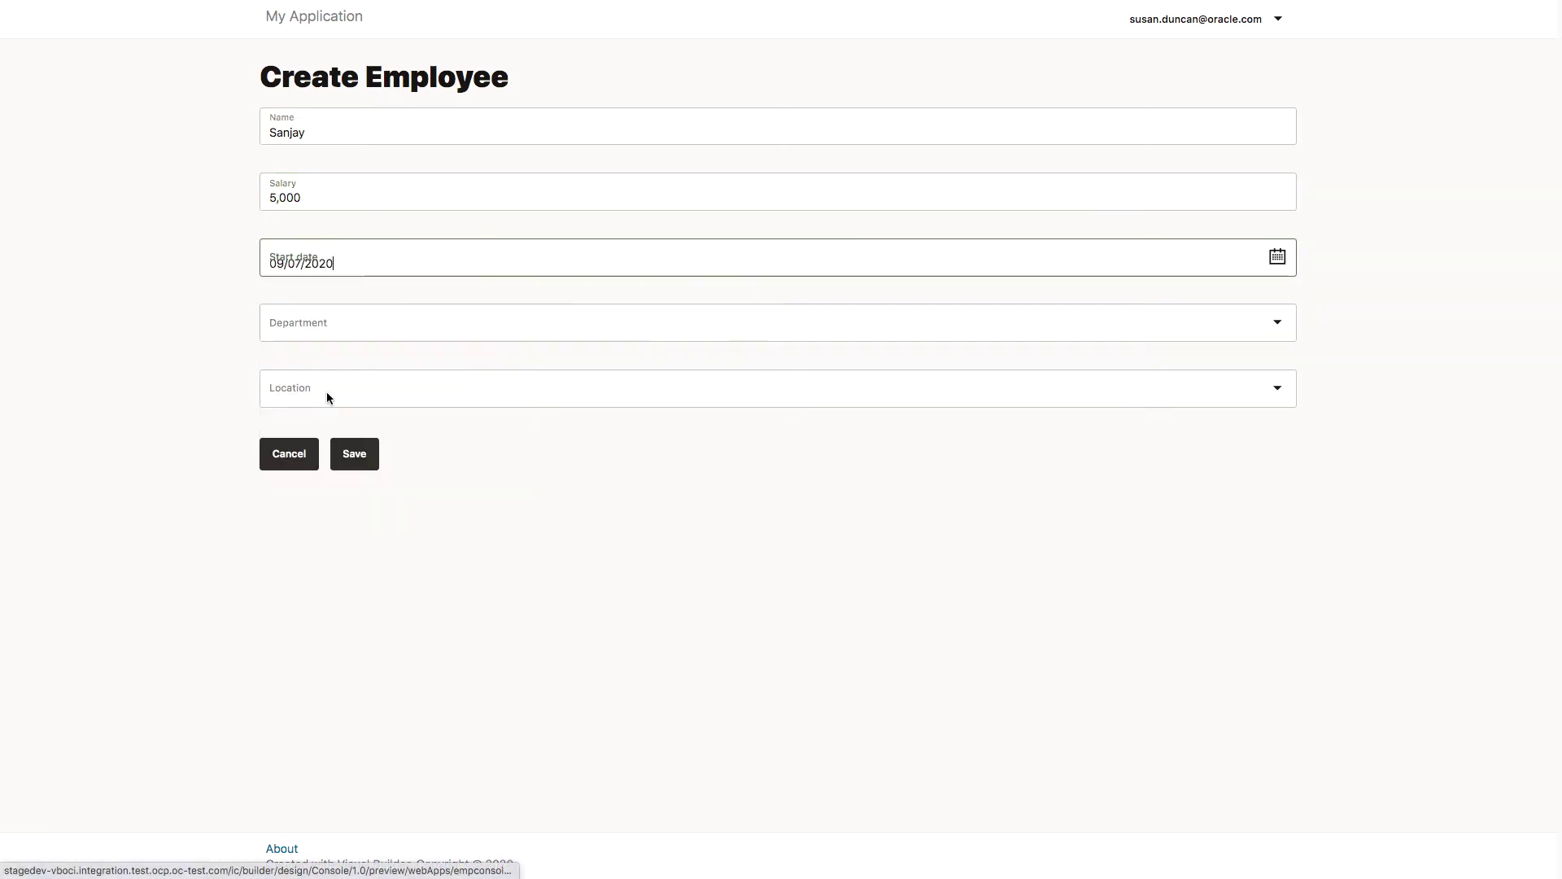
pyautogui.click(315, 325)
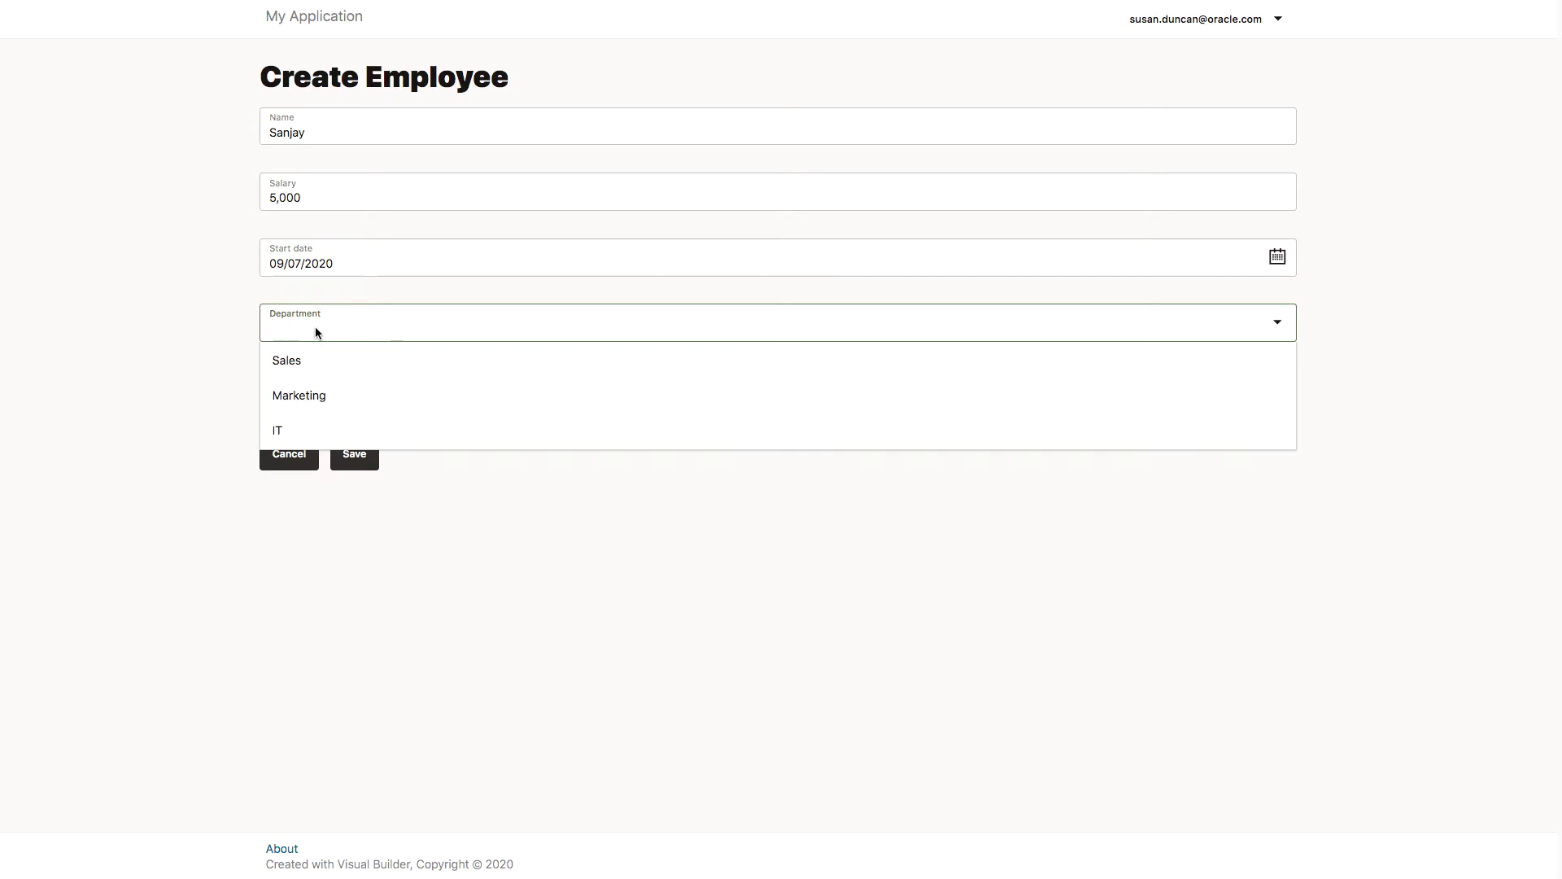
pyautogui.click(310, 363)
pyautogui.click(318, 389)
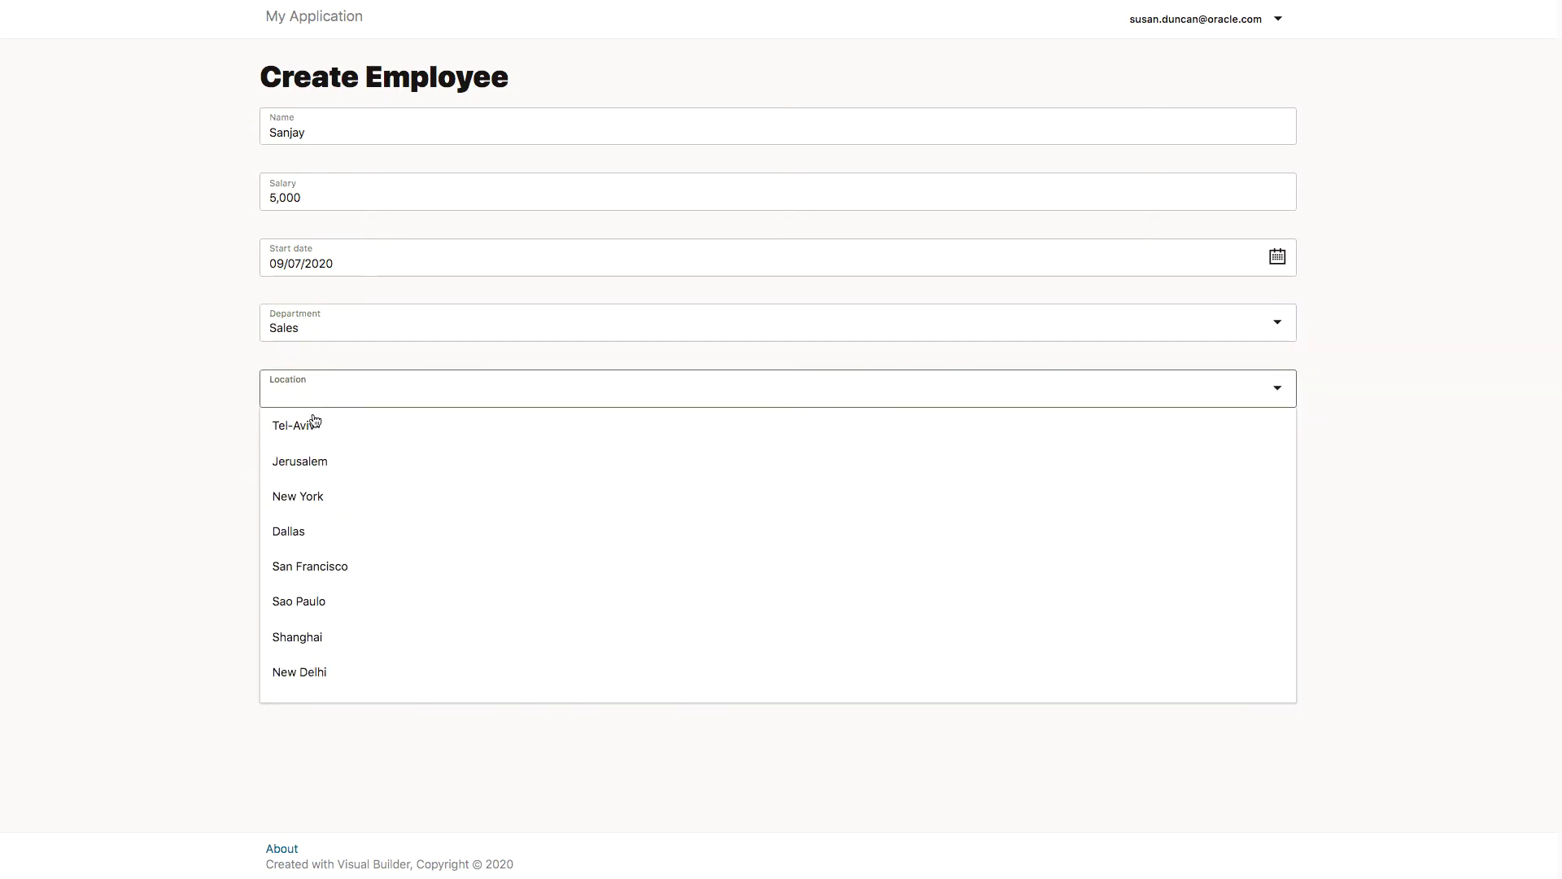
pyautogui.click(309, 498)
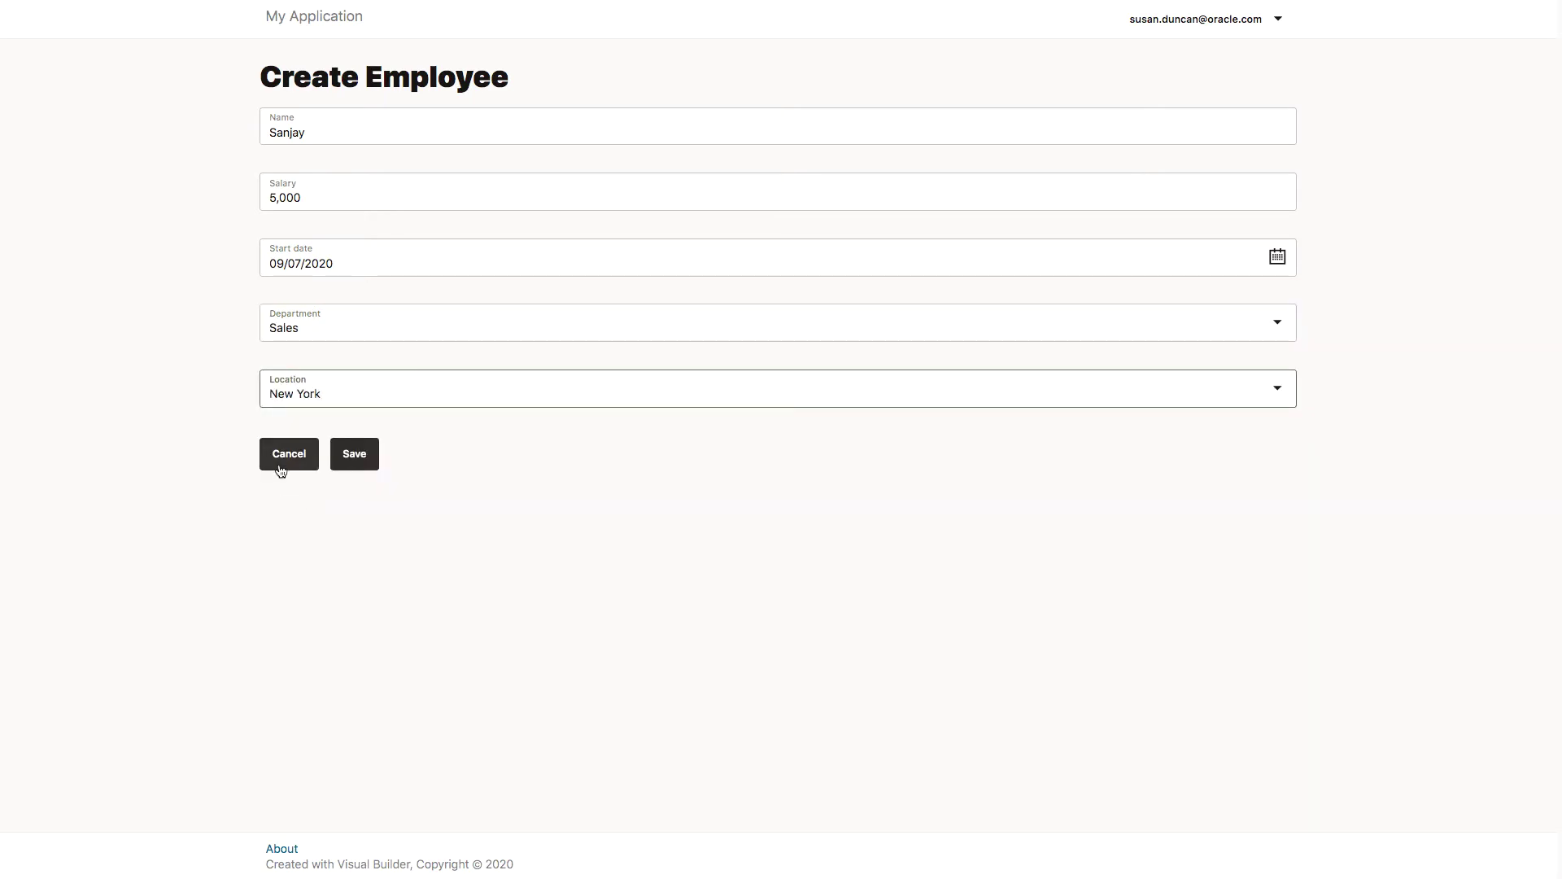
pyautogui.click(356, 459)
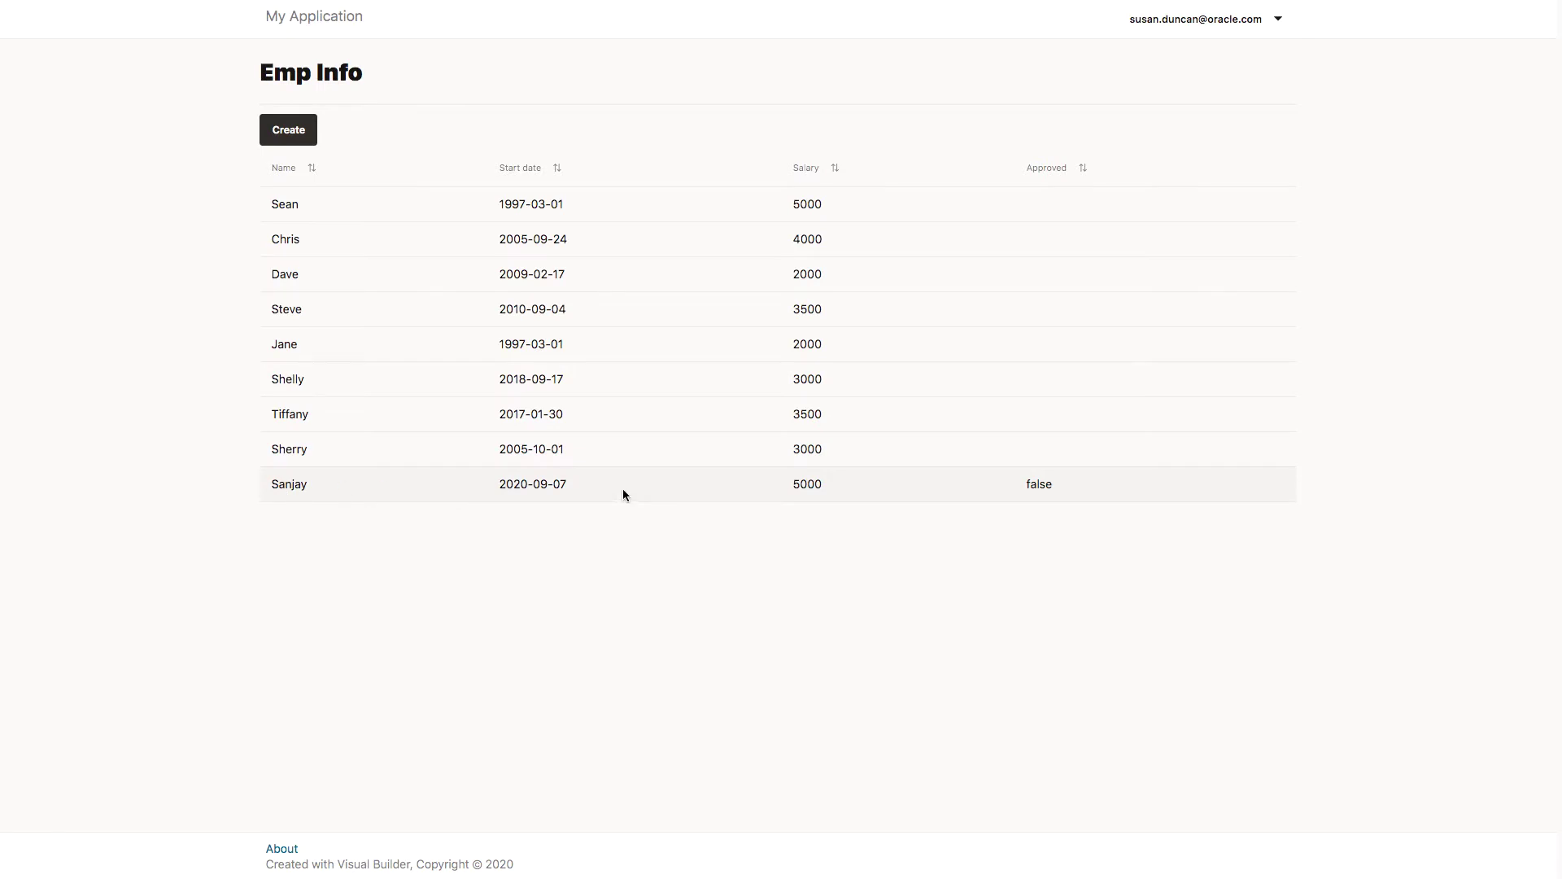
# Close the running preview and reload the start page in the designer to refresh the employee table.
pyautogui.press('super+w')
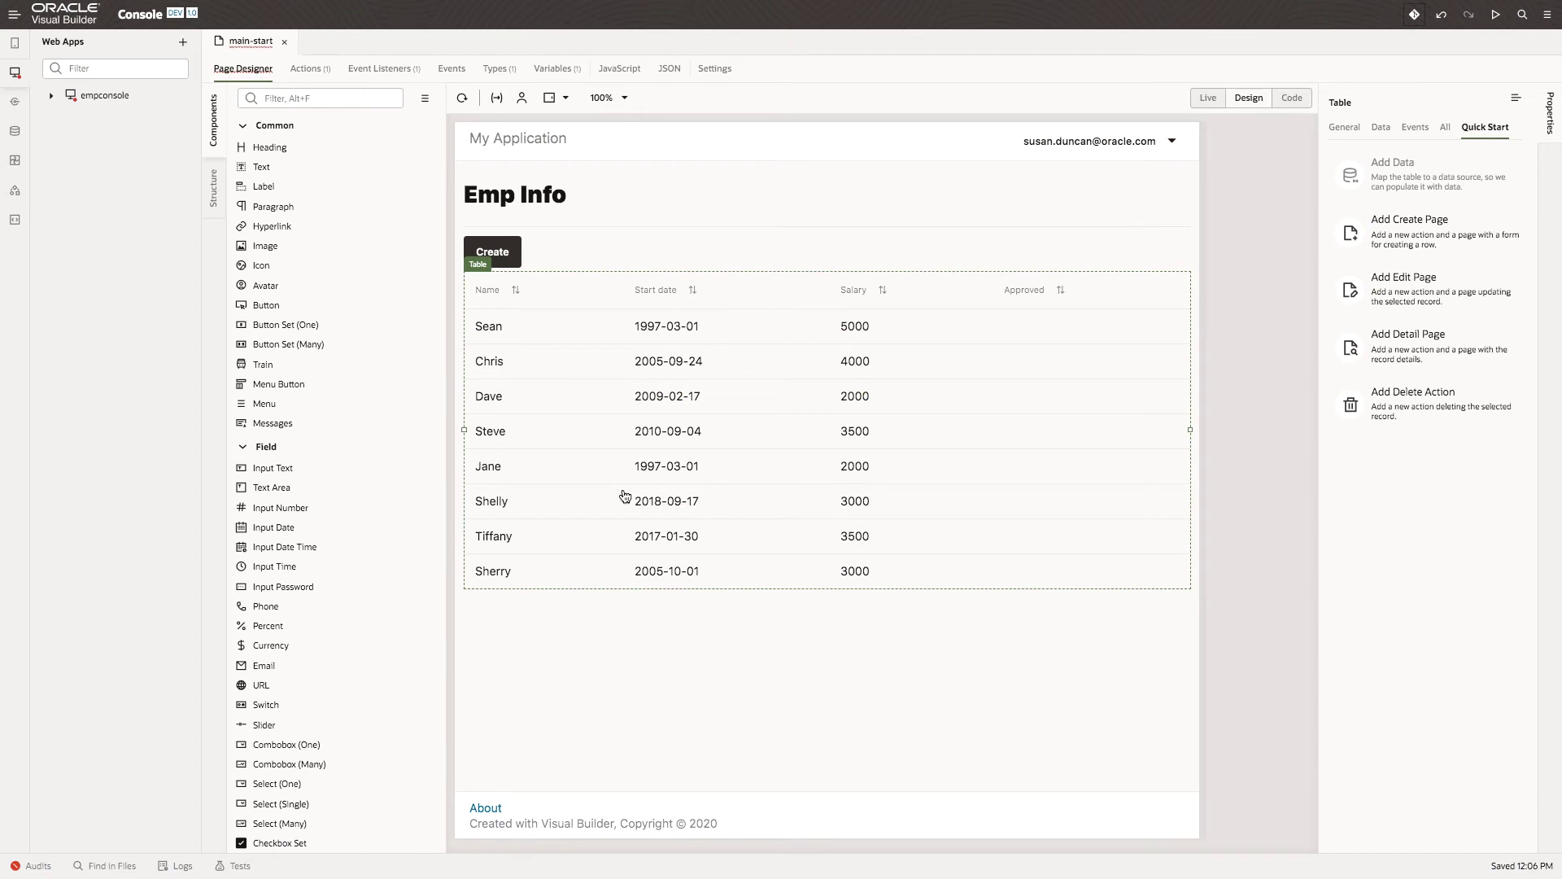
pyautogui.click(628, 638)
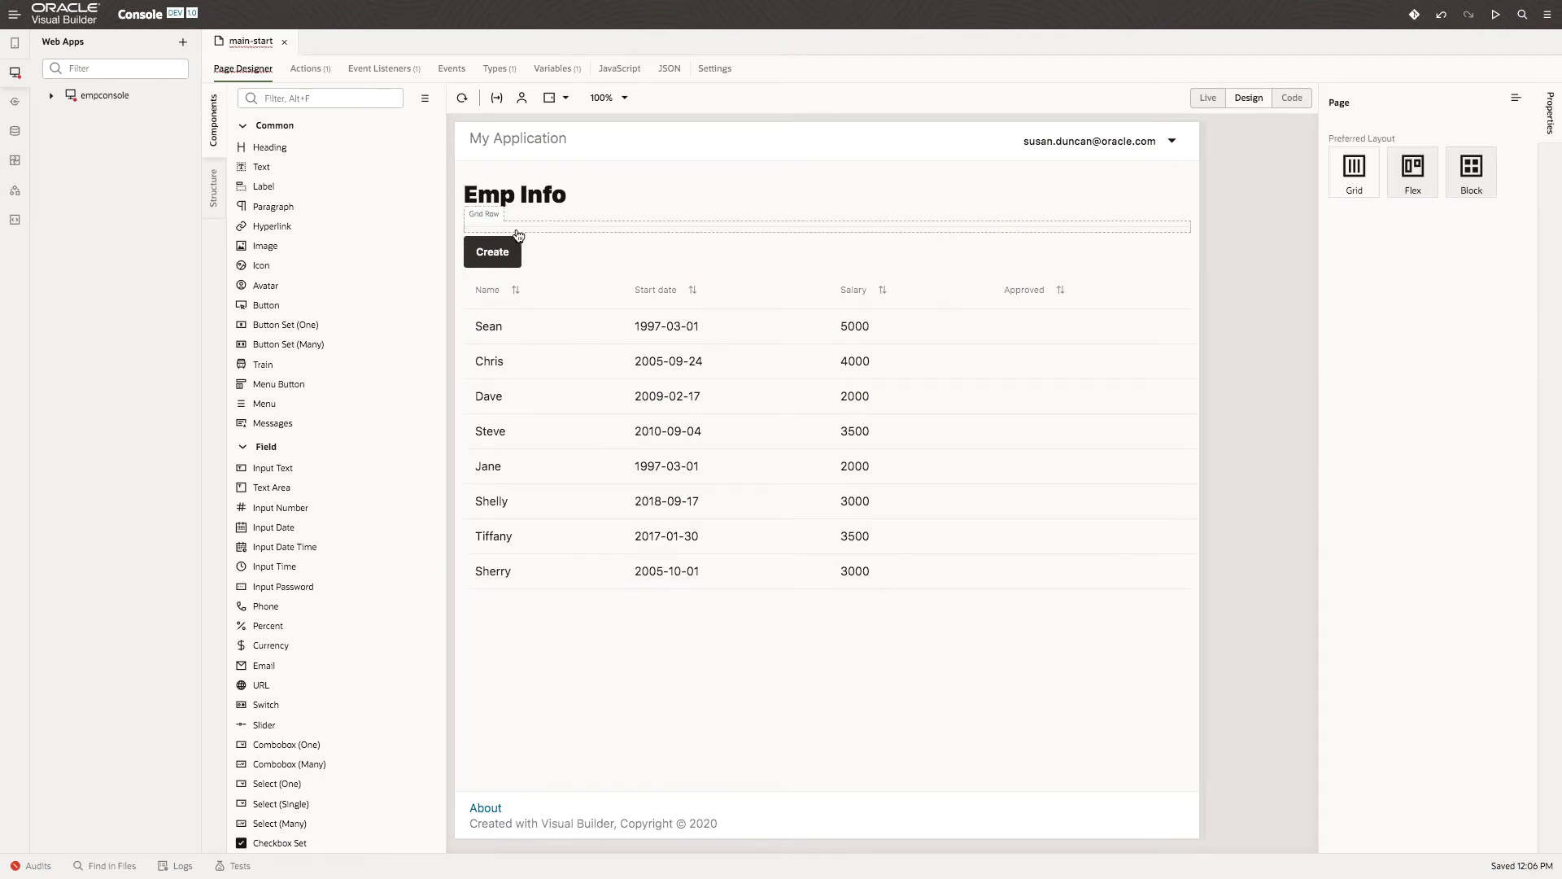
pyautogui.click(463, 99)
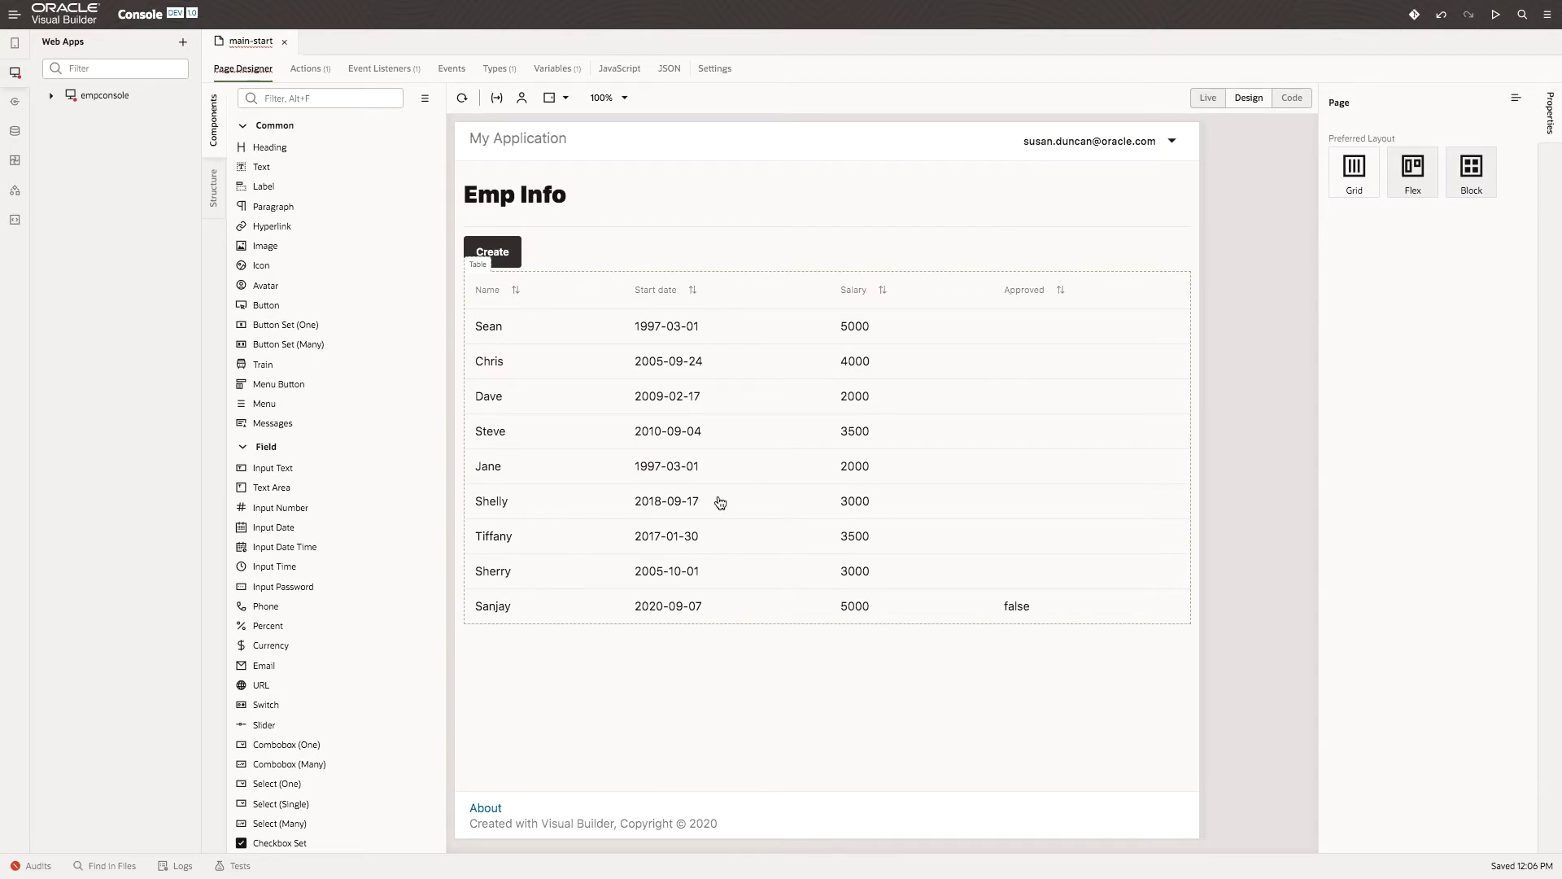
# Start an edit page for the Employee object with the fields name, picture, department, location, salary and approved.
pyautogui.click(766, 286)
pyautogui.click(1500, 129)
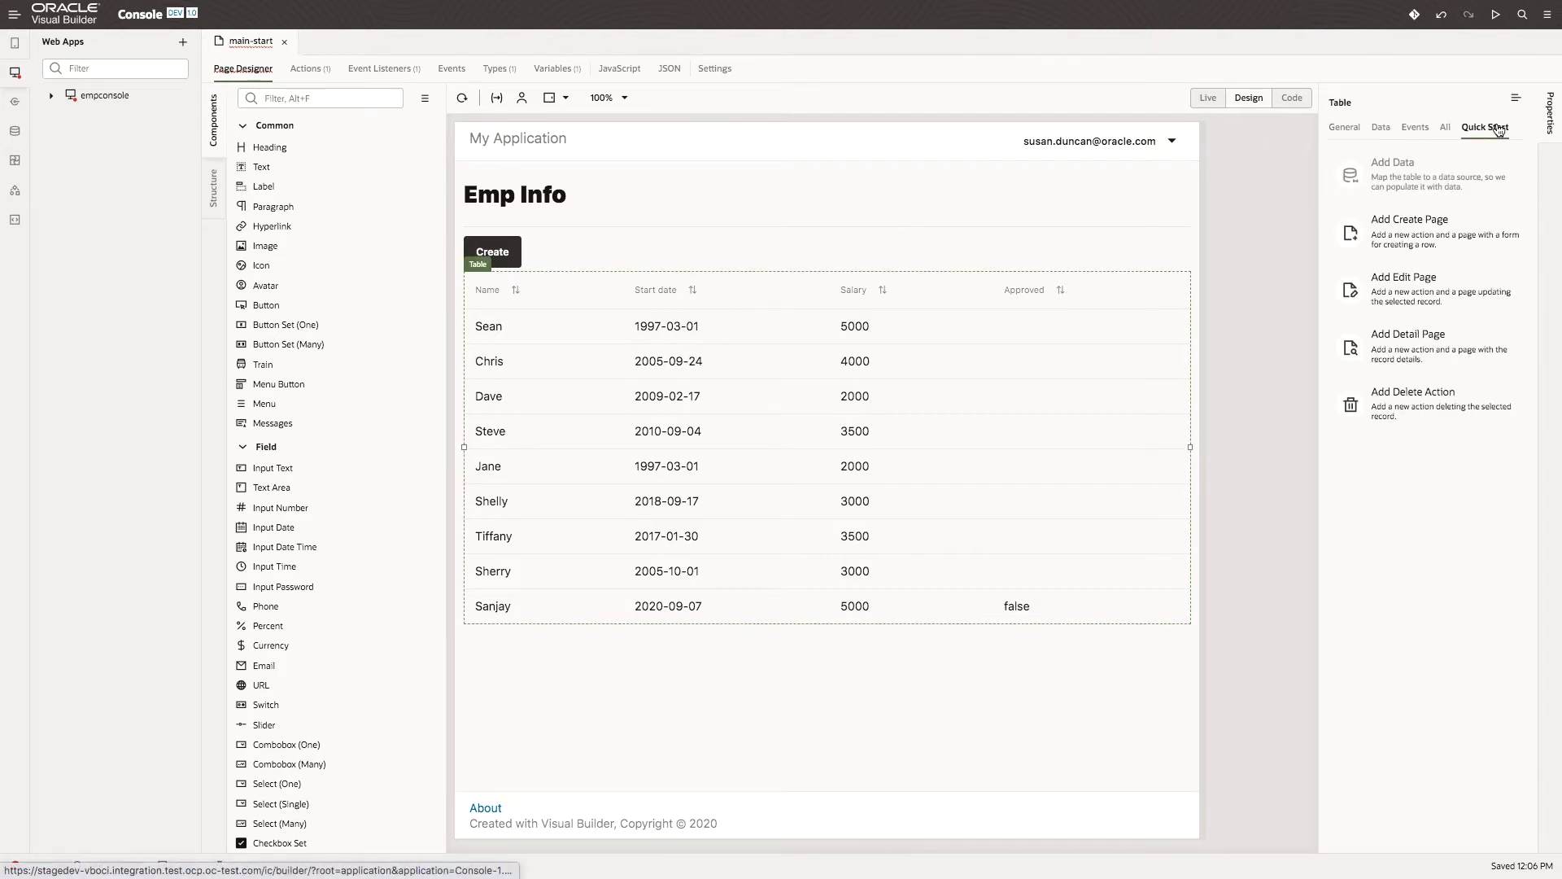
pyautogui.click(1394, 294)
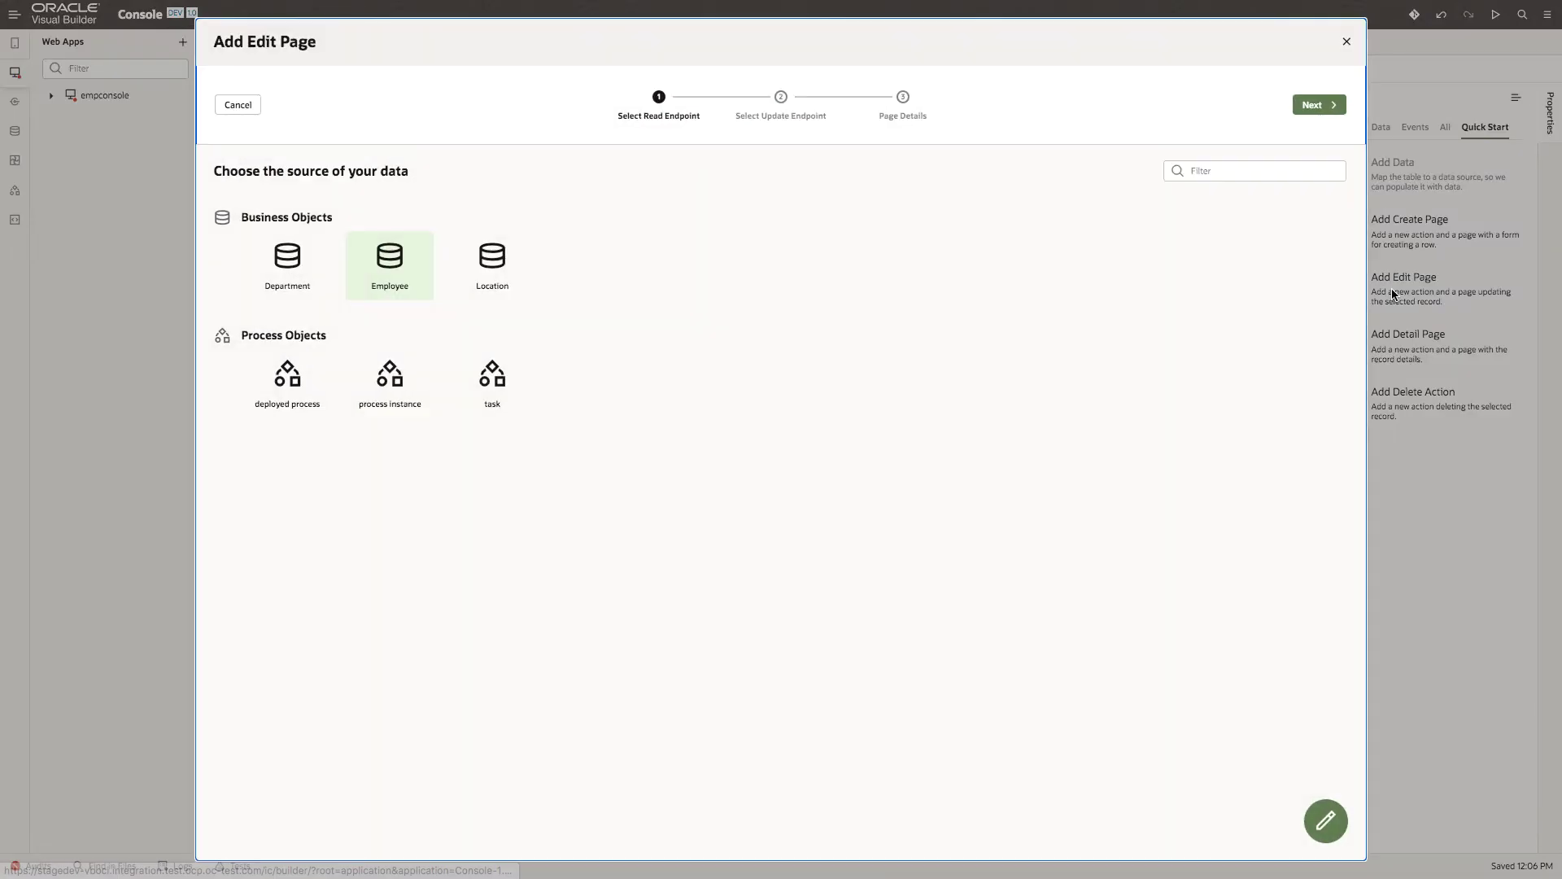
pyautogui.click(1317, 105)
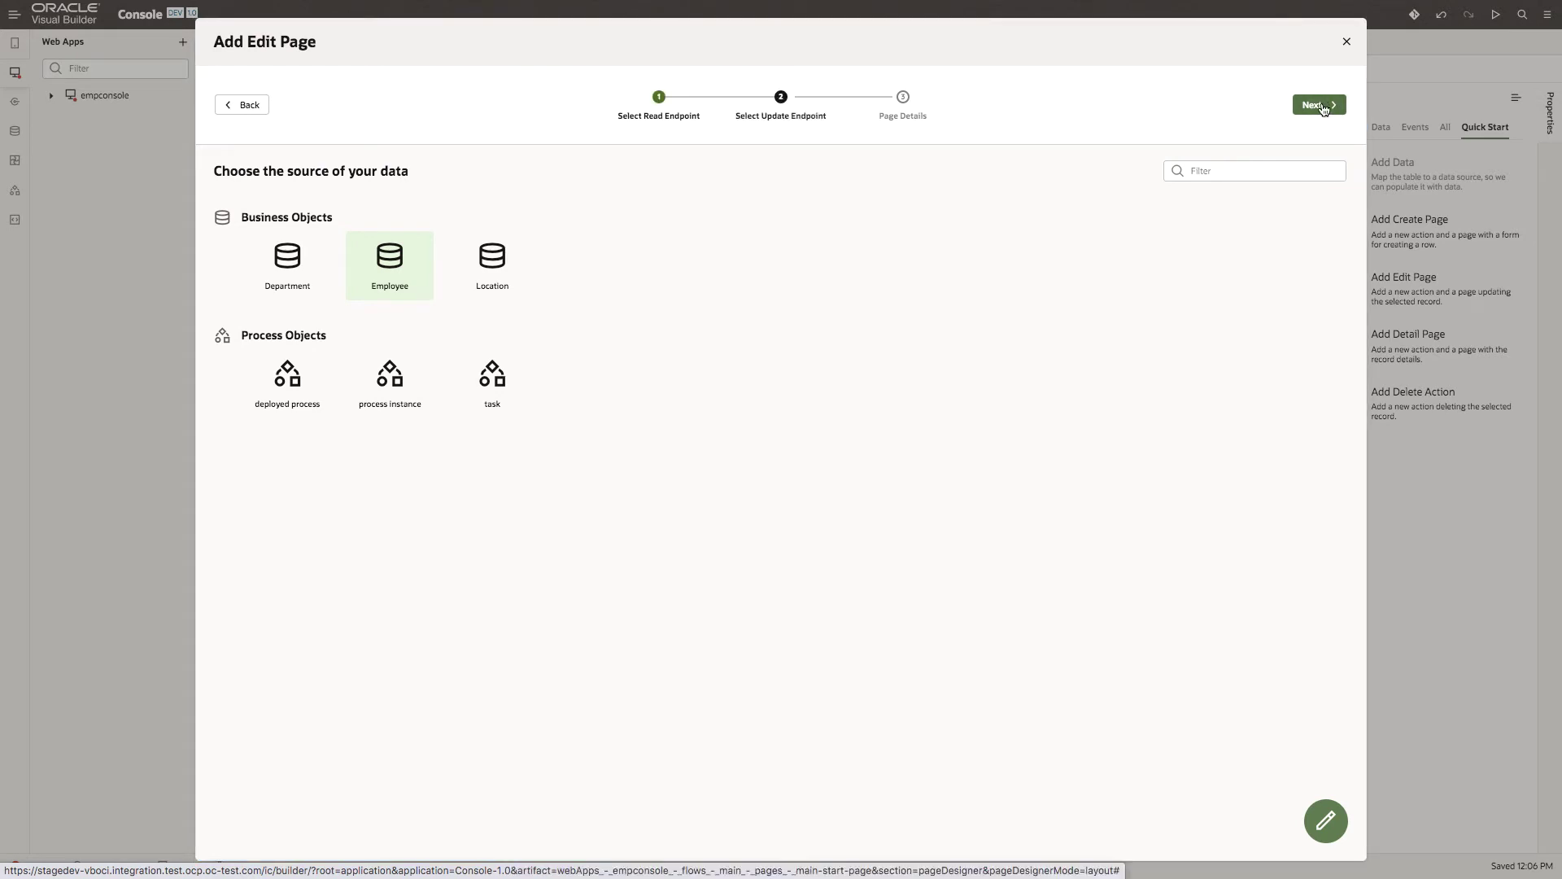
pyautogui.click(1317, 105)
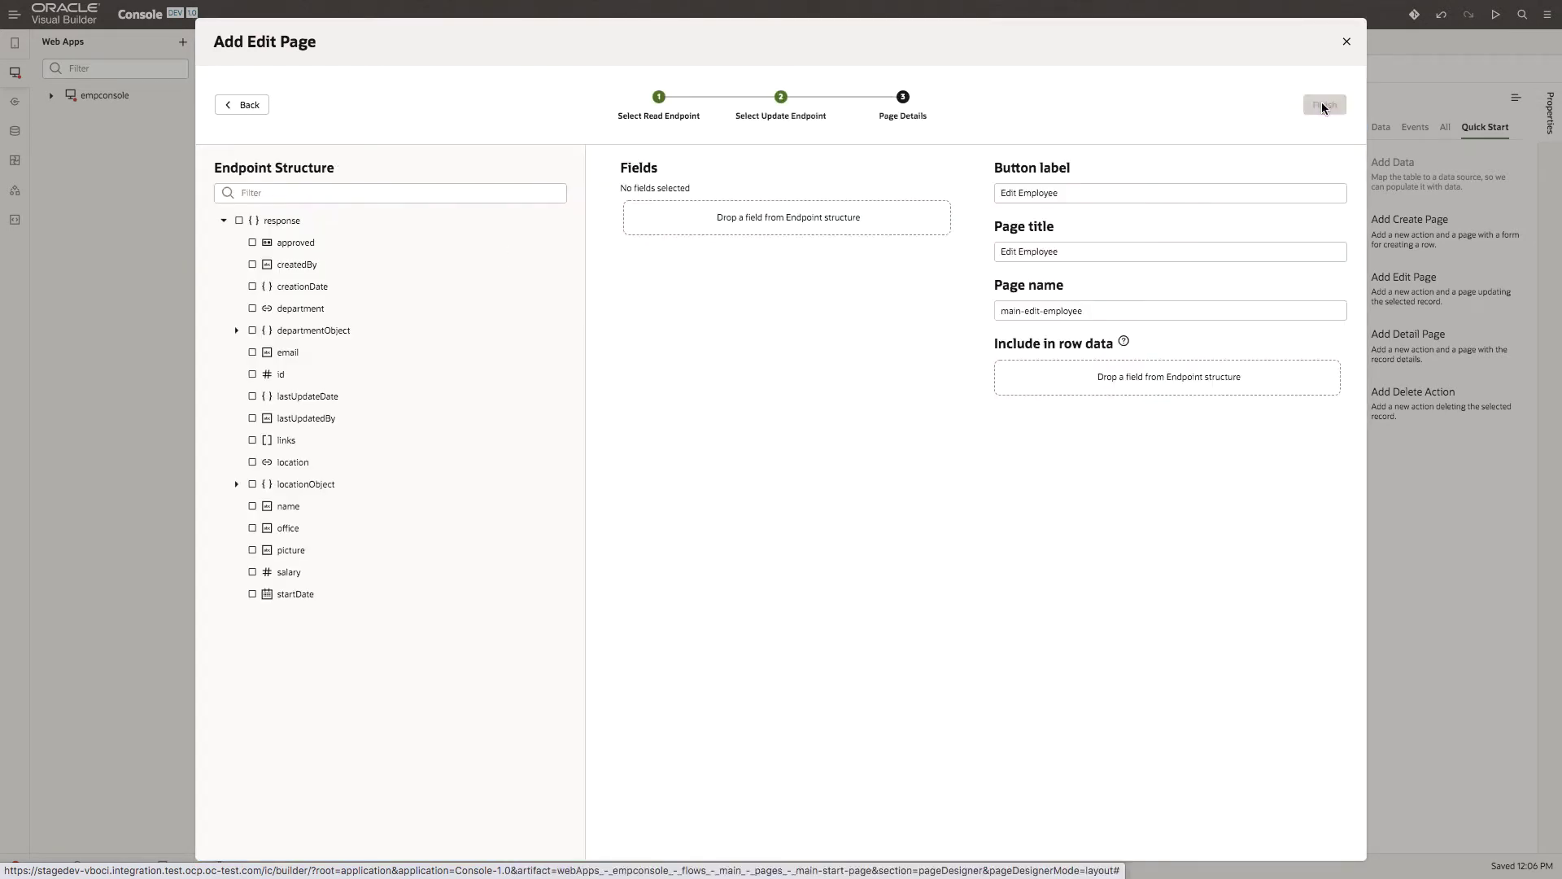
pyautogui.click(252, 507)
pyautogui.click(252, 551)
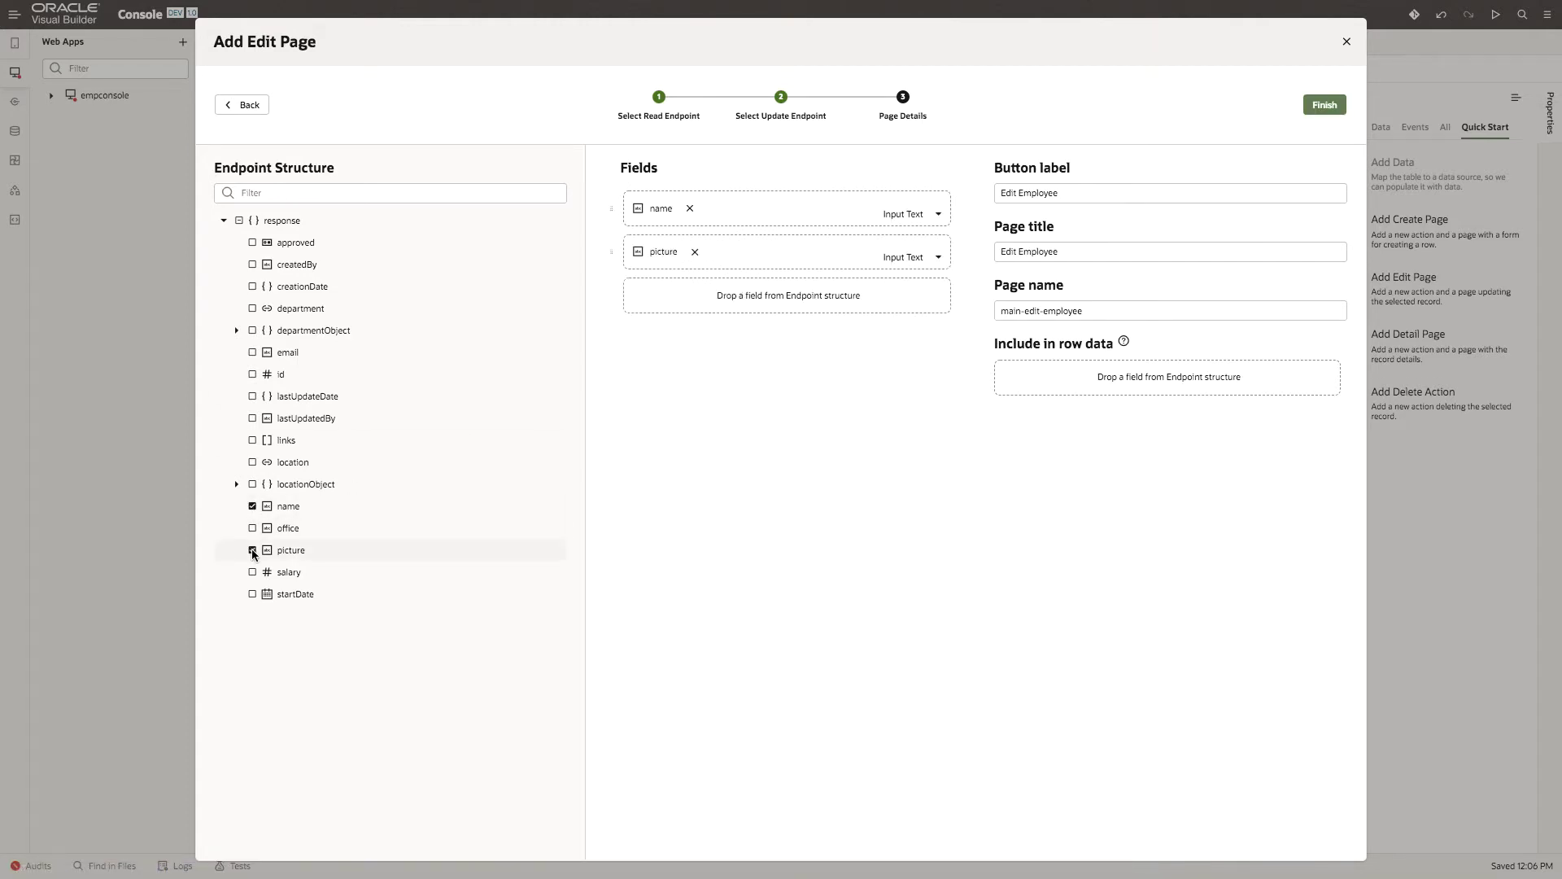
pyautogui.click(253, 309)
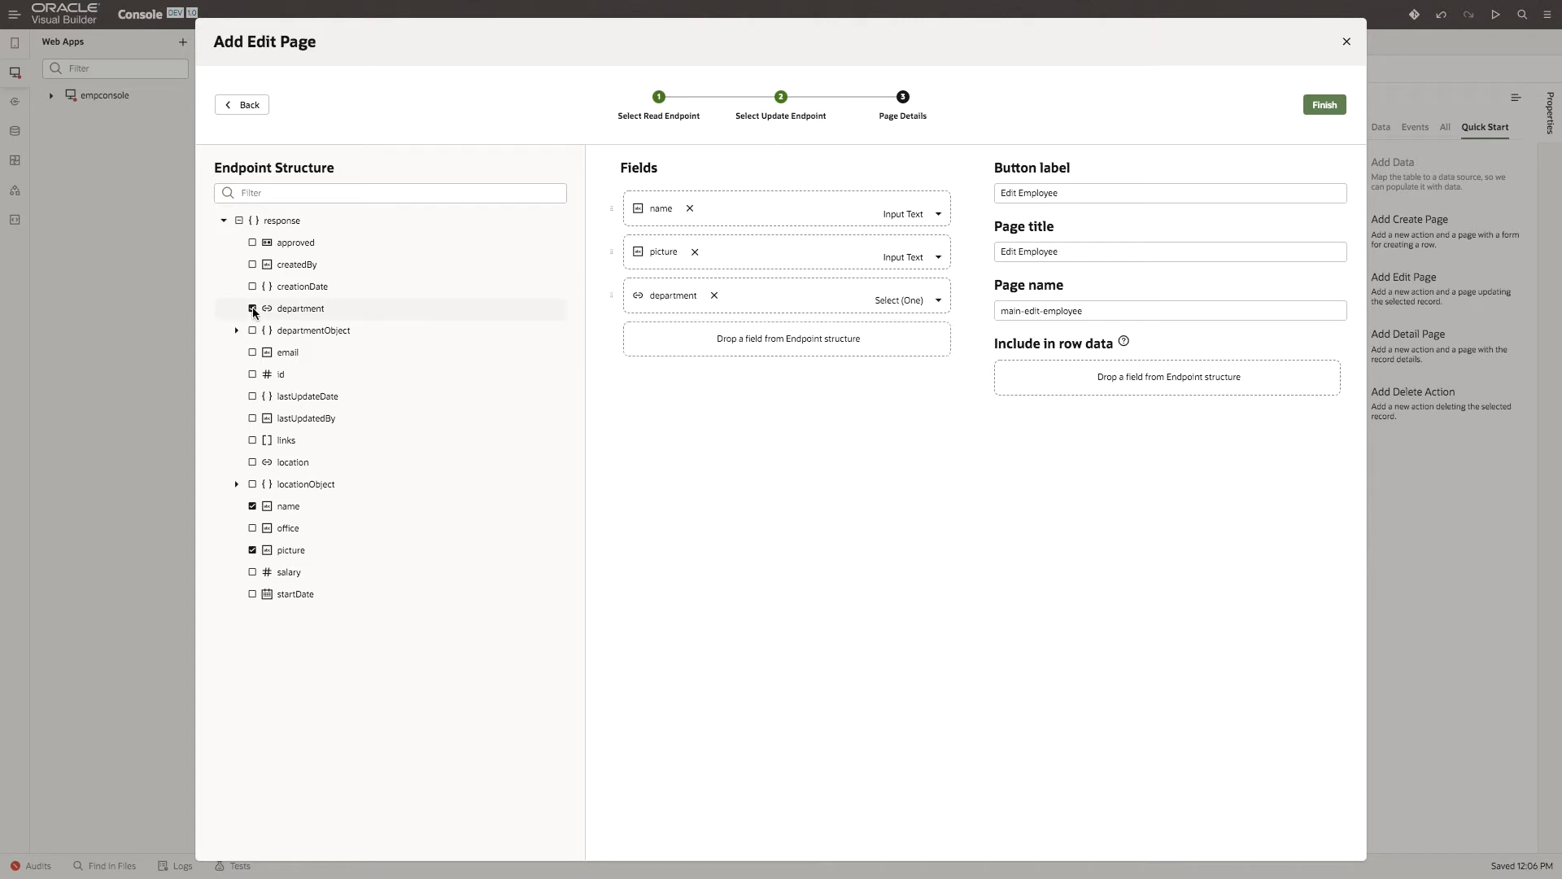
pyautogui.click(252, 463)
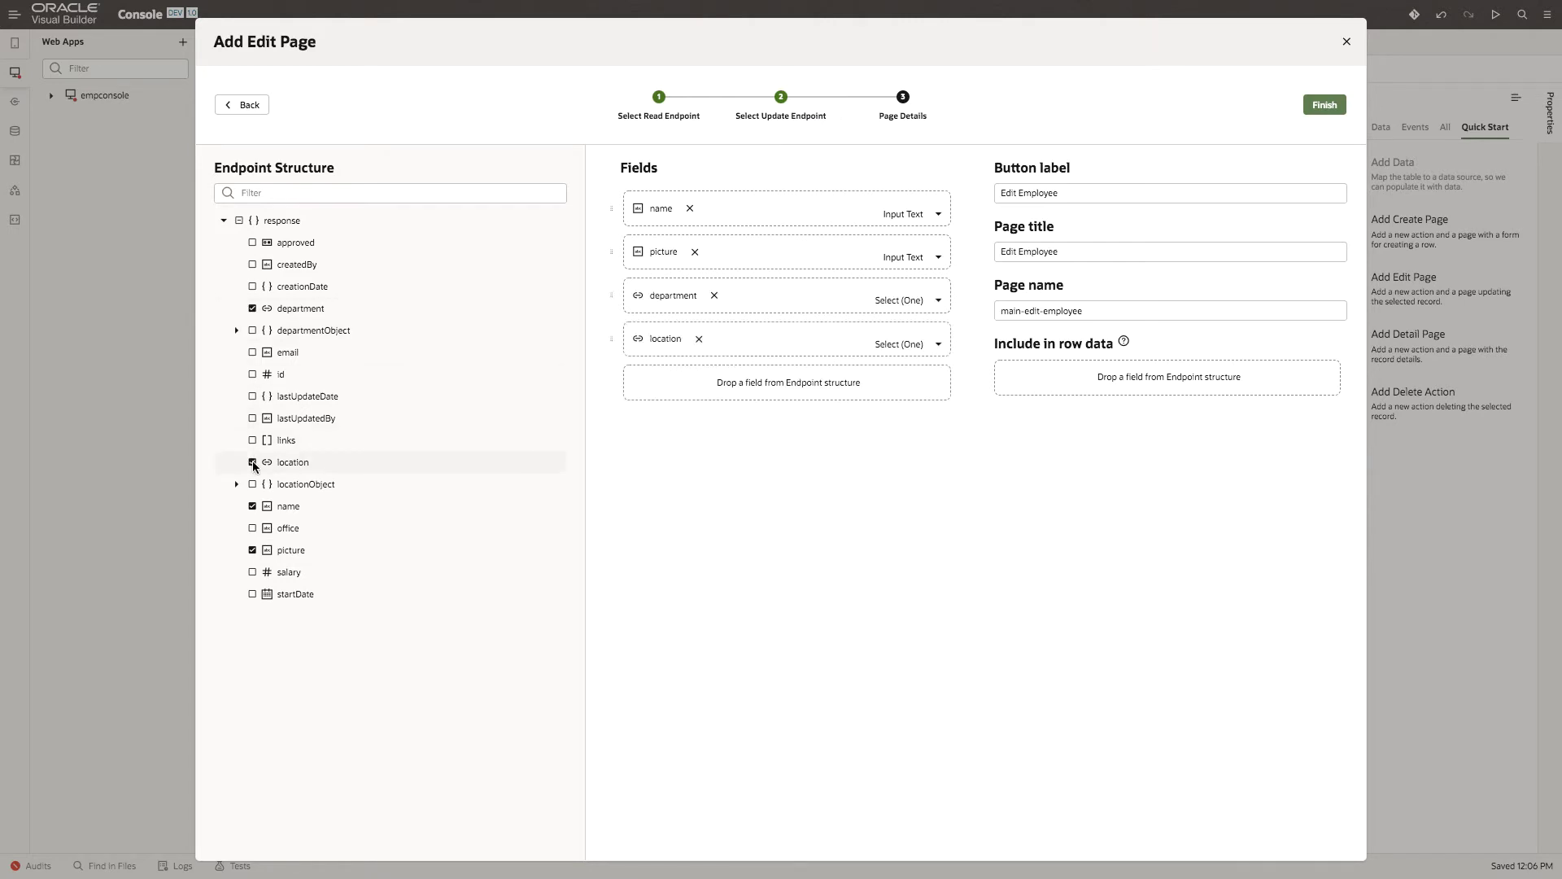
pyautogui.click(252, 572)
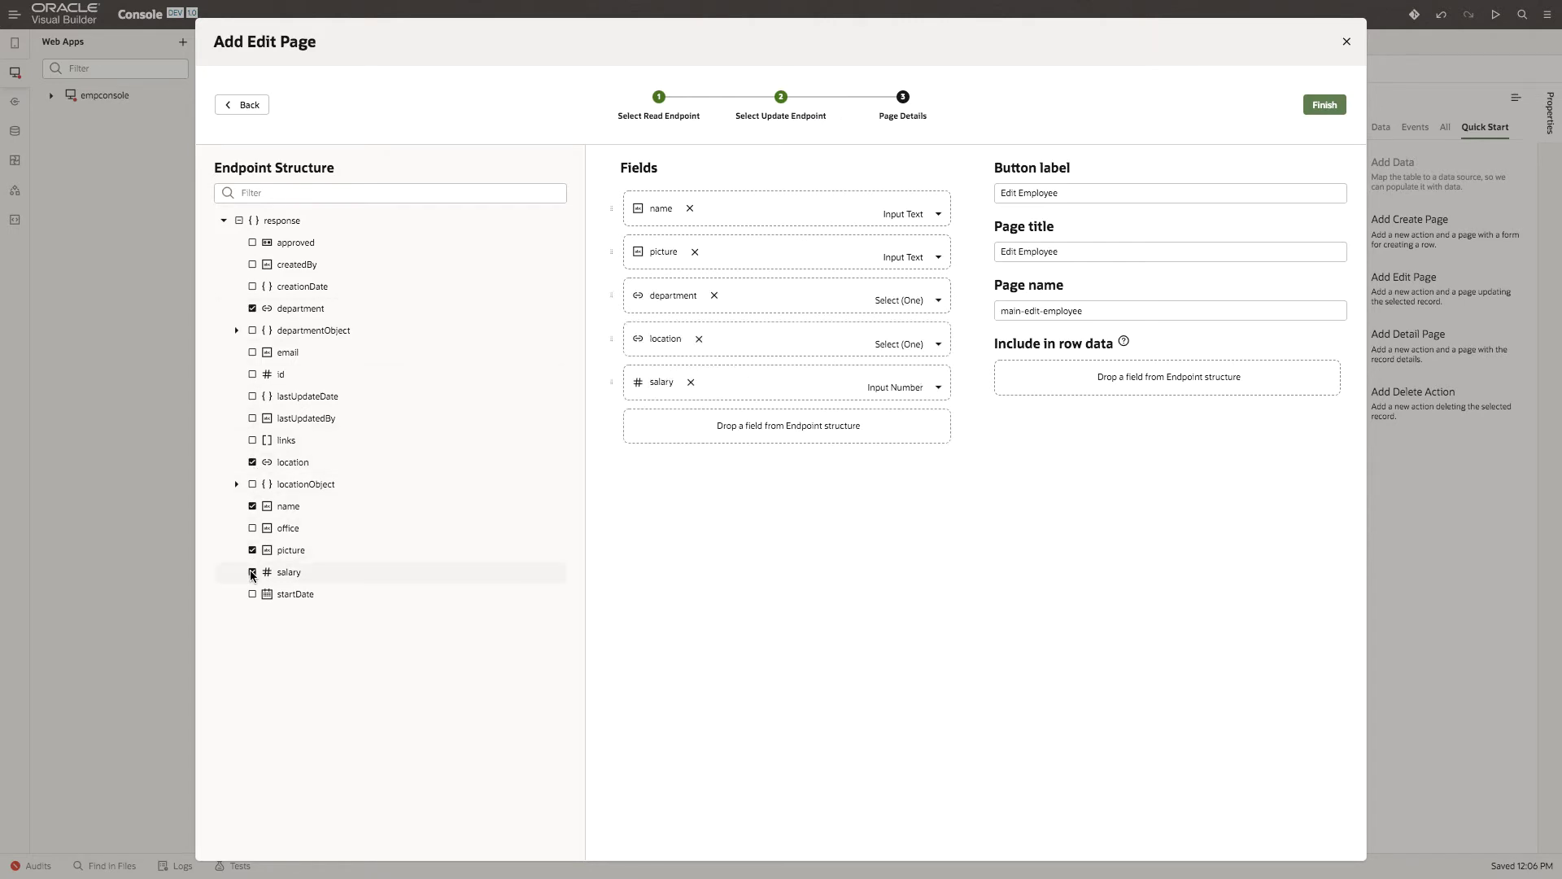
pyautogui.click(253, 243)
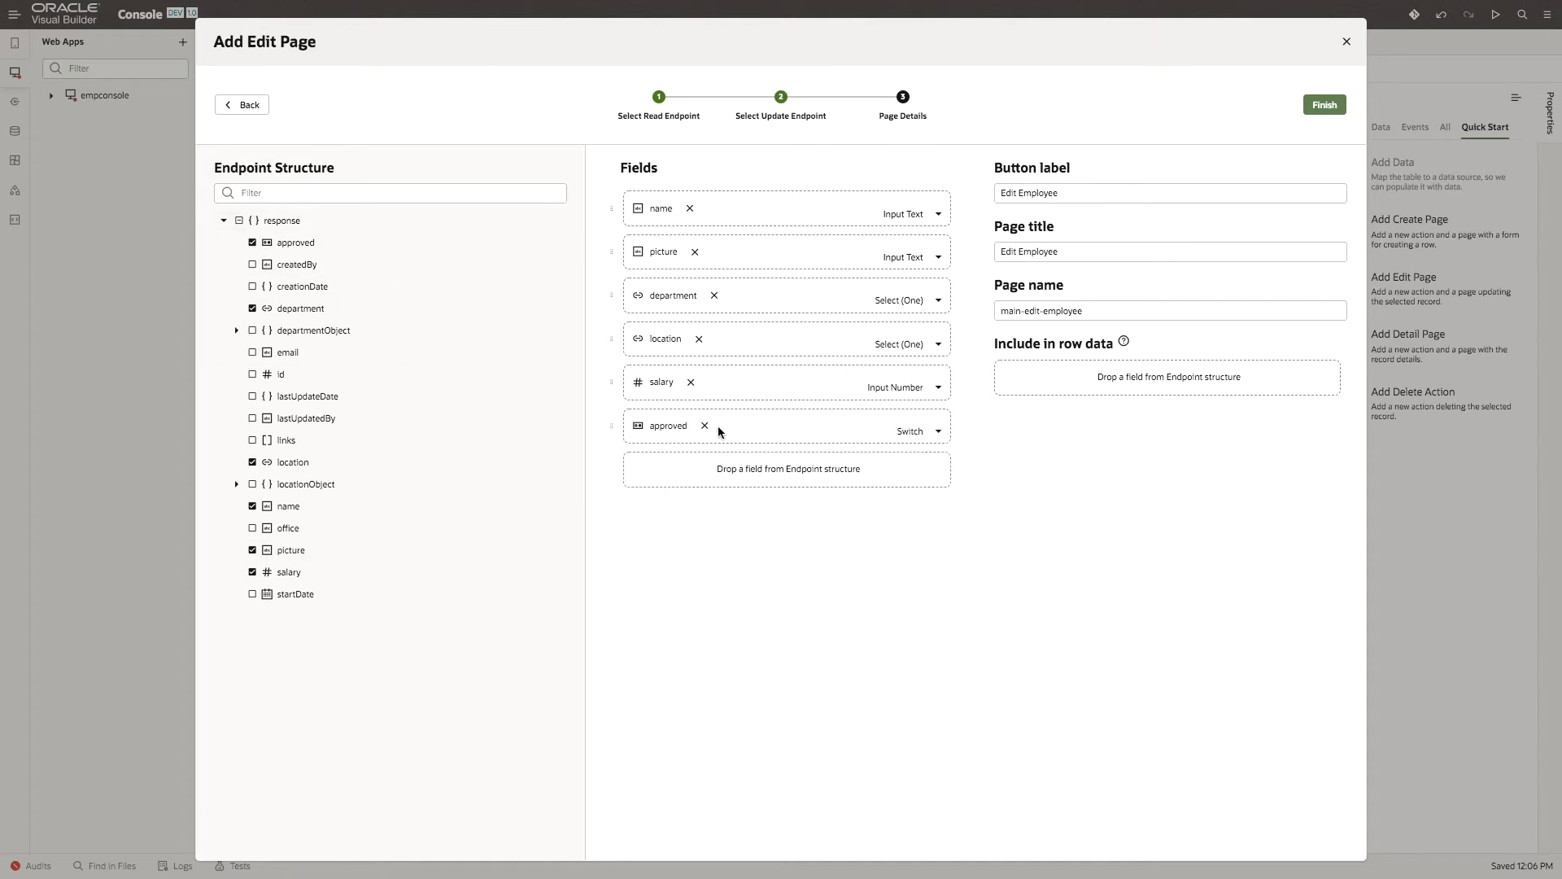
# Shorten the edit page's button label to "Edit" and finish adding the page.
pyautogui.moveTo(1059, 193); pyautogui.dragTo(1020, 193)
pyautogui.press('BackSpace')
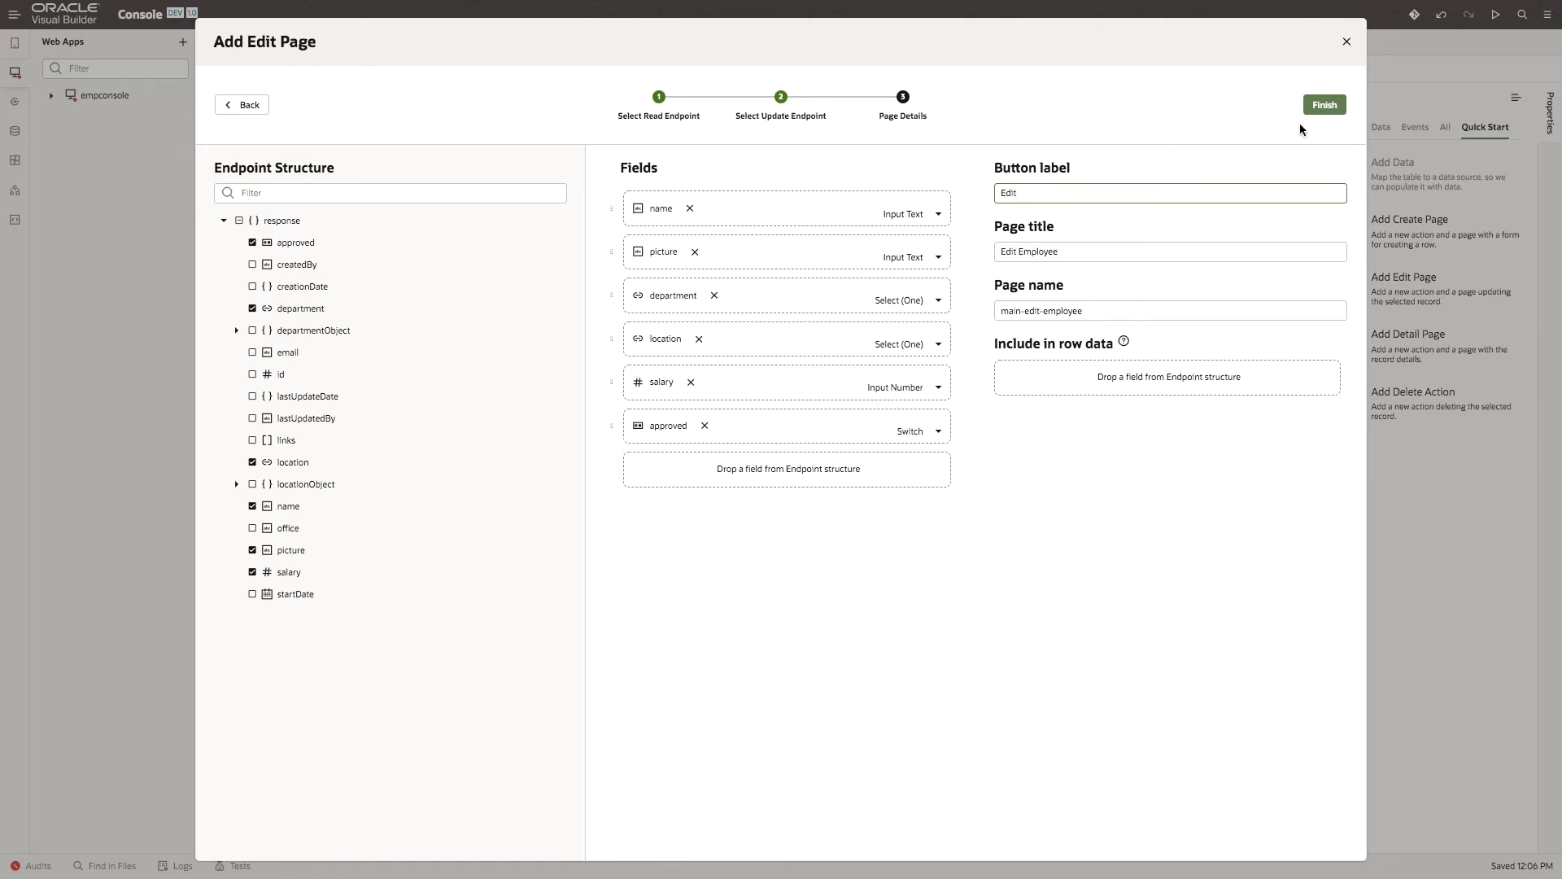
pyautogui.click(1325, 104)
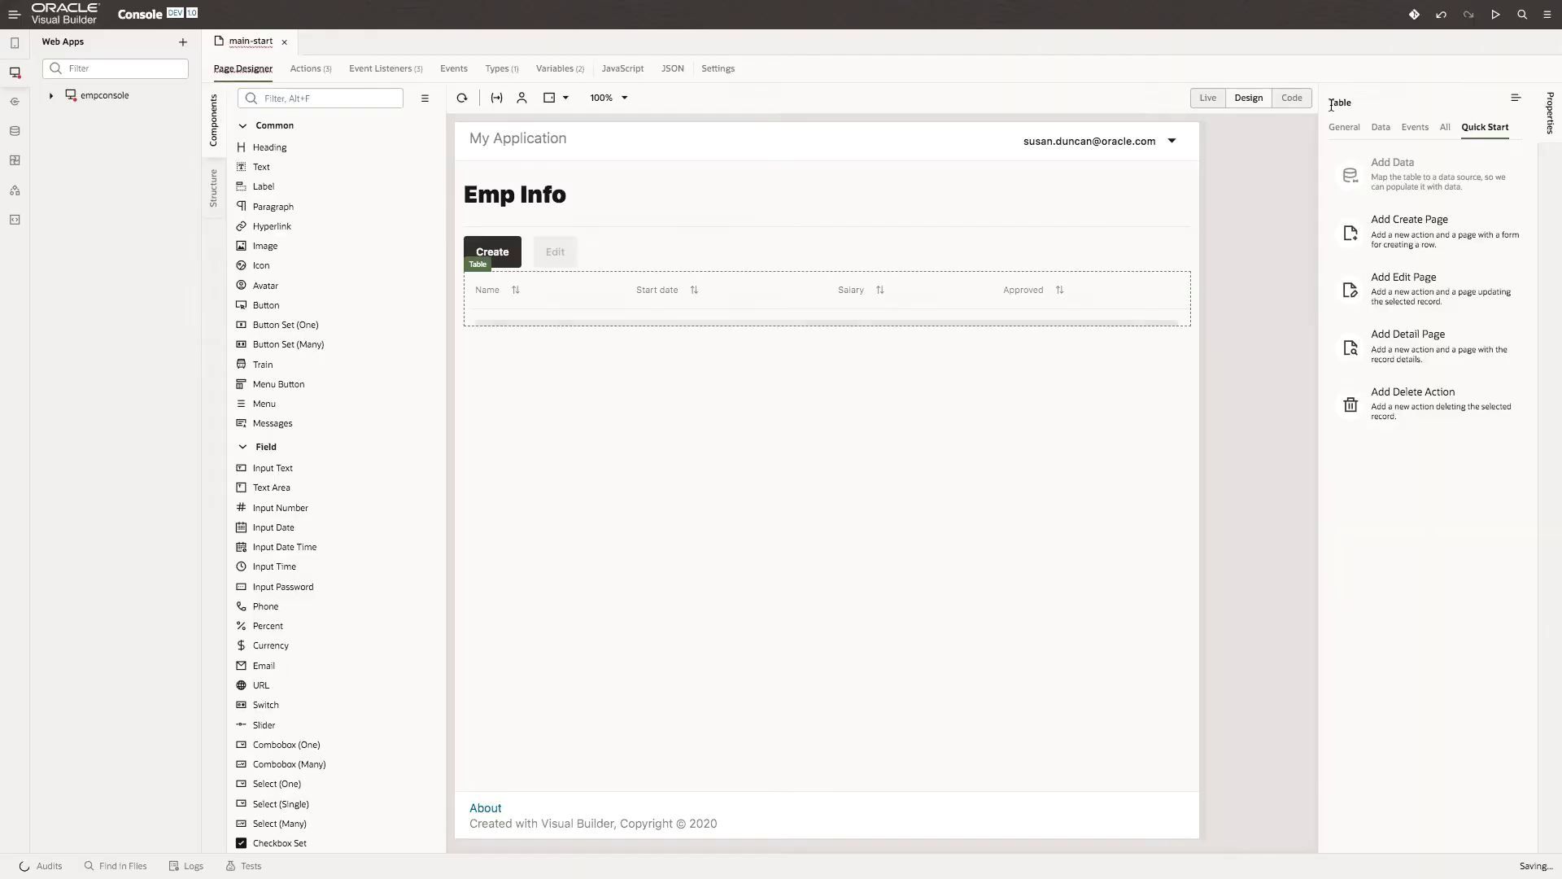
# In live mode, select the second employee in the table and open the edit page for that record.
pyautogui.click(1210, 99)
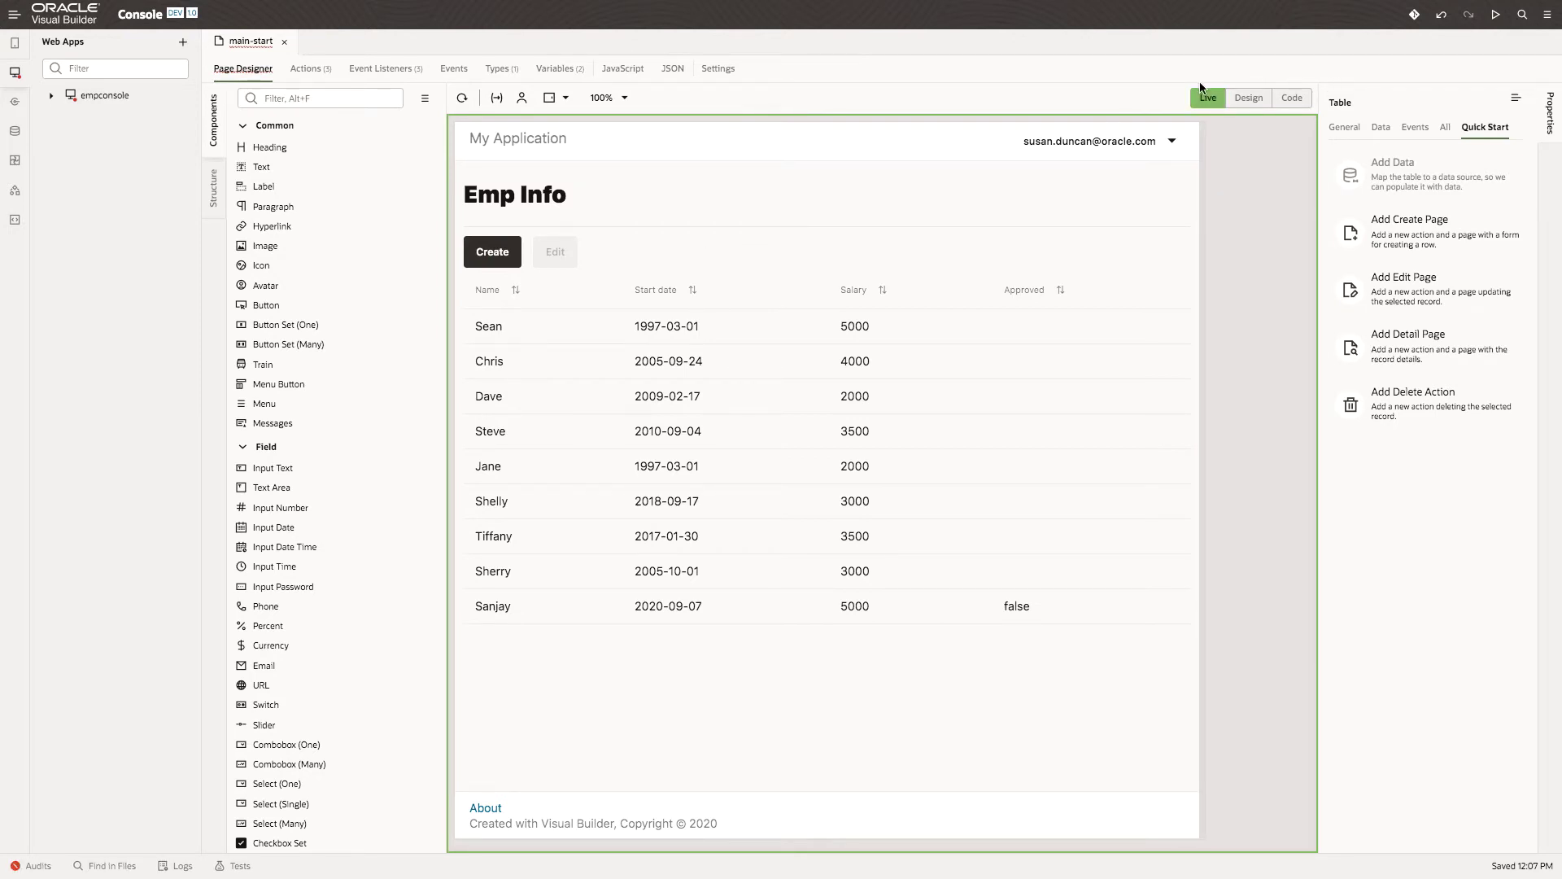
pyautogui.click(502, 367)
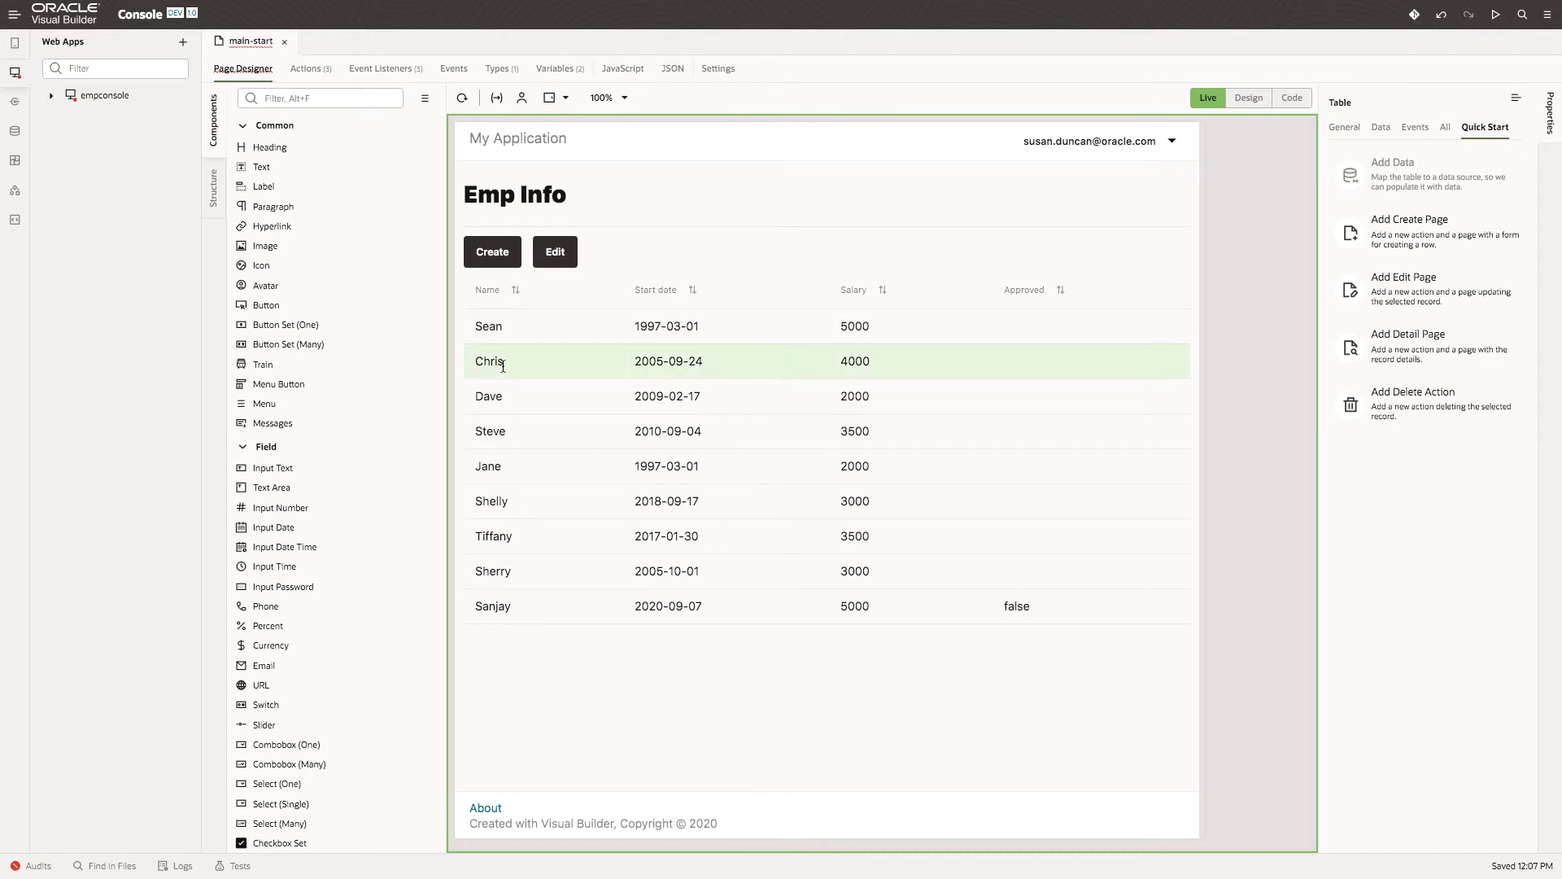
pyautogui.click(556, 254)
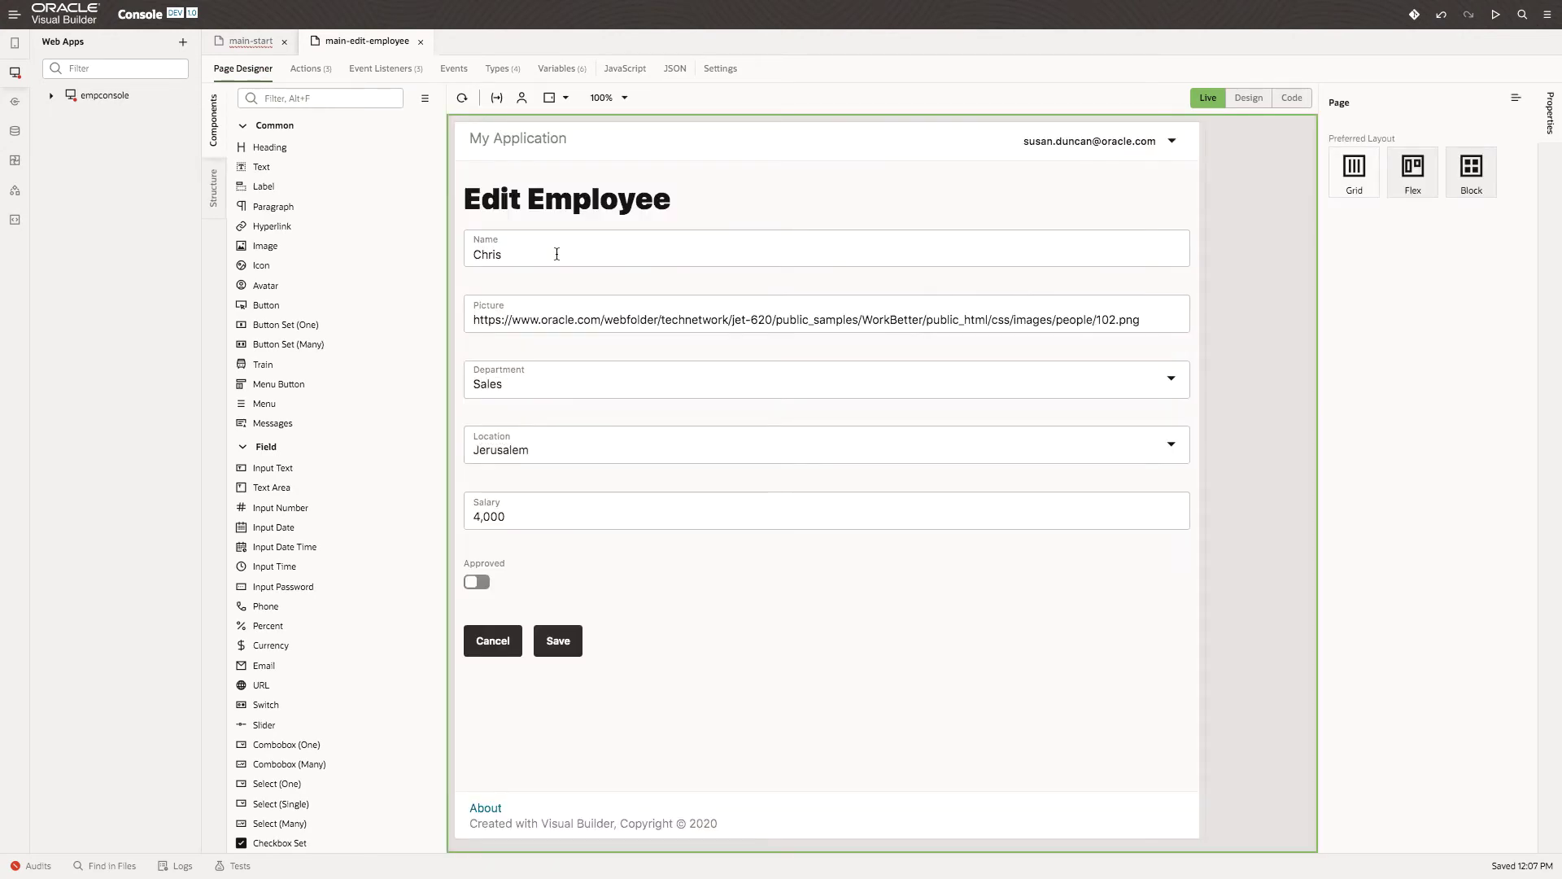
# Return to design mode and shift the form's Validation Group to the right, leaving a three-column gap before it.
pyautogui.click(1251, 99)
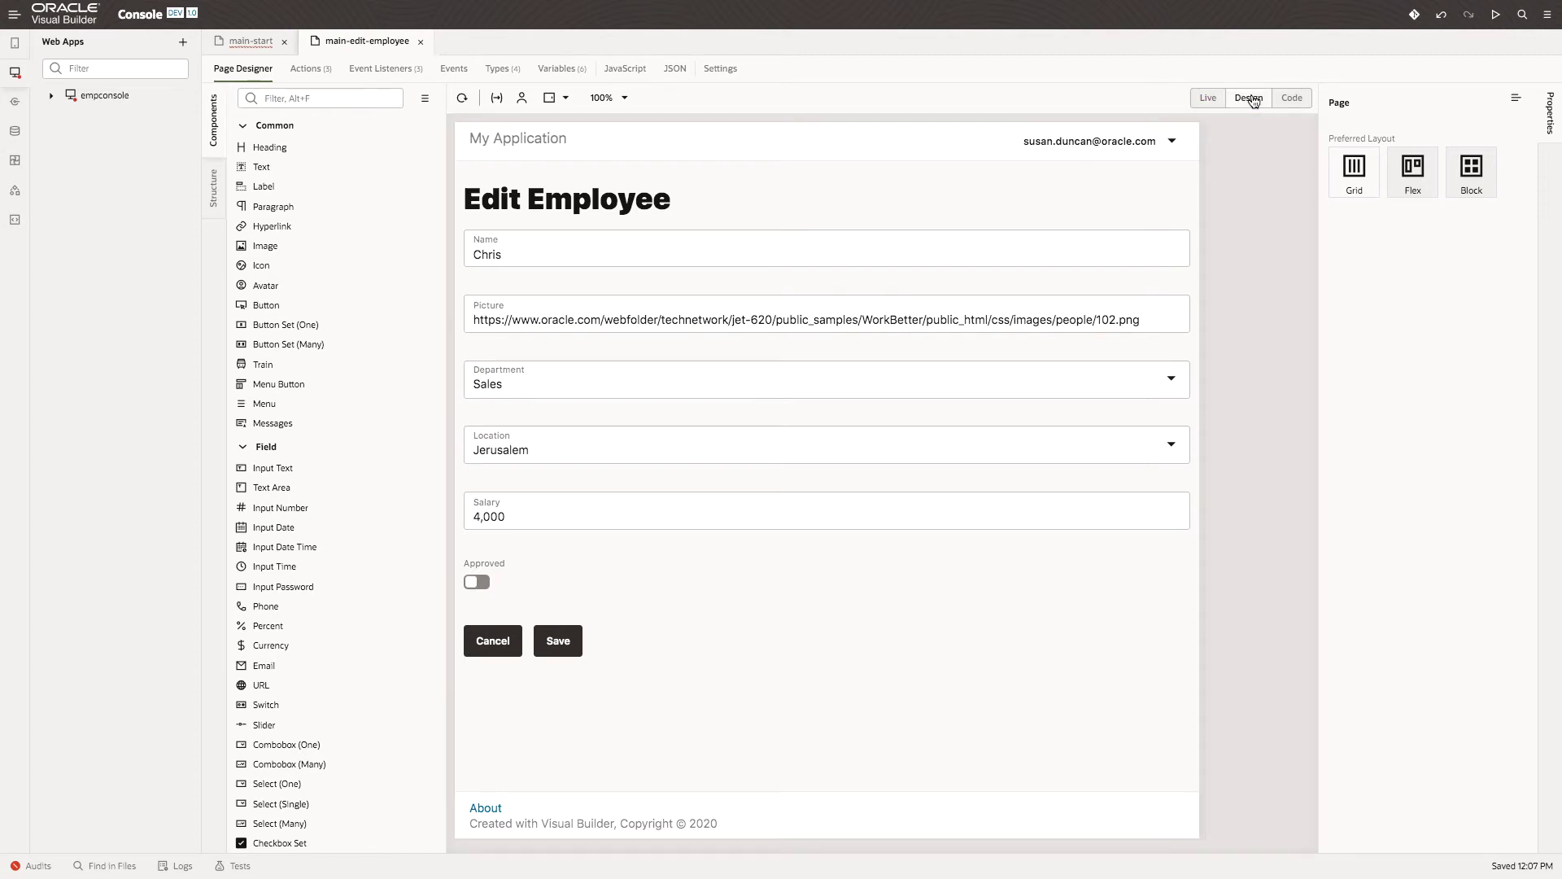
pyautogui.click(762, 575)
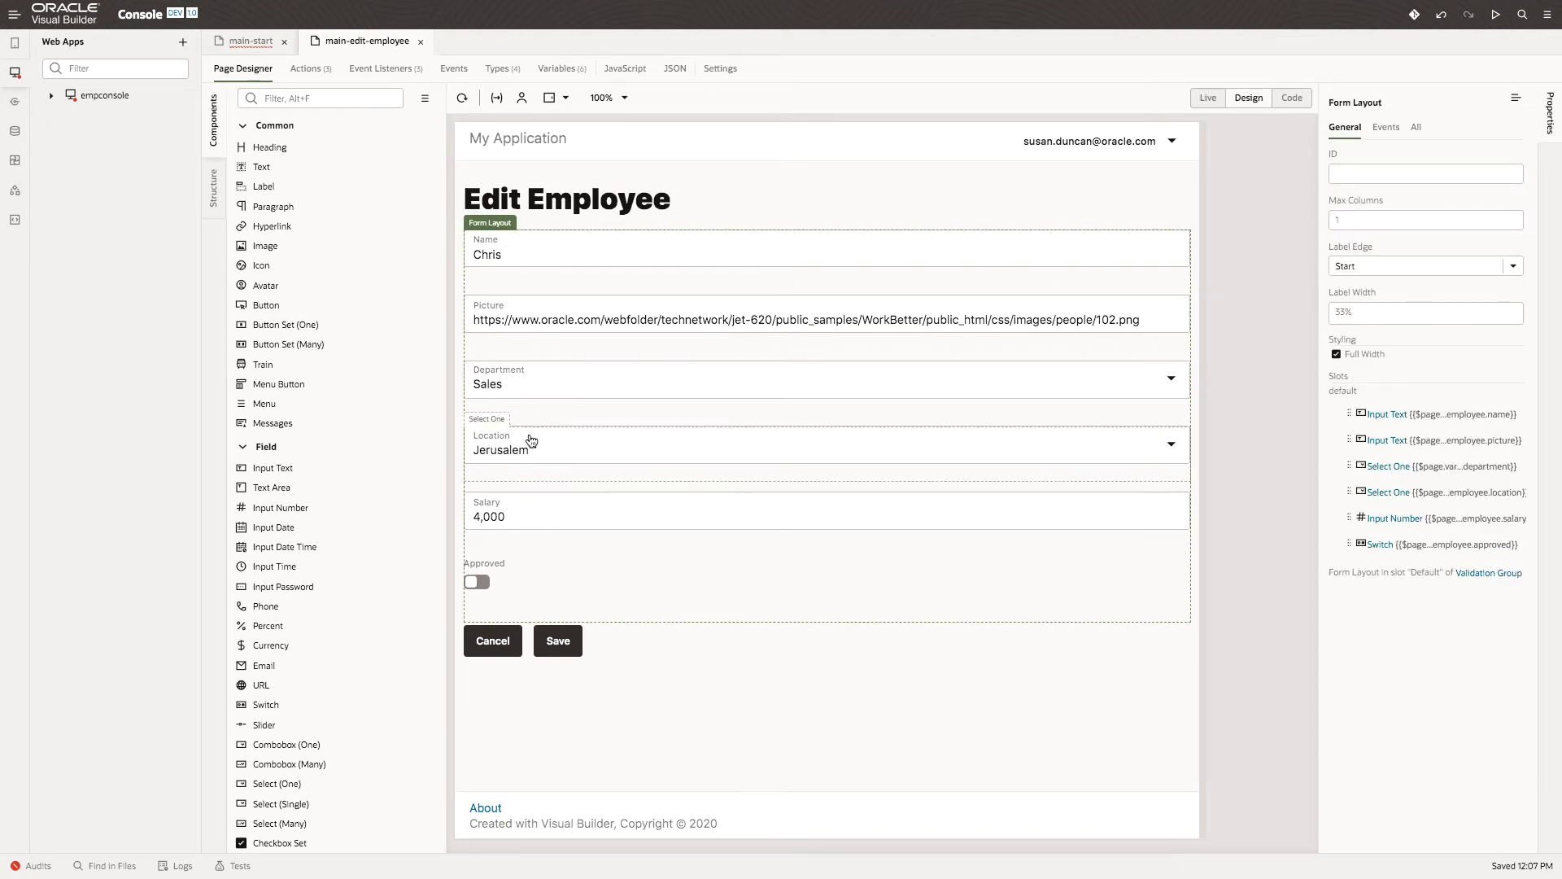
pyautogui.click(214, 189)
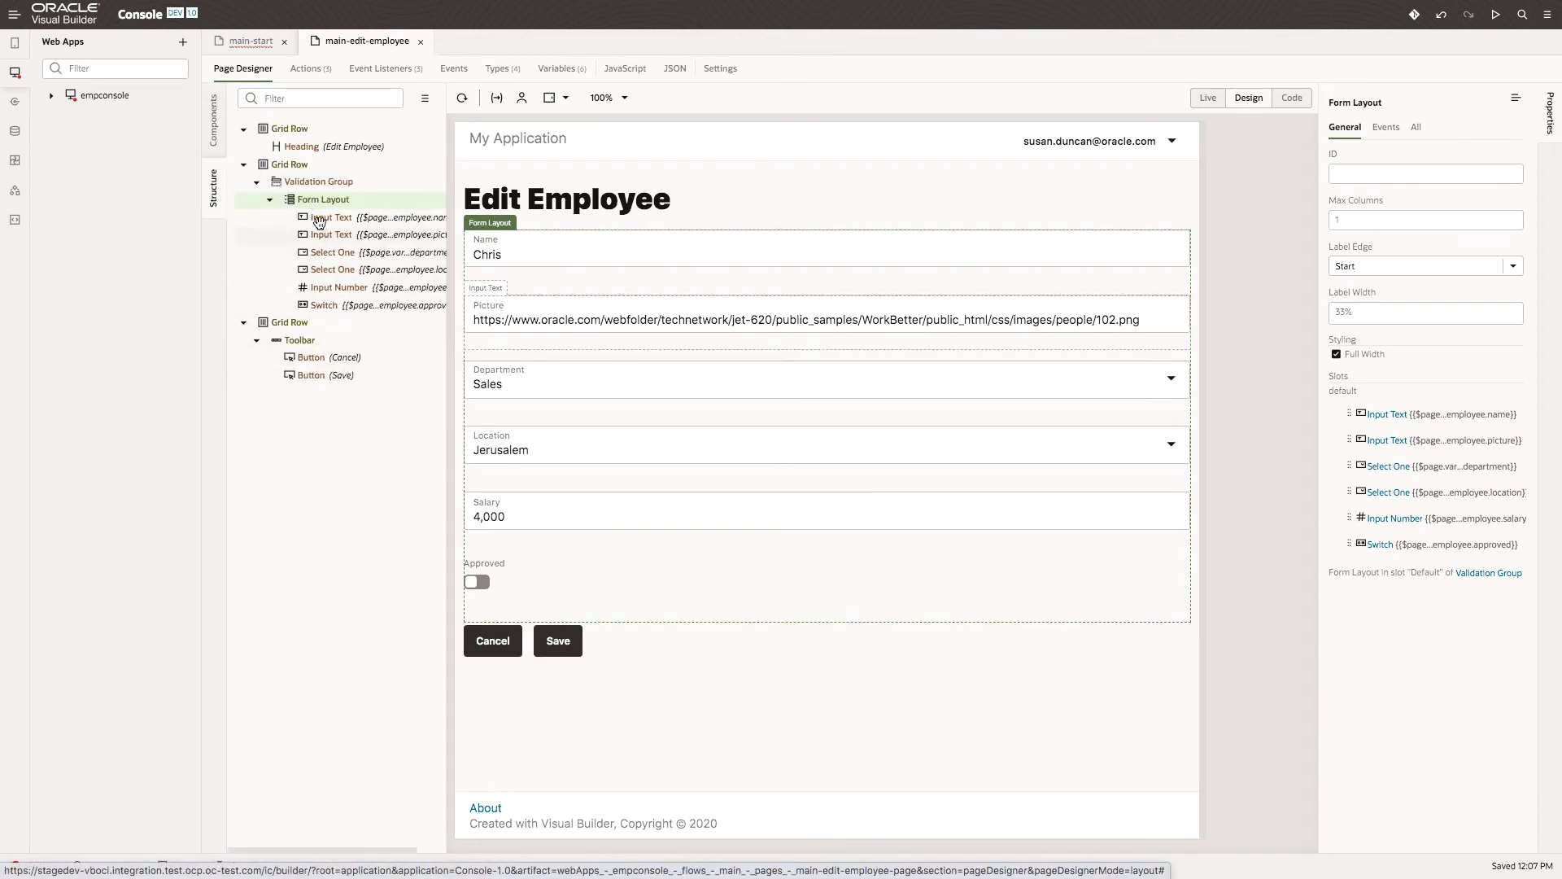
pyautogui.click(301, 183)
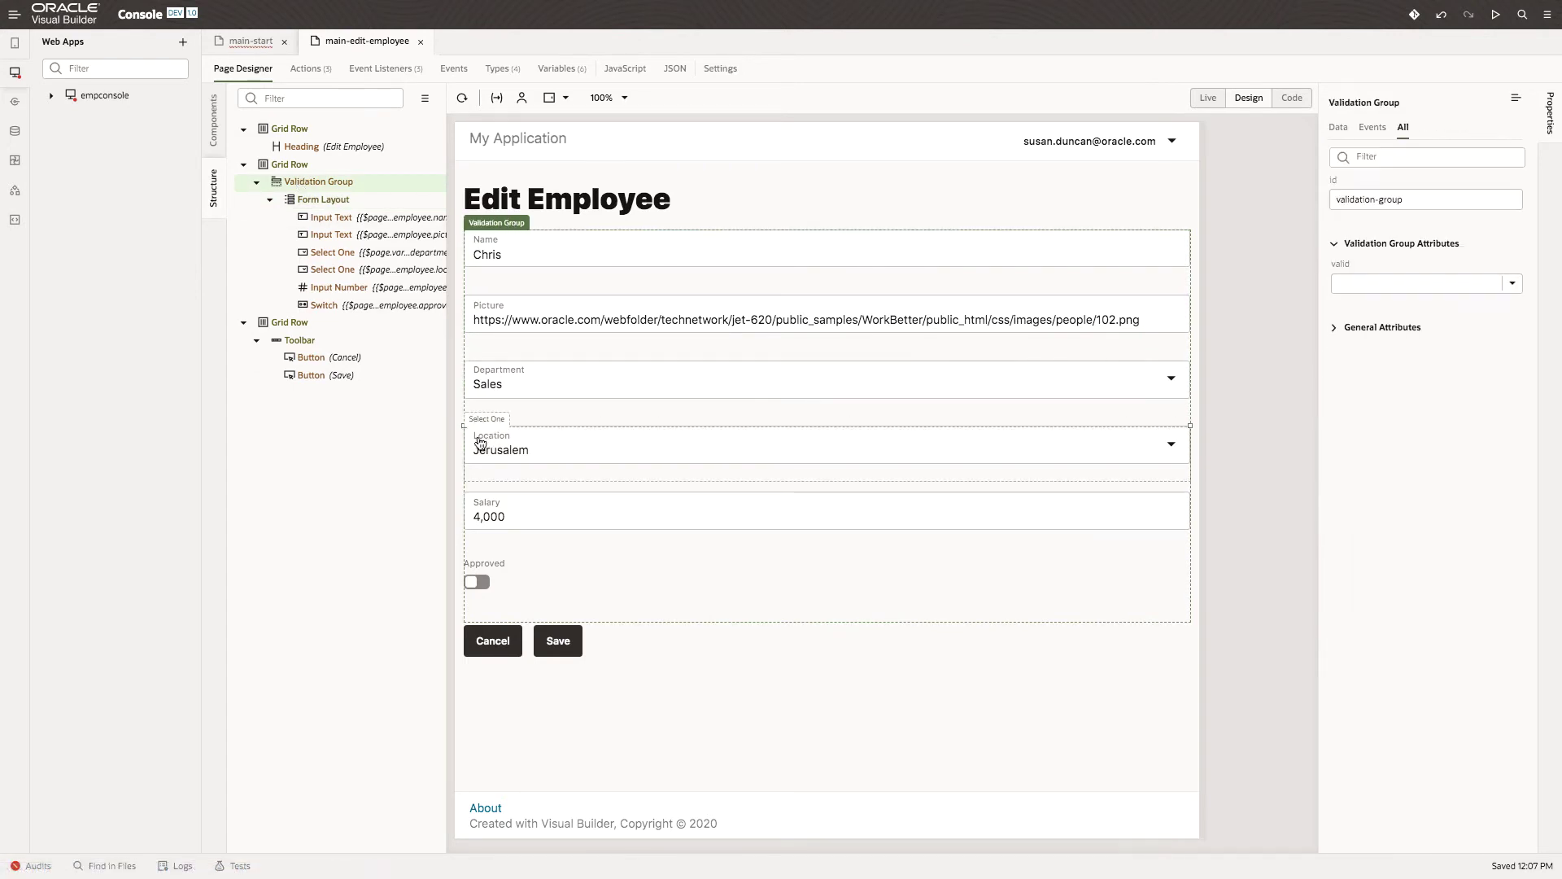
pyautogui.moveTo(464, 425); pyautogui.dragTo(661, 438)
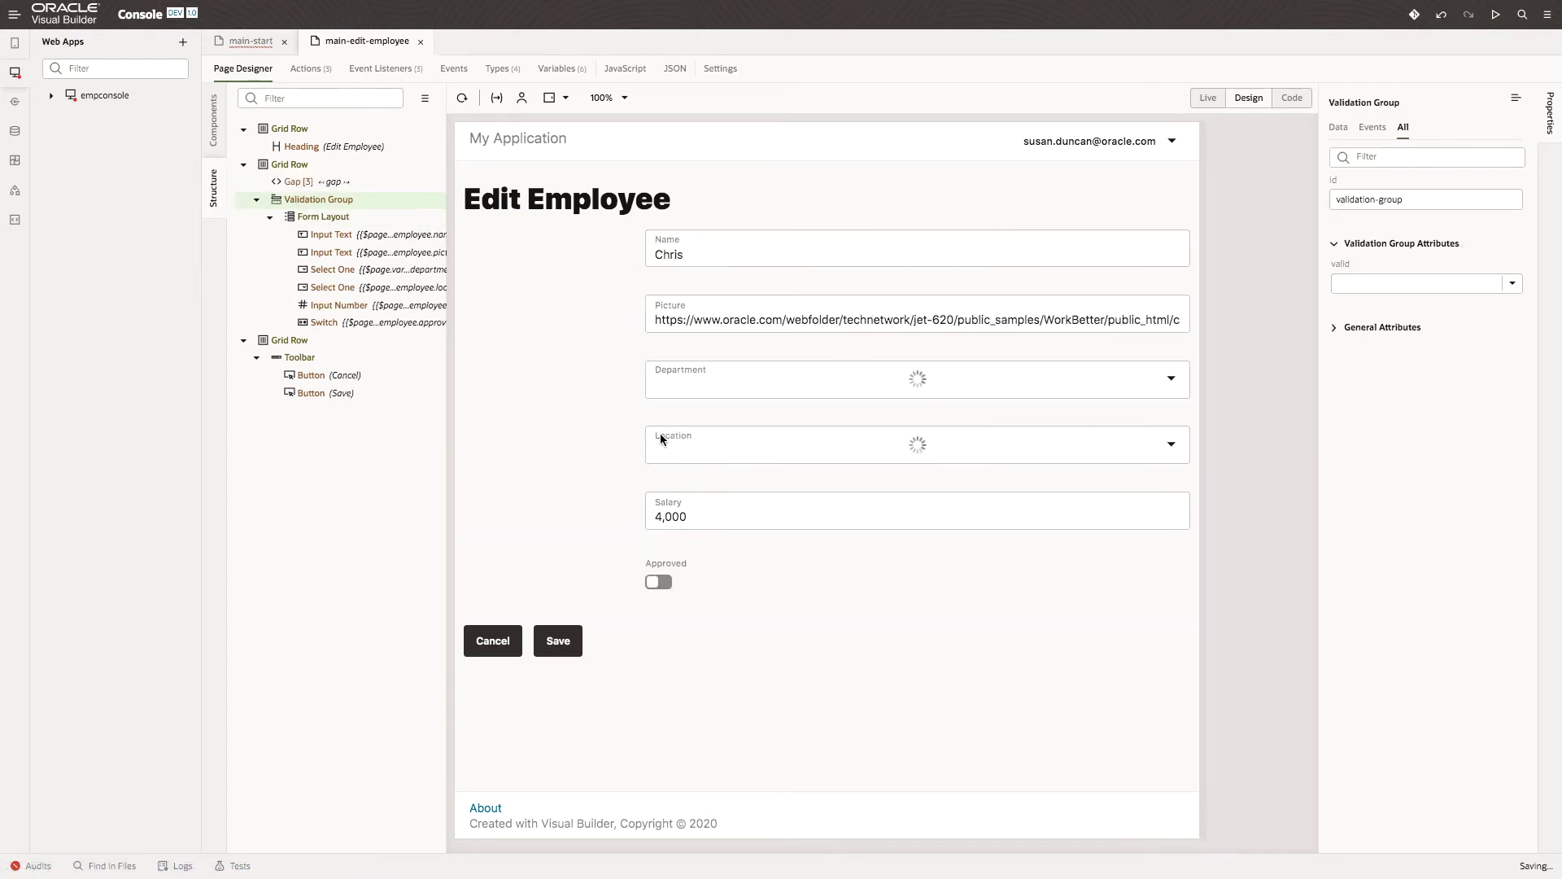
# Add an Avatar in the gap beside the form and bind its source to the picture field of the employee variable.
pyautogui.click(216, 124)
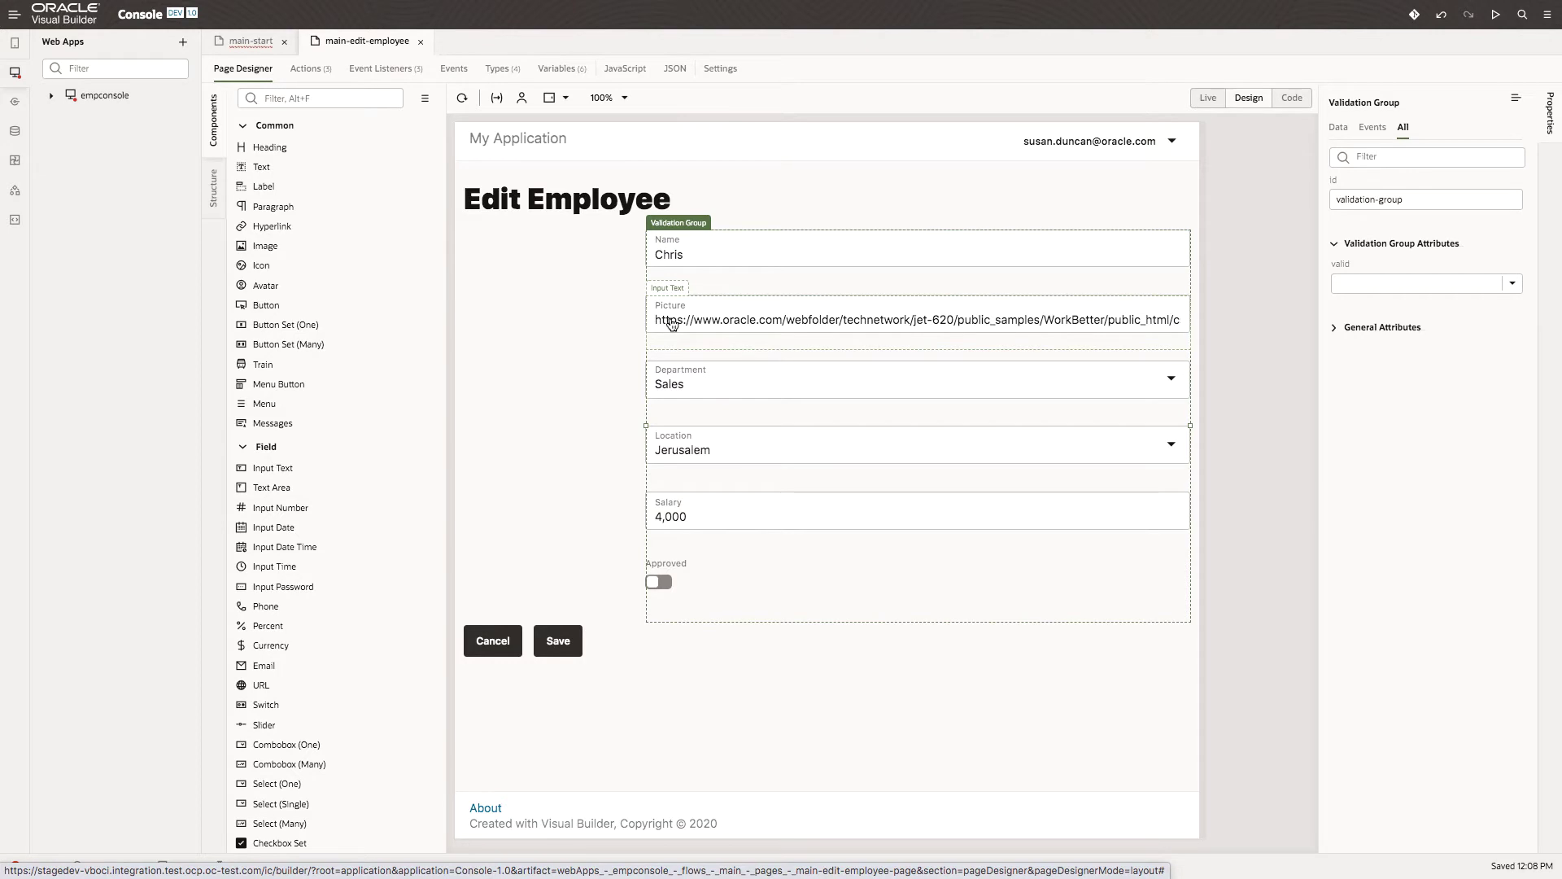
pyautogui.moveTo(243, 284); pyautogui.dragTo(481, 252)
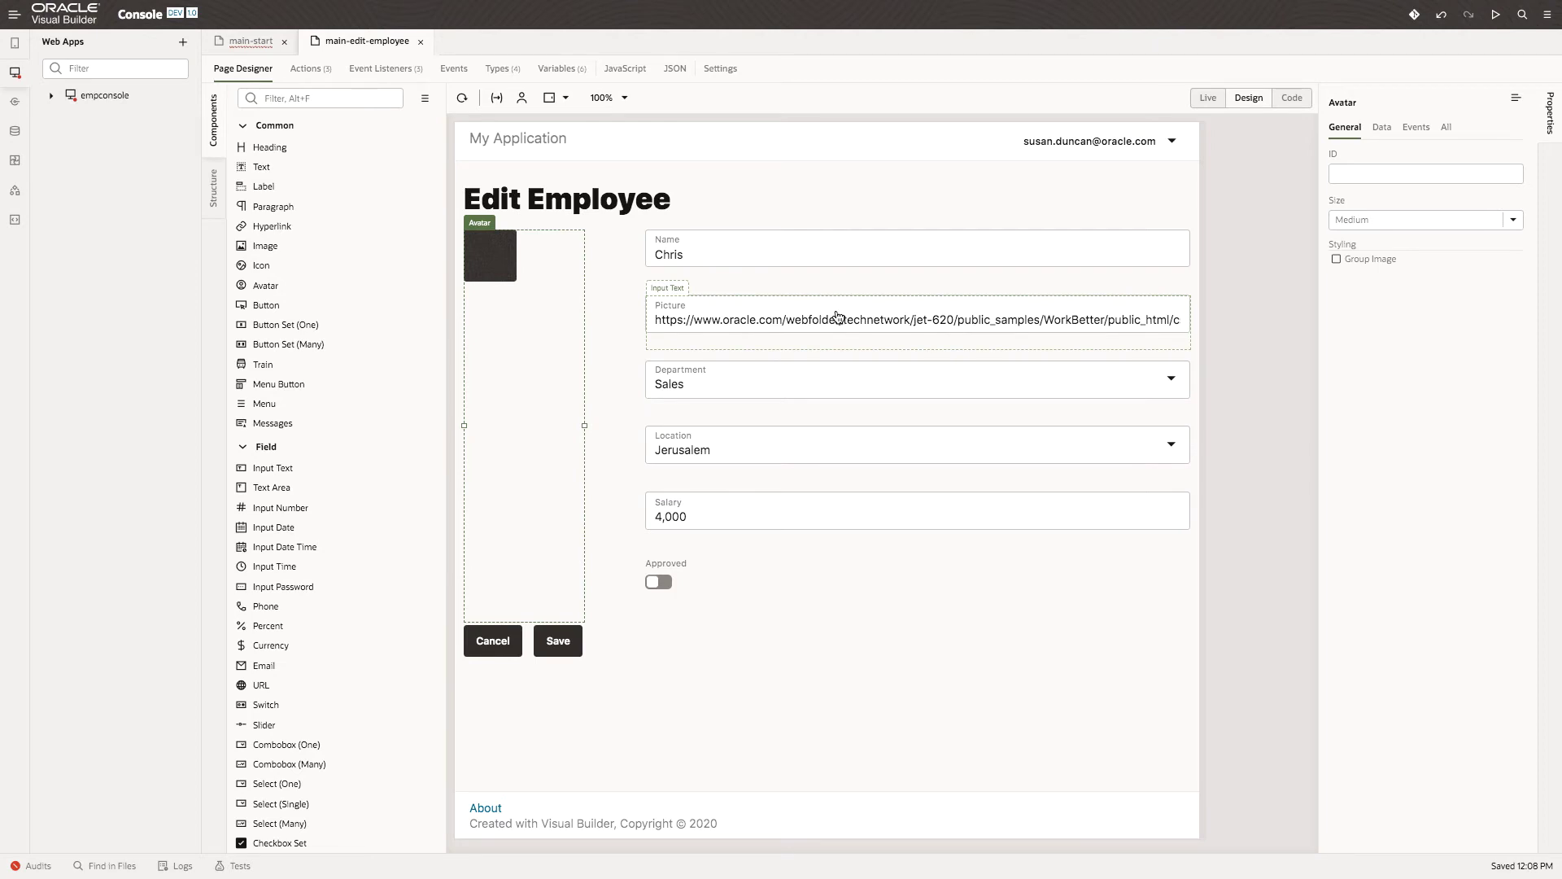
pyautogui.click(1382, 129)
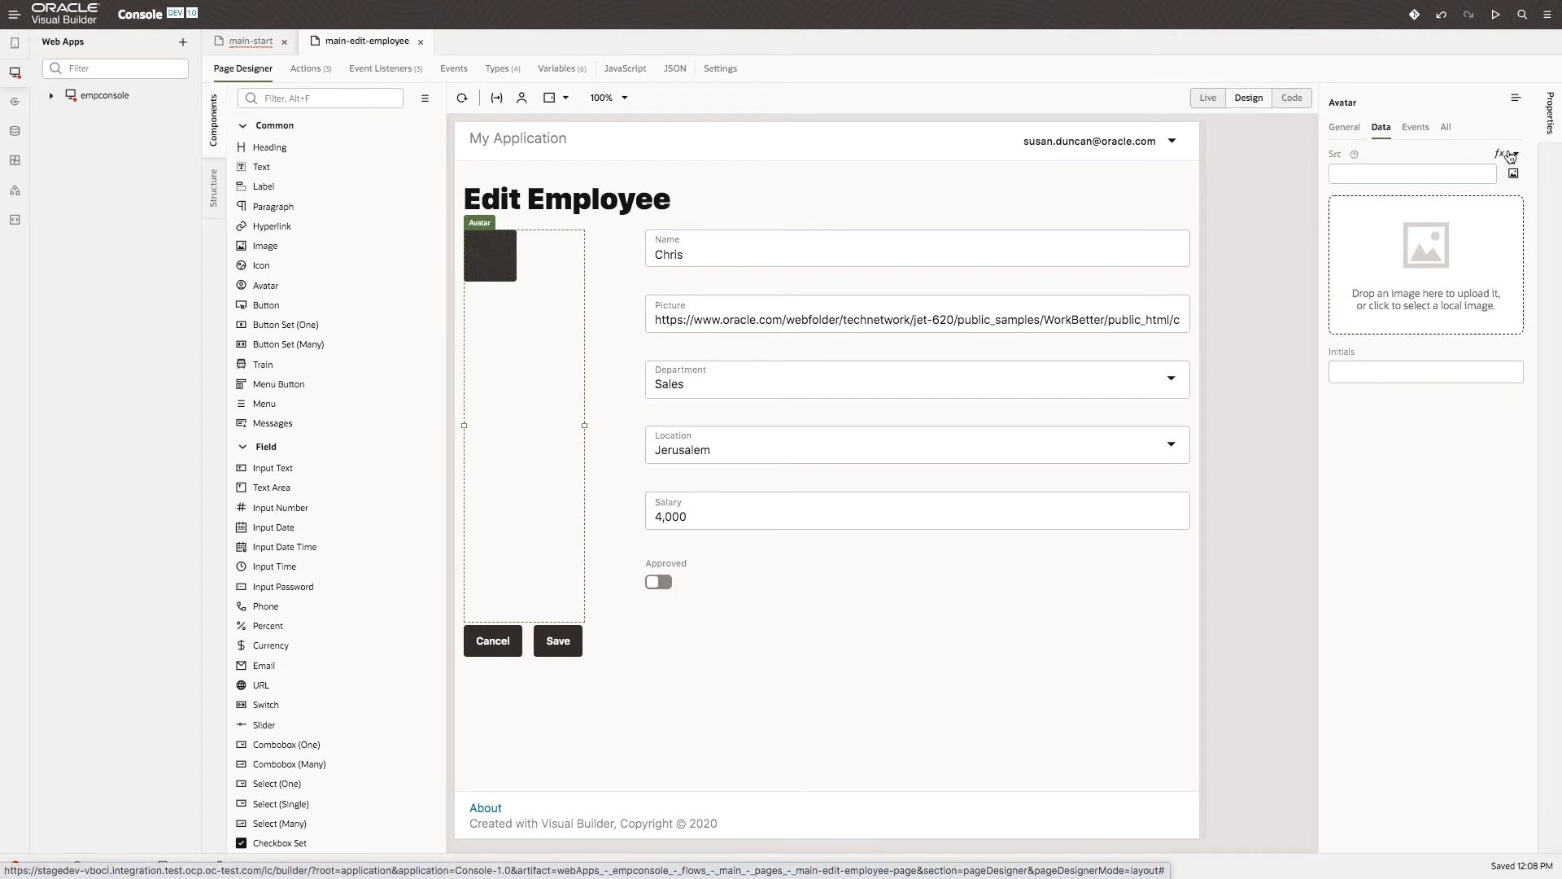
pyautogui.click(1517, 156)
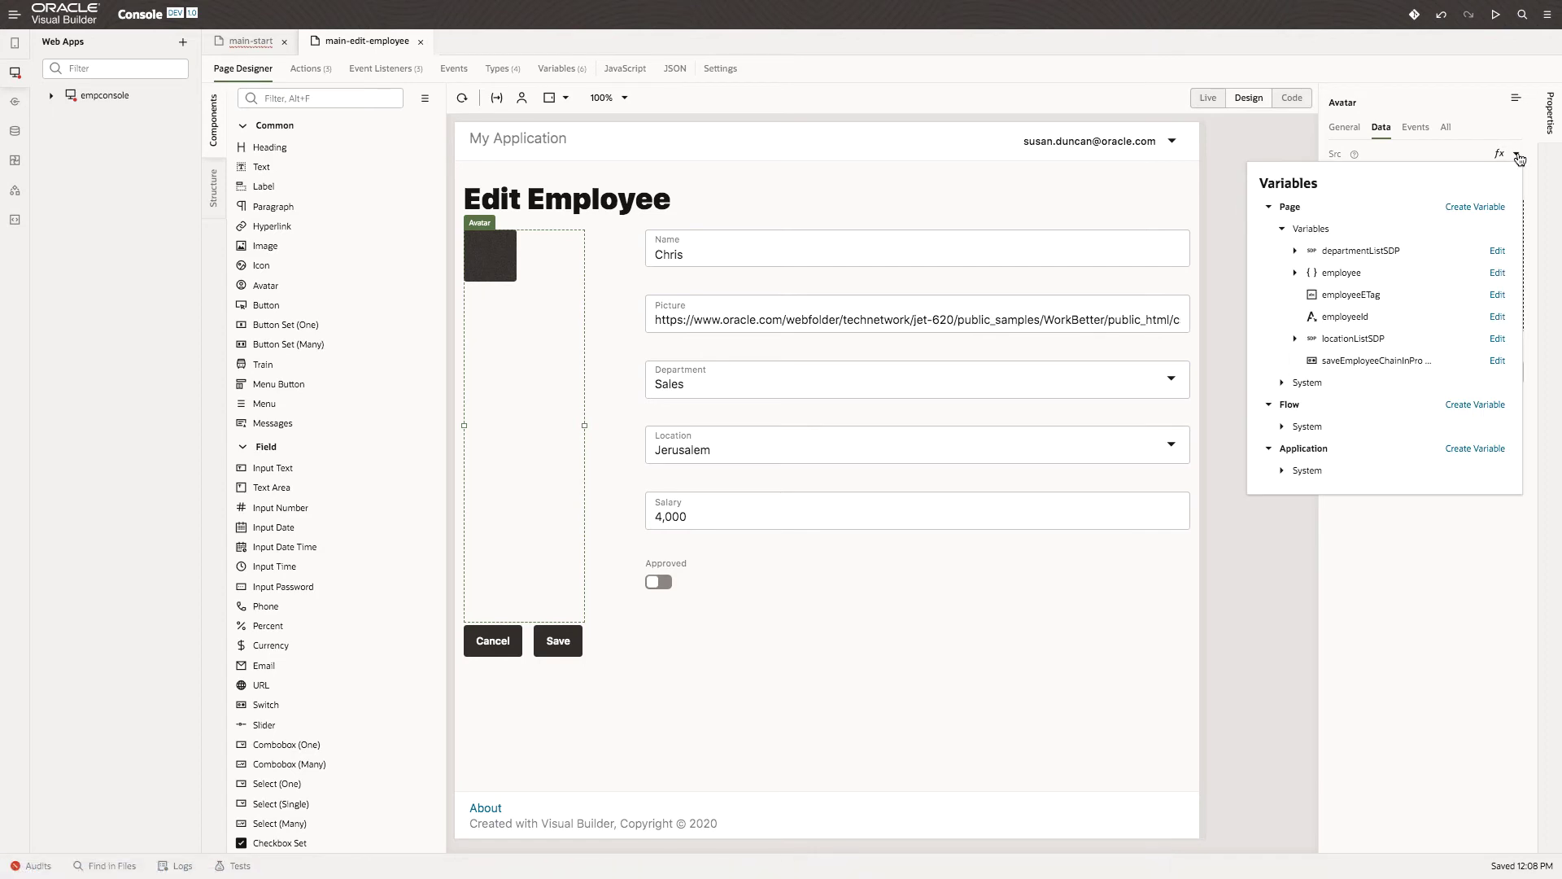
pyautogui.click(1296, 272)
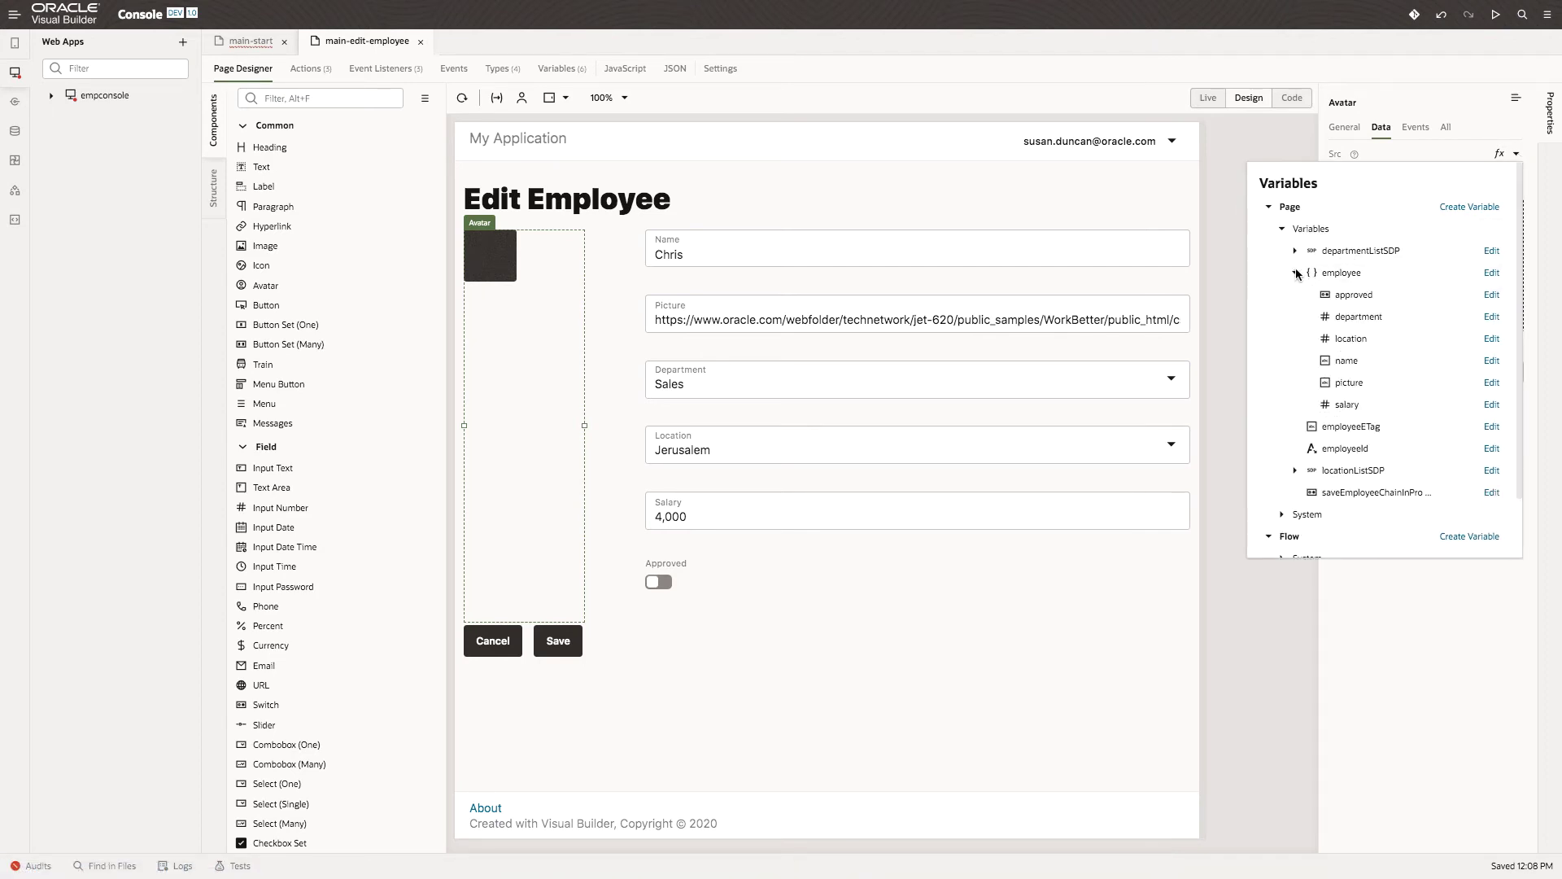
pyautogui.click(1352, 382)
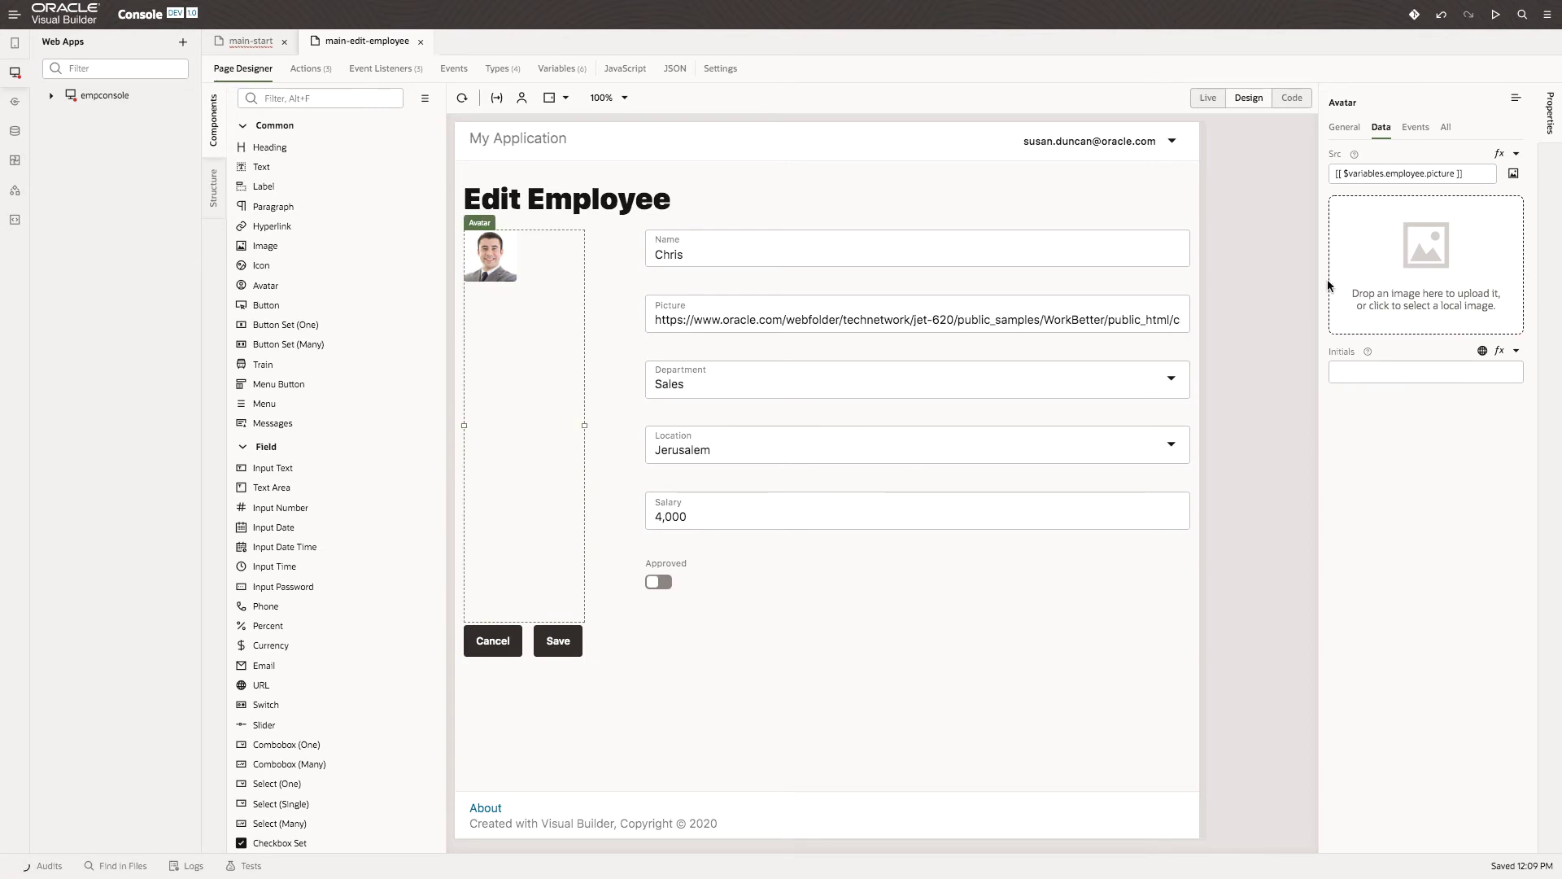
# Set the avatar's size to Large.
pyautogui.click(1346, 131)
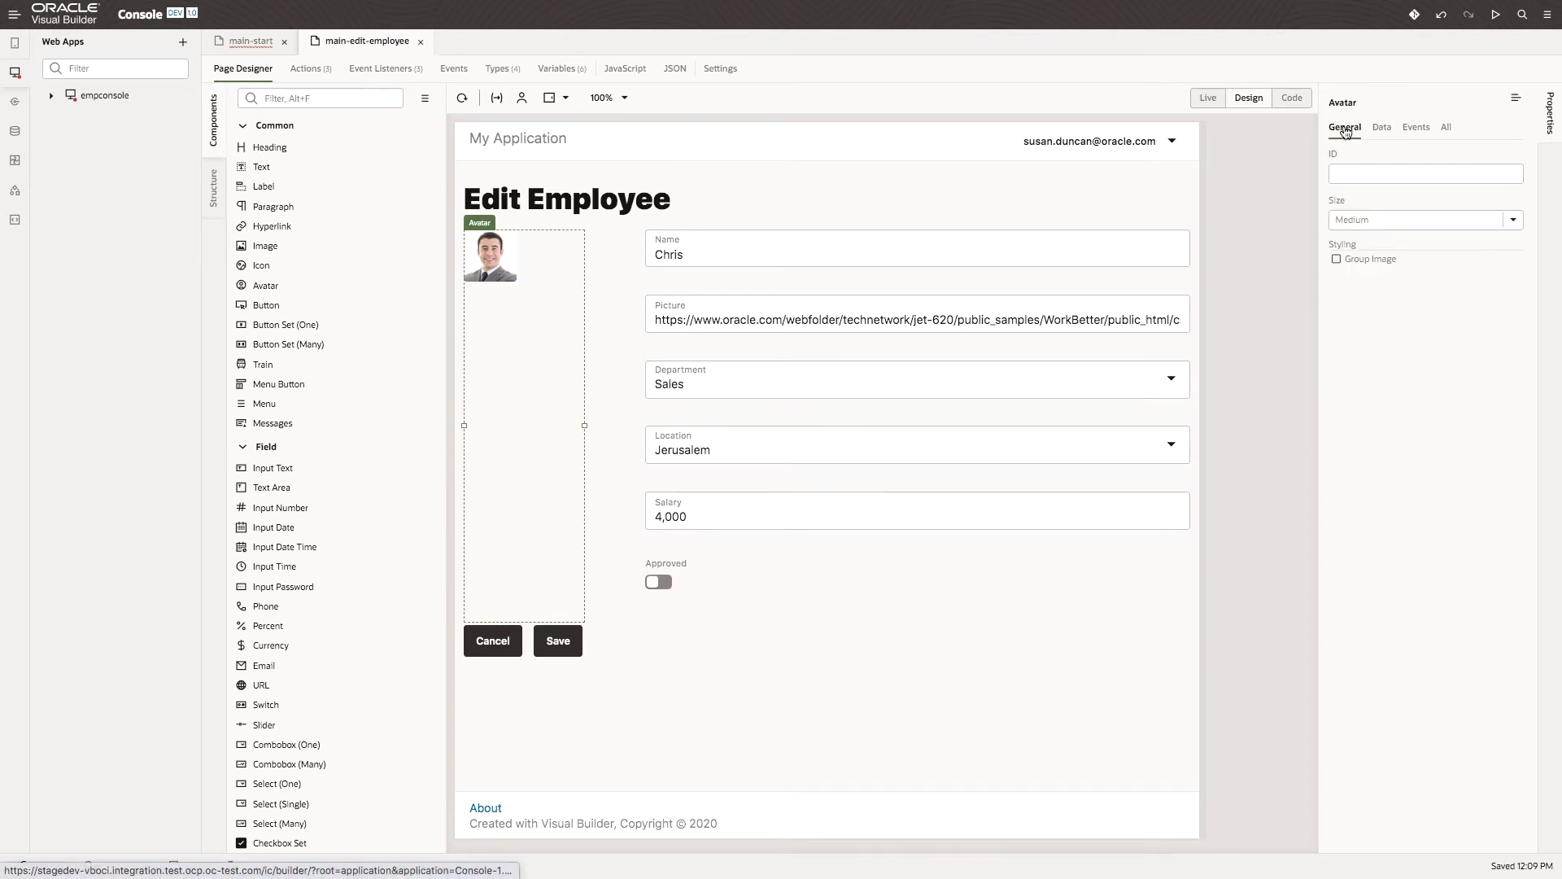
pyautogui.click(1397, 221)
pyautogui.click(1370, 358)
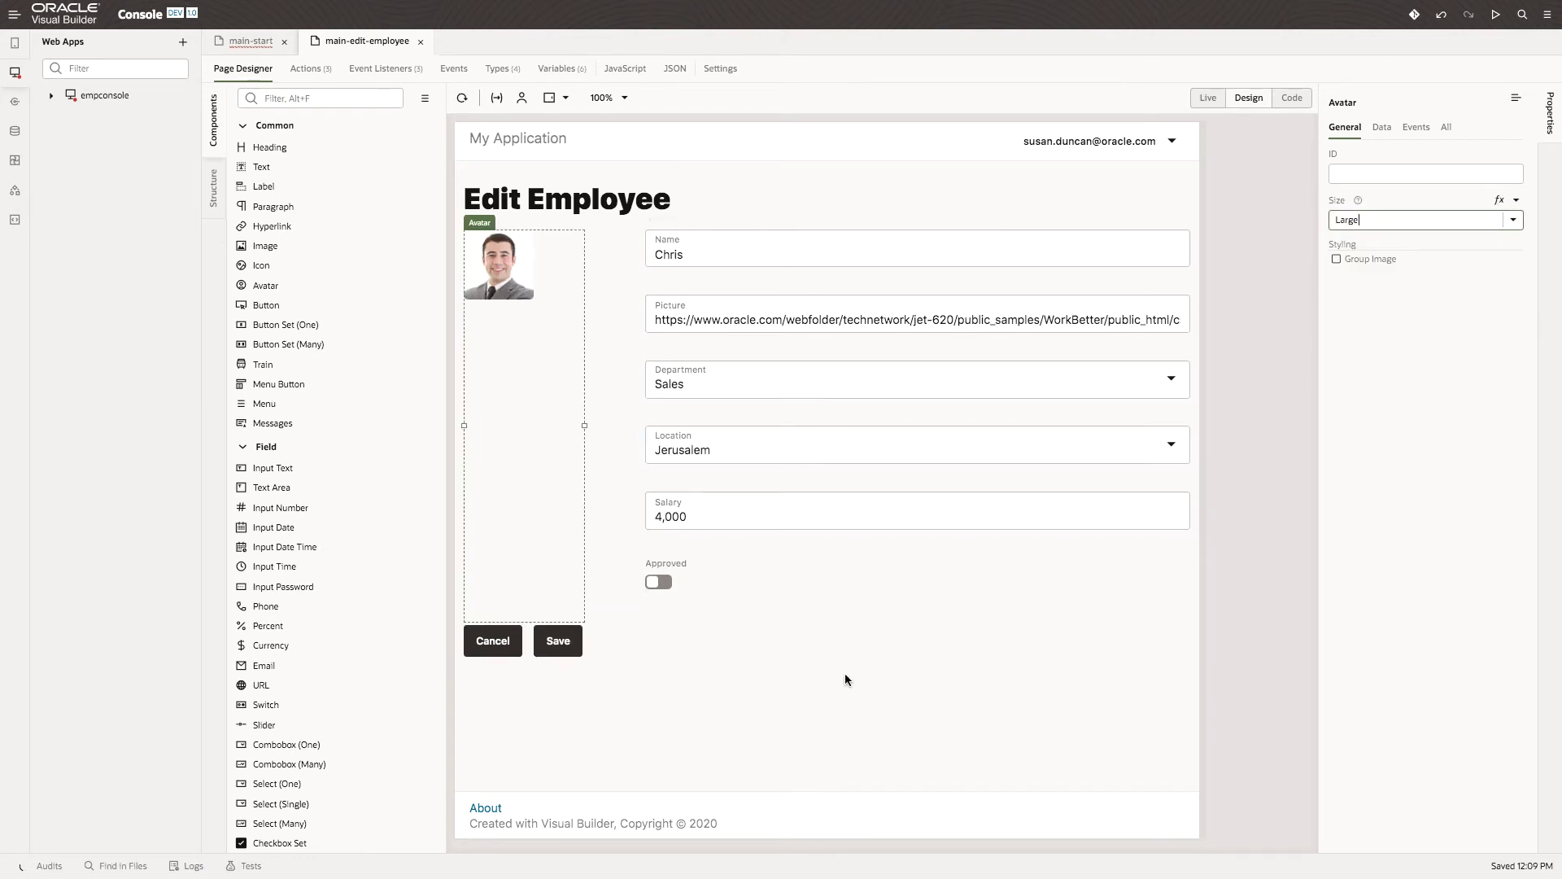
# Delete the Picture field from the edit form and set the form layout's maximum columns to 2.
pyautogui.click(763, 314)
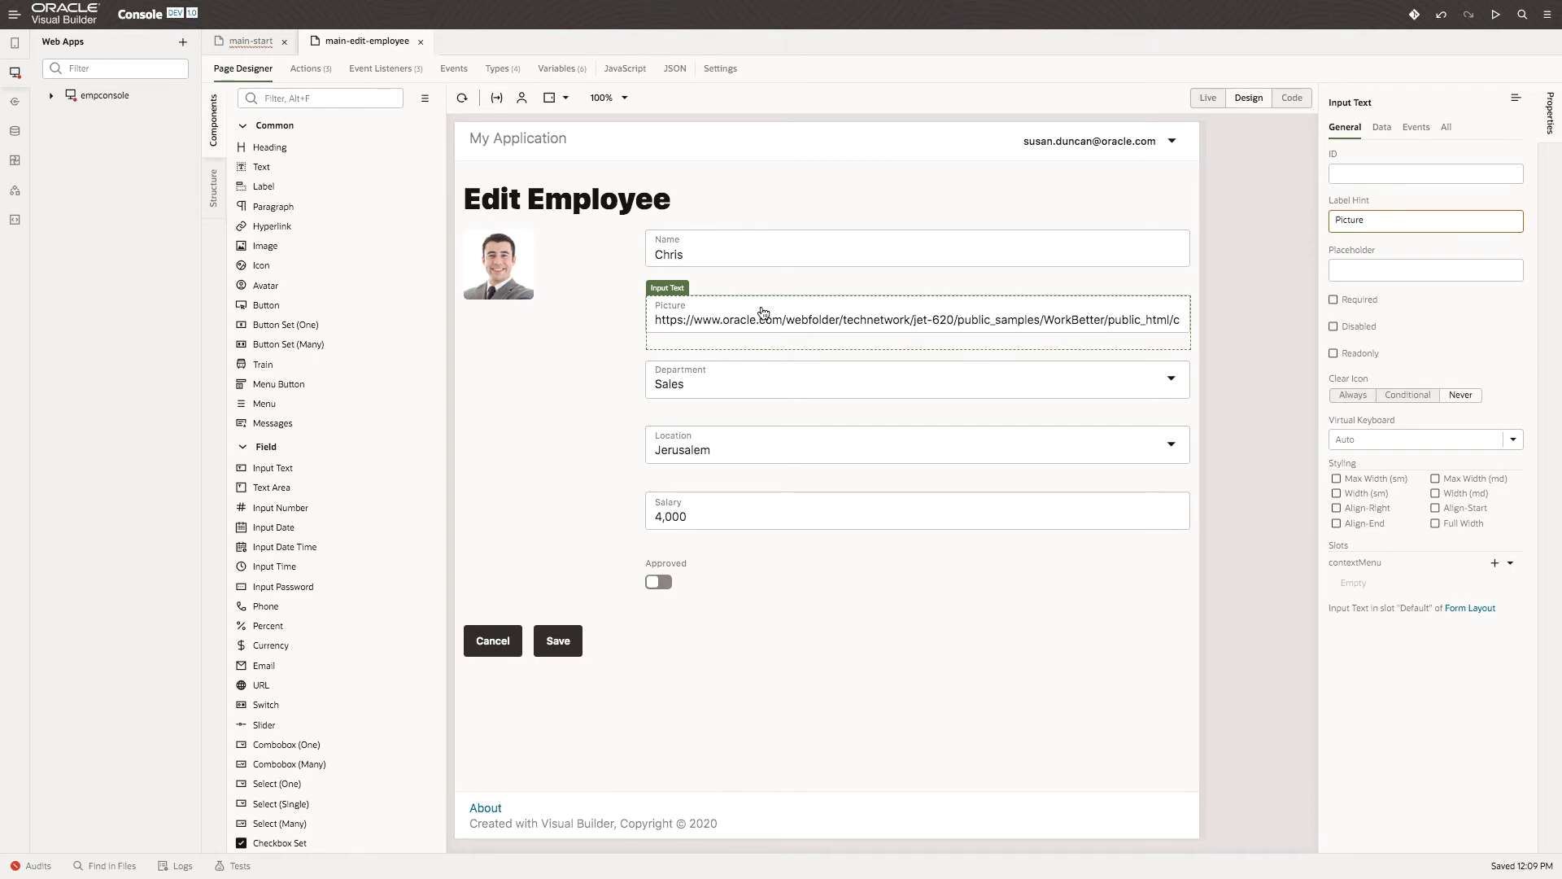
pyautogui.press('Delete')
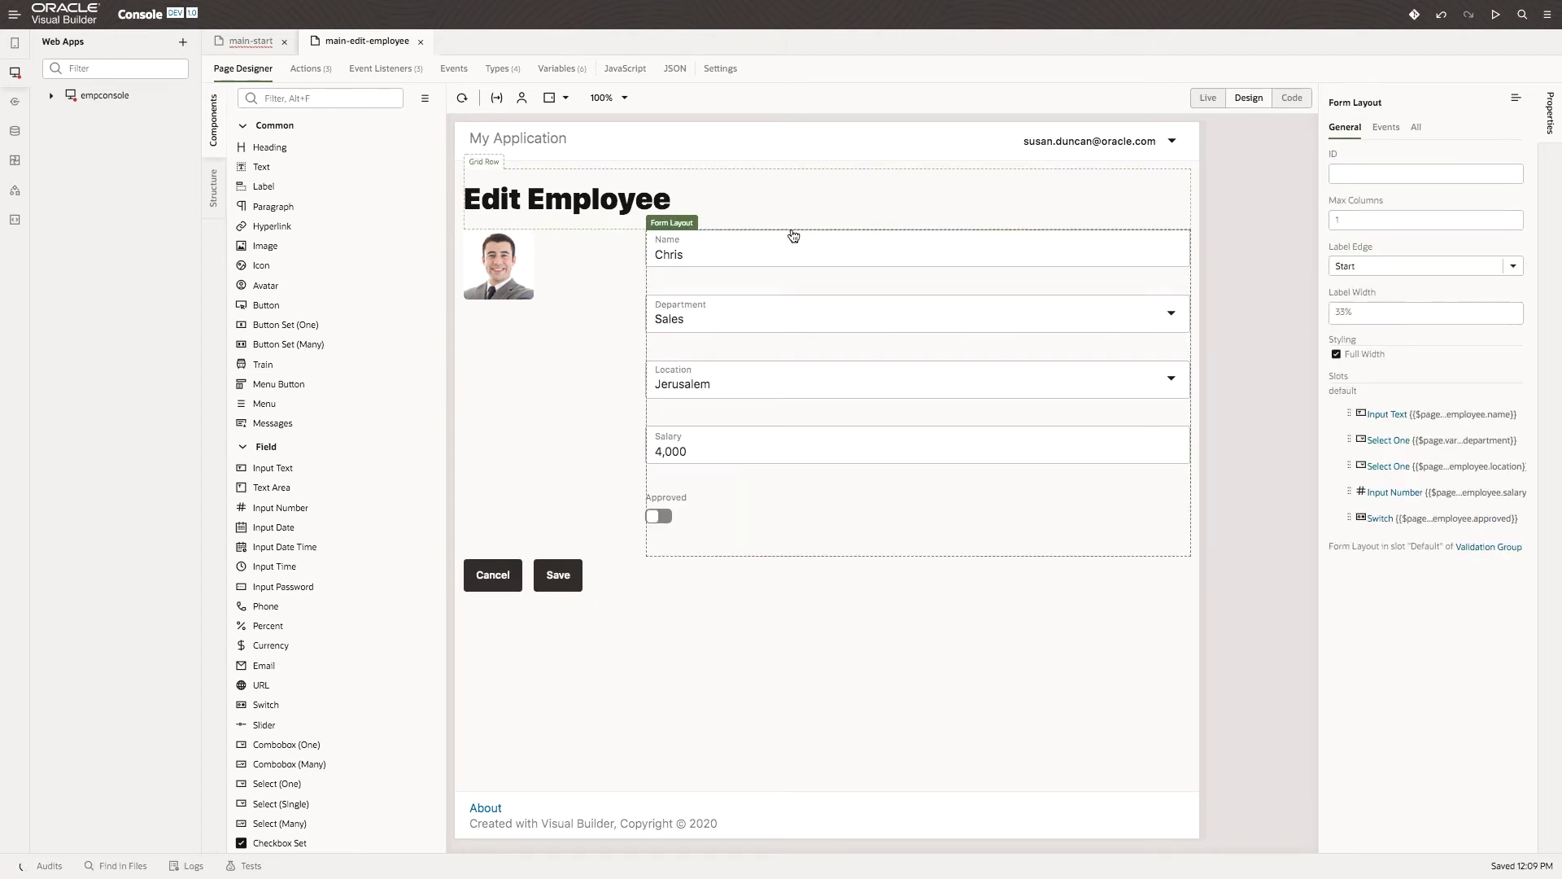
pyautogui.click(1351, 220)
pyautogui.press('BackSpace')
pyautogui.write('2')
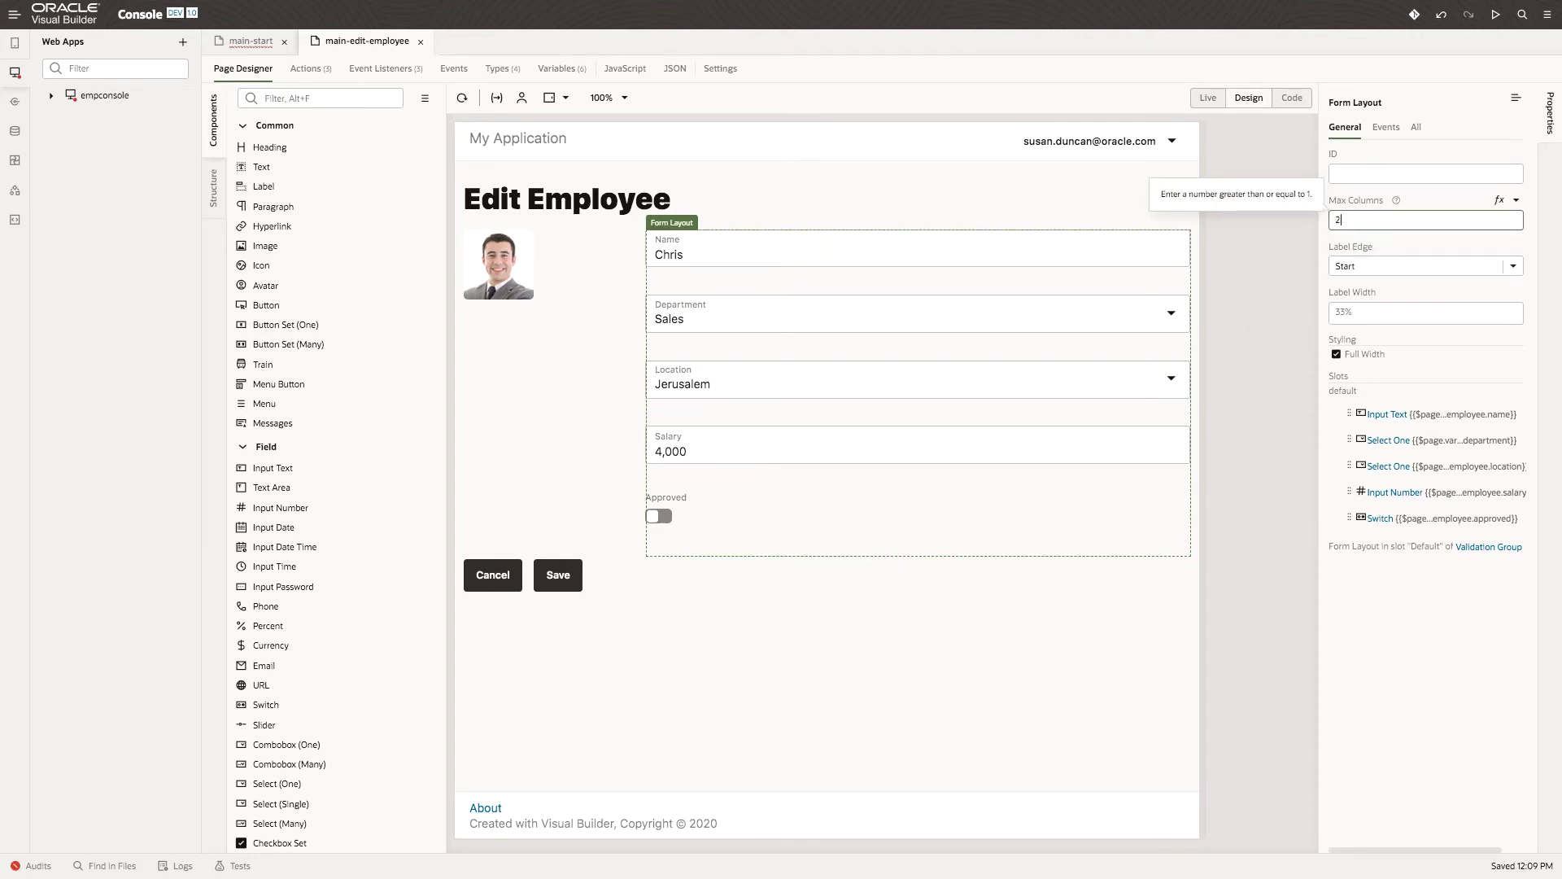
pyautogui.press('Tab')
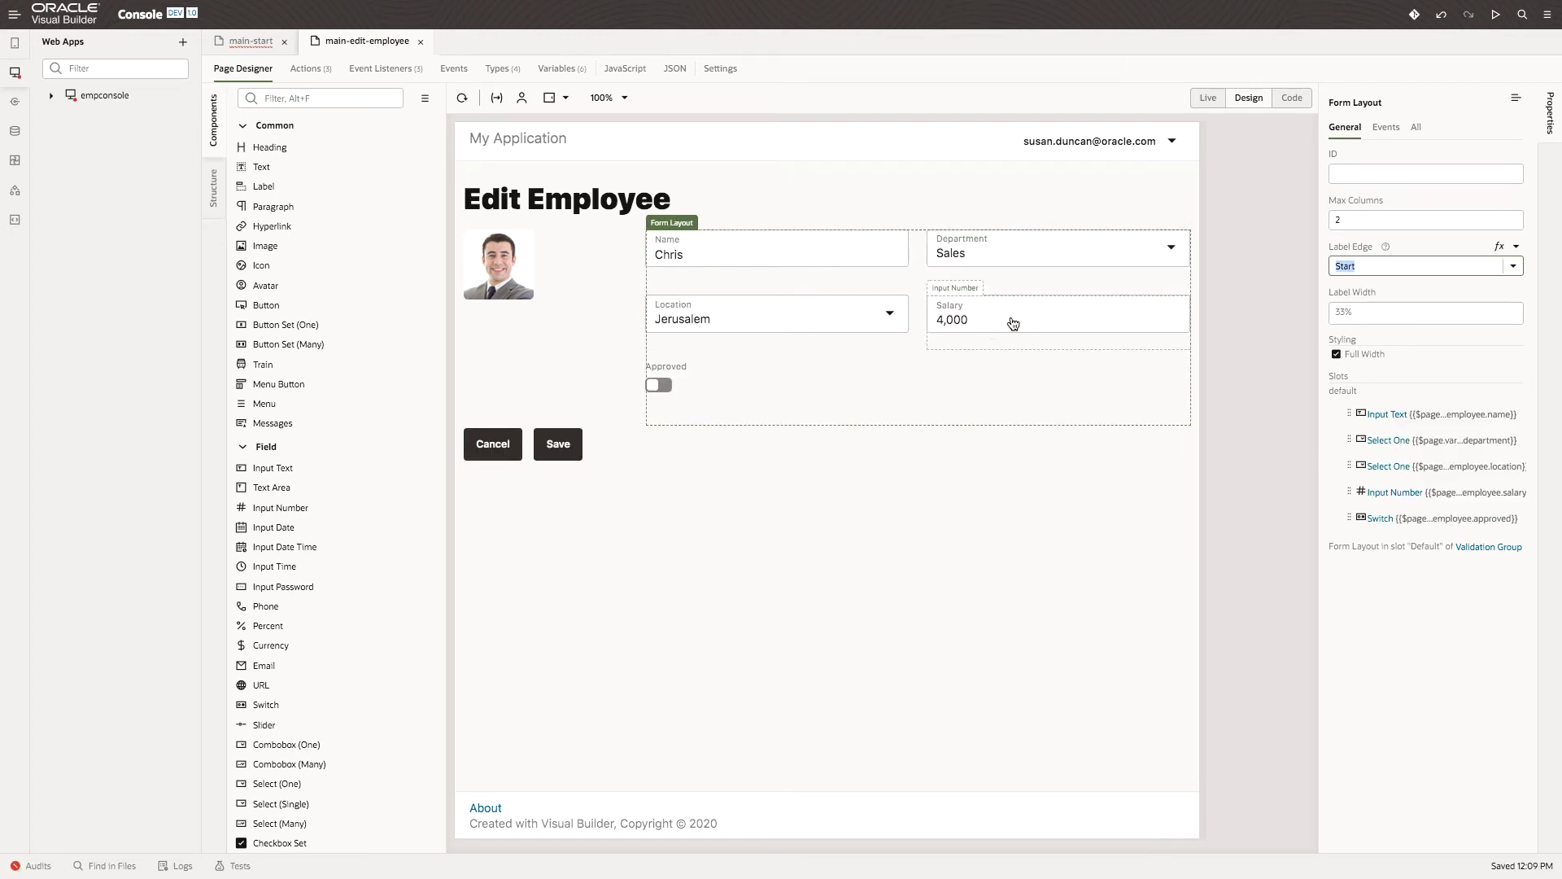
# Set the step of the Salary number field to 100.
pyautogui.click(1044, 323)
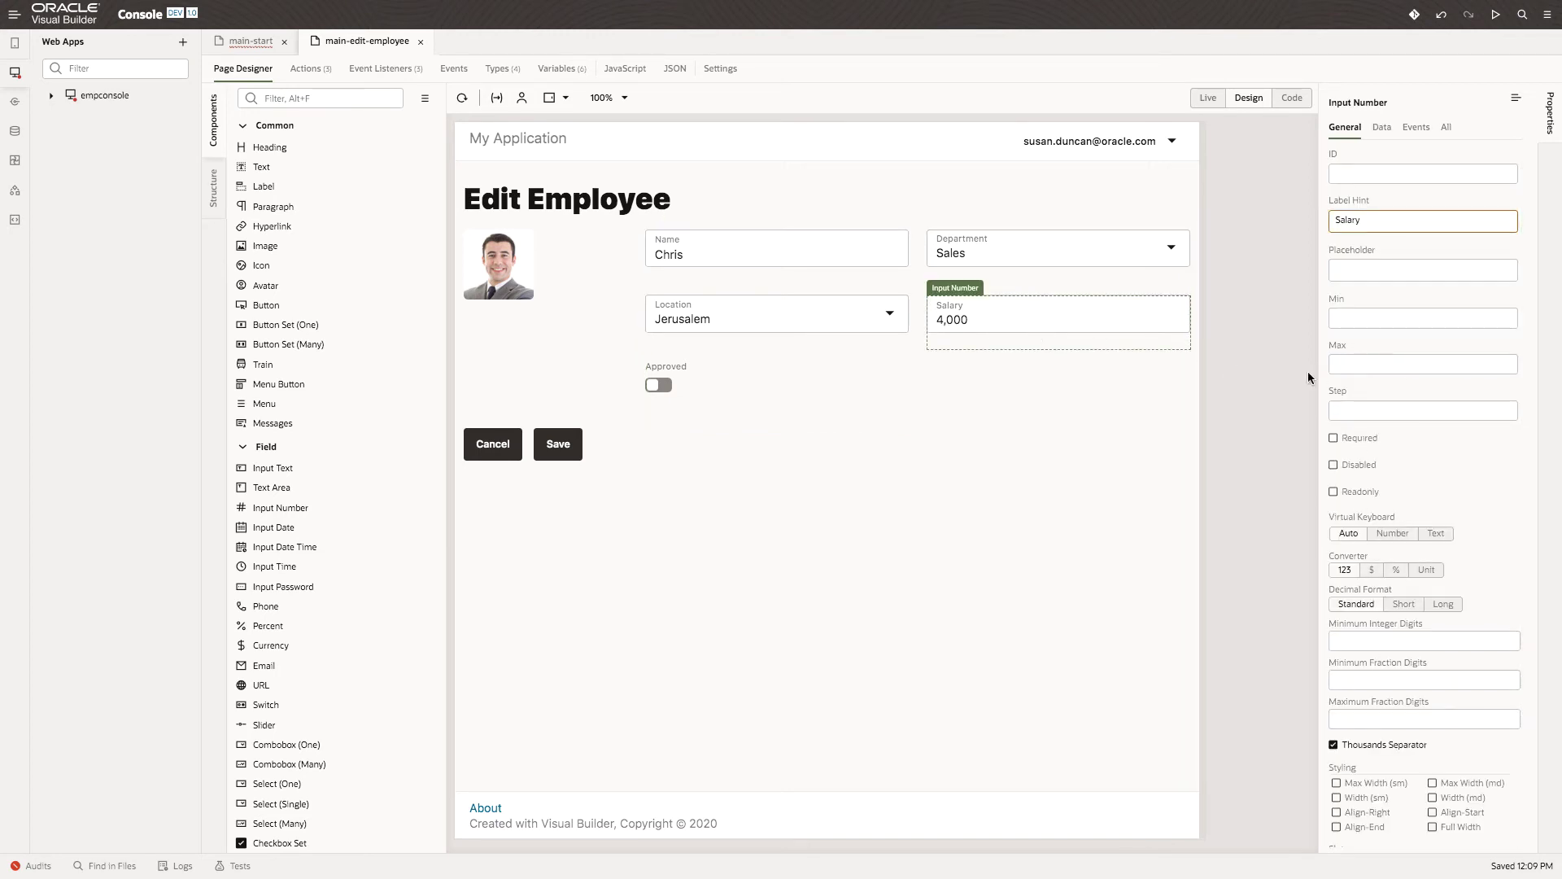
pyautogui.click(1366, 409)
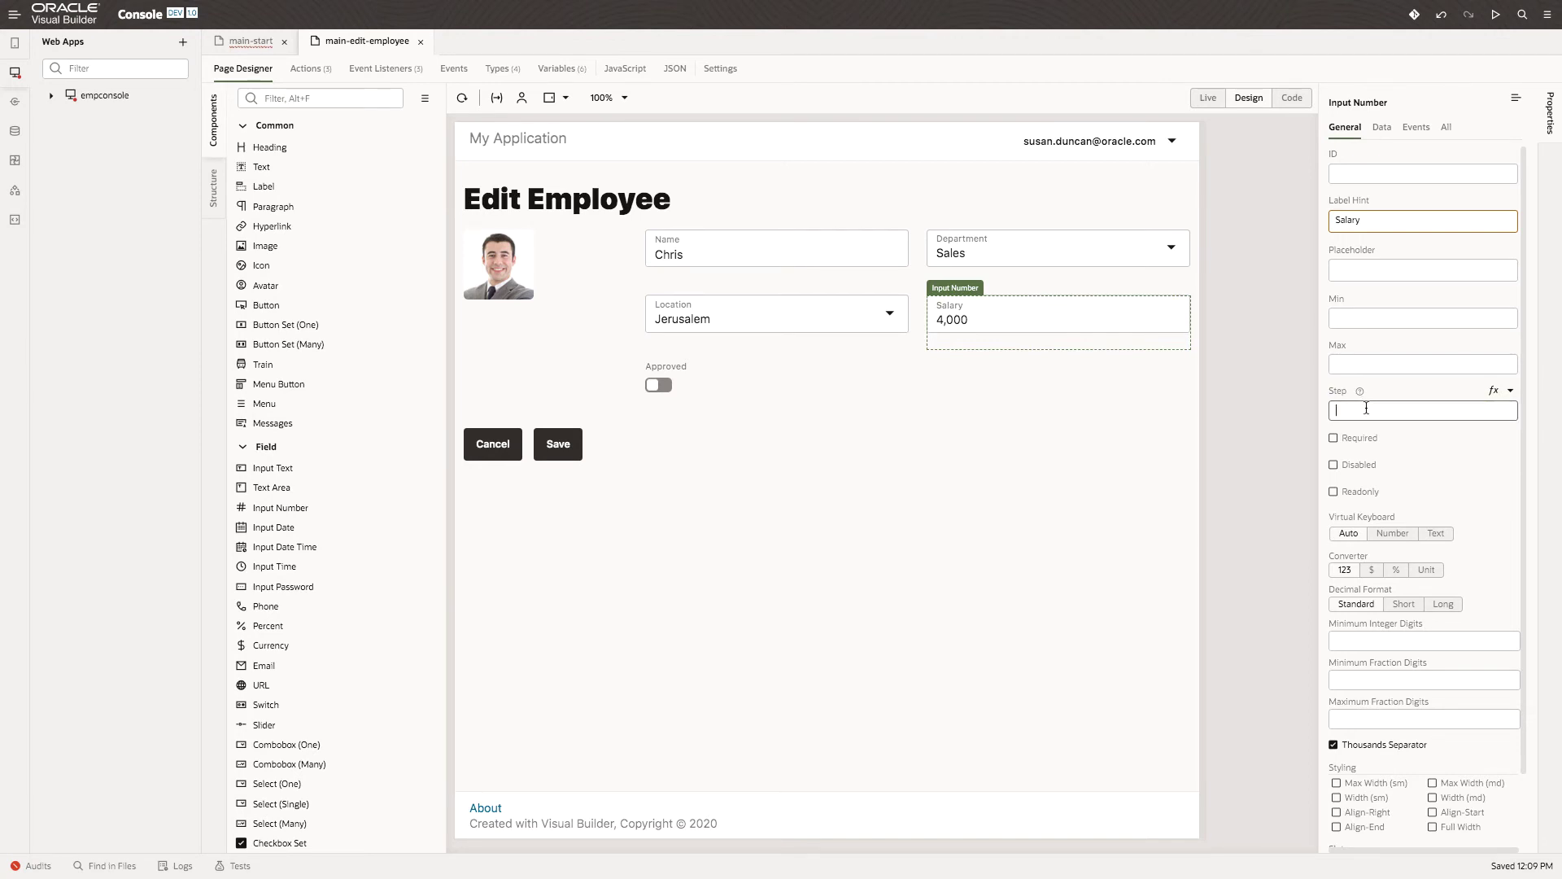
pyautogui.write('100')
pyautogui.press('Tab')
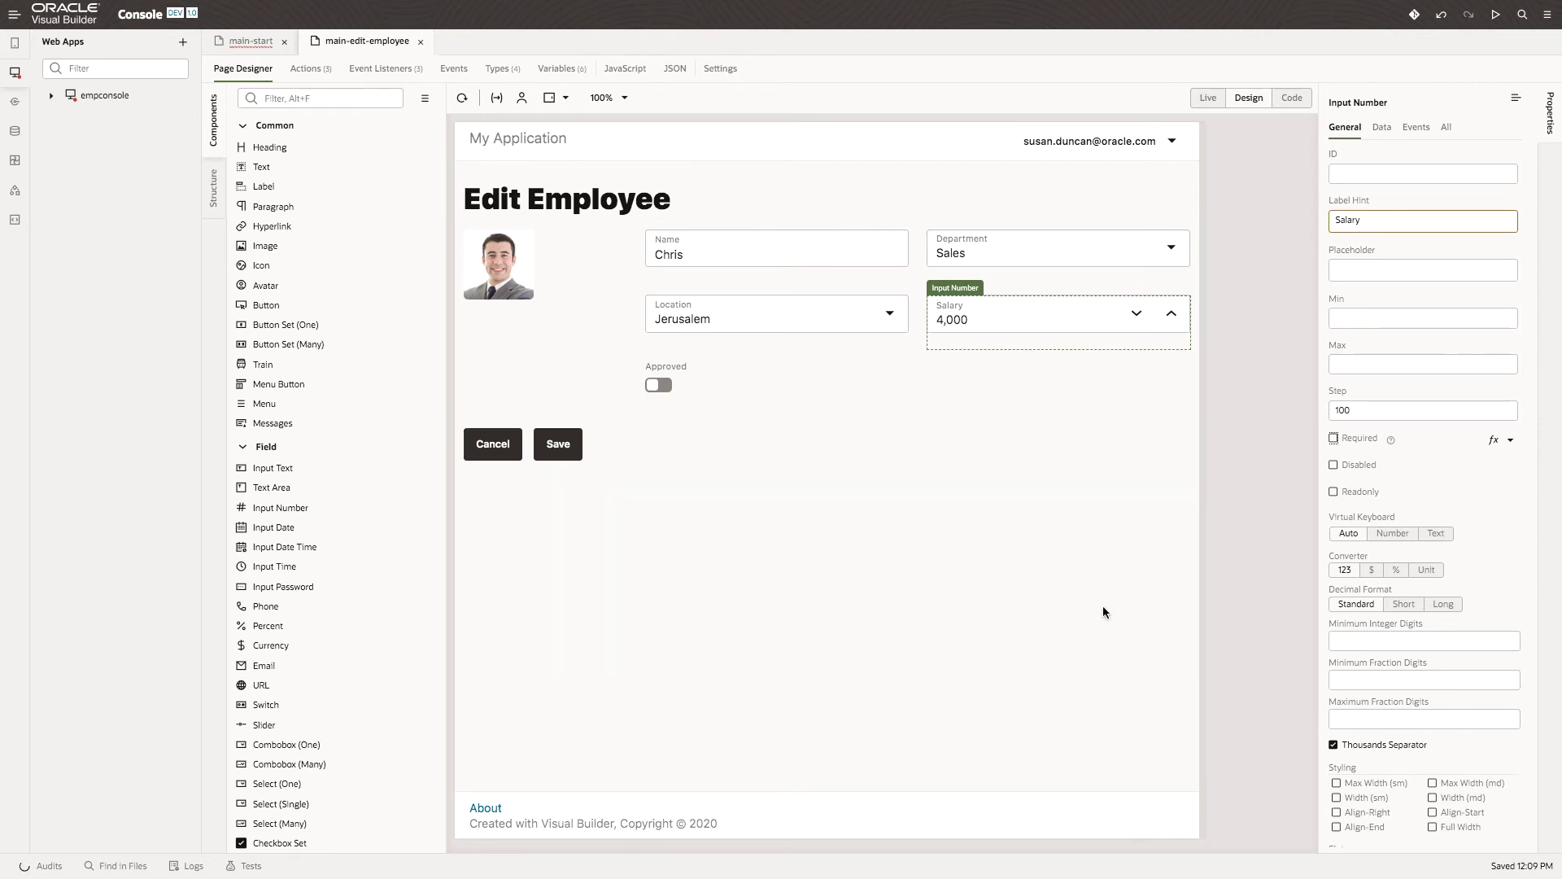
# In live mode, change the employee's location to New York and save the record.
pyautogui.click(738, 323)
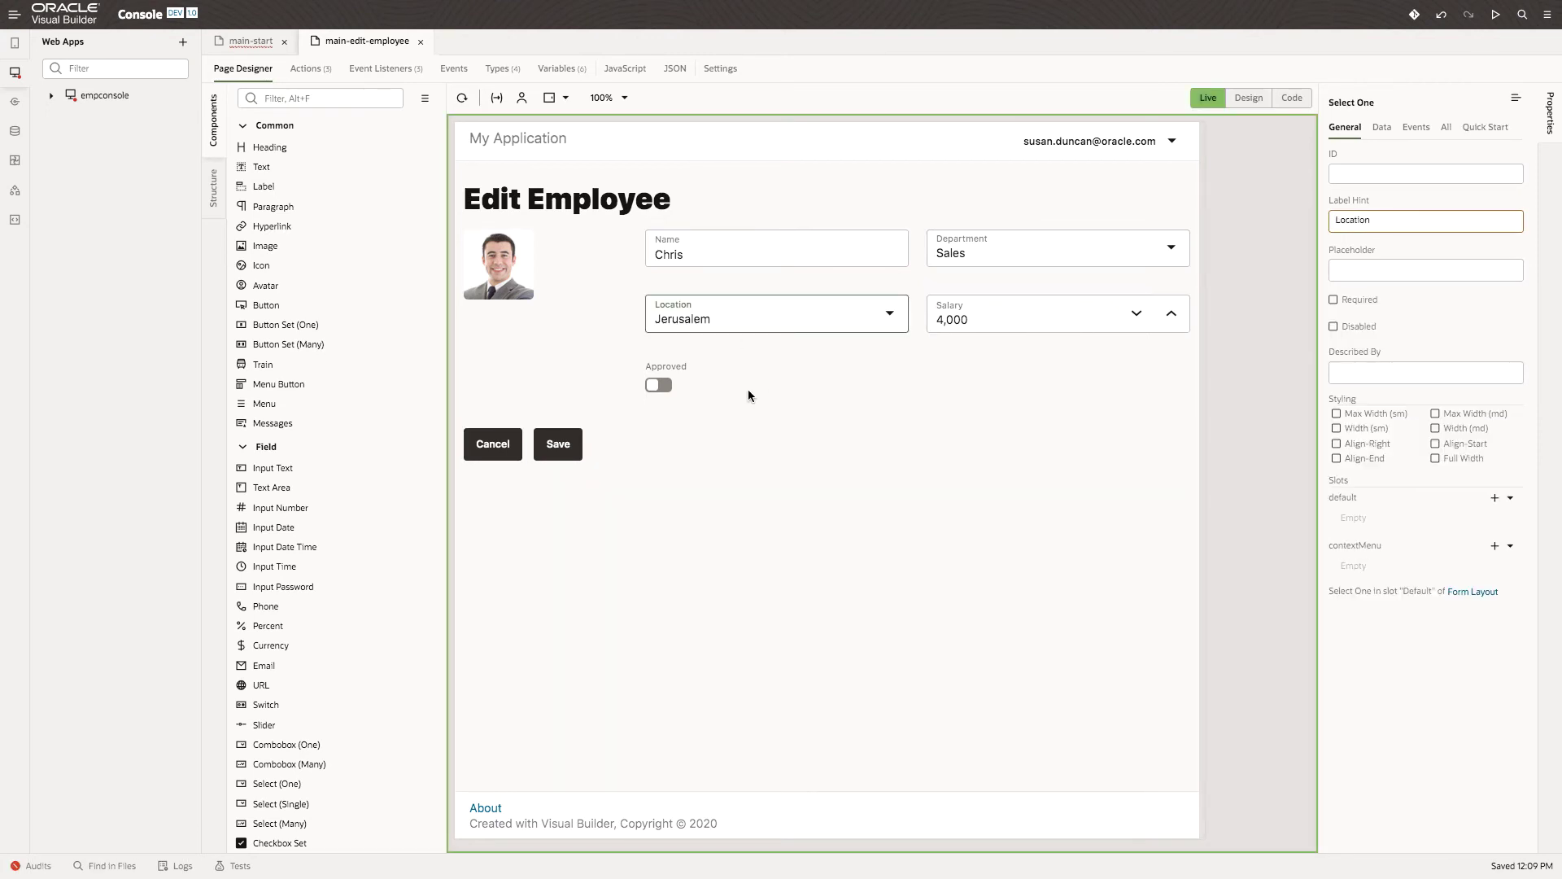
pyautogui.click(888, 316)
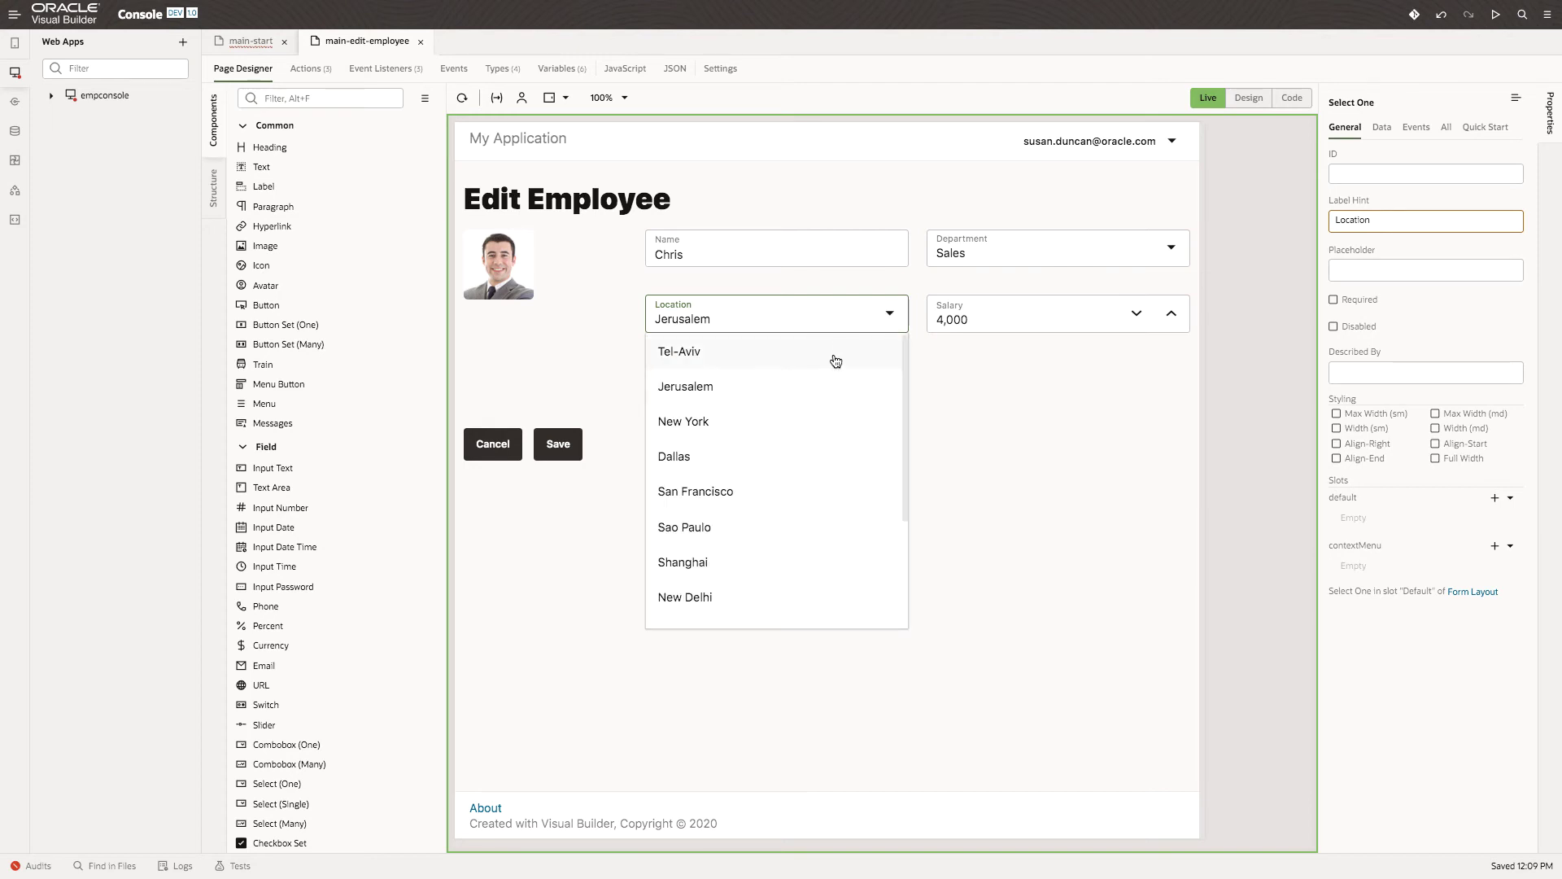
pyautogui.click(808, 423)
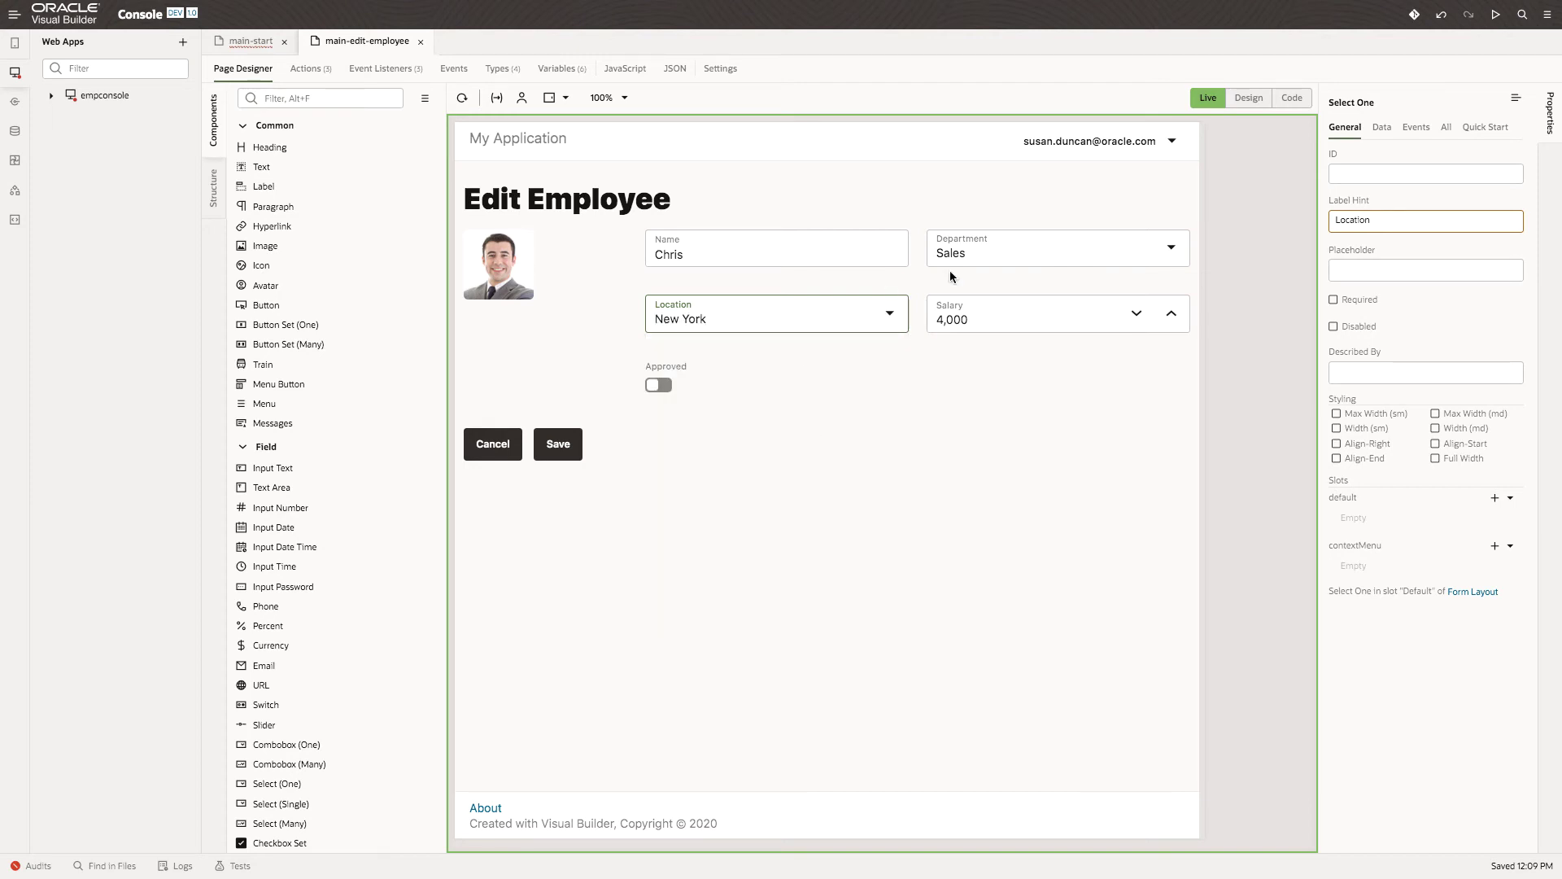
pyautogui.click(559, 447)
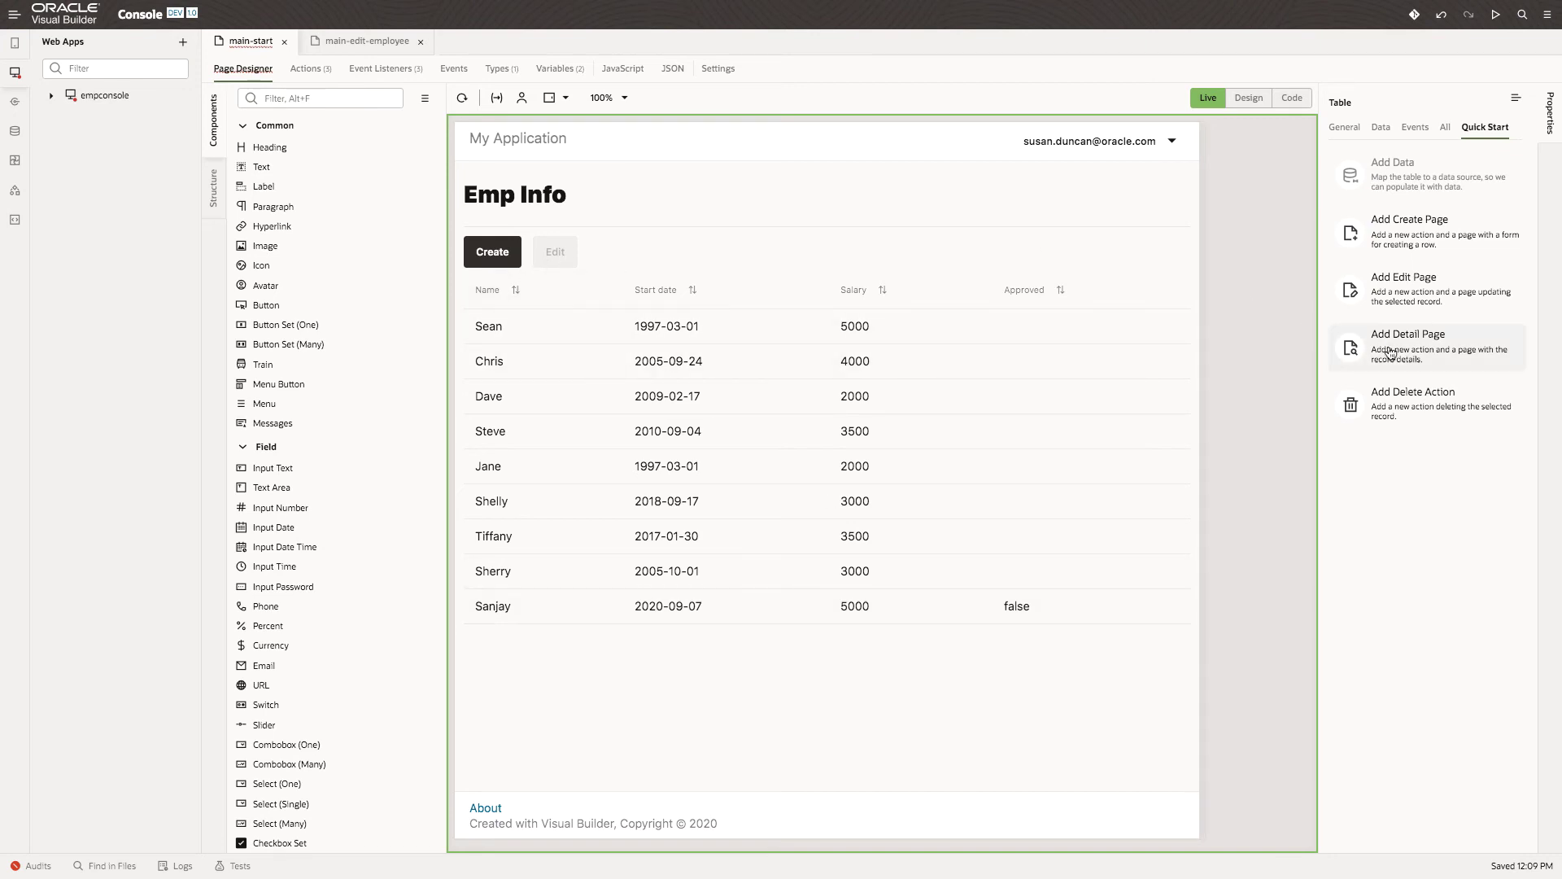
# Add a delete action to the employee table using the Employee business object, and return to the table's general properties.
pyautogui.click(1400, 410)
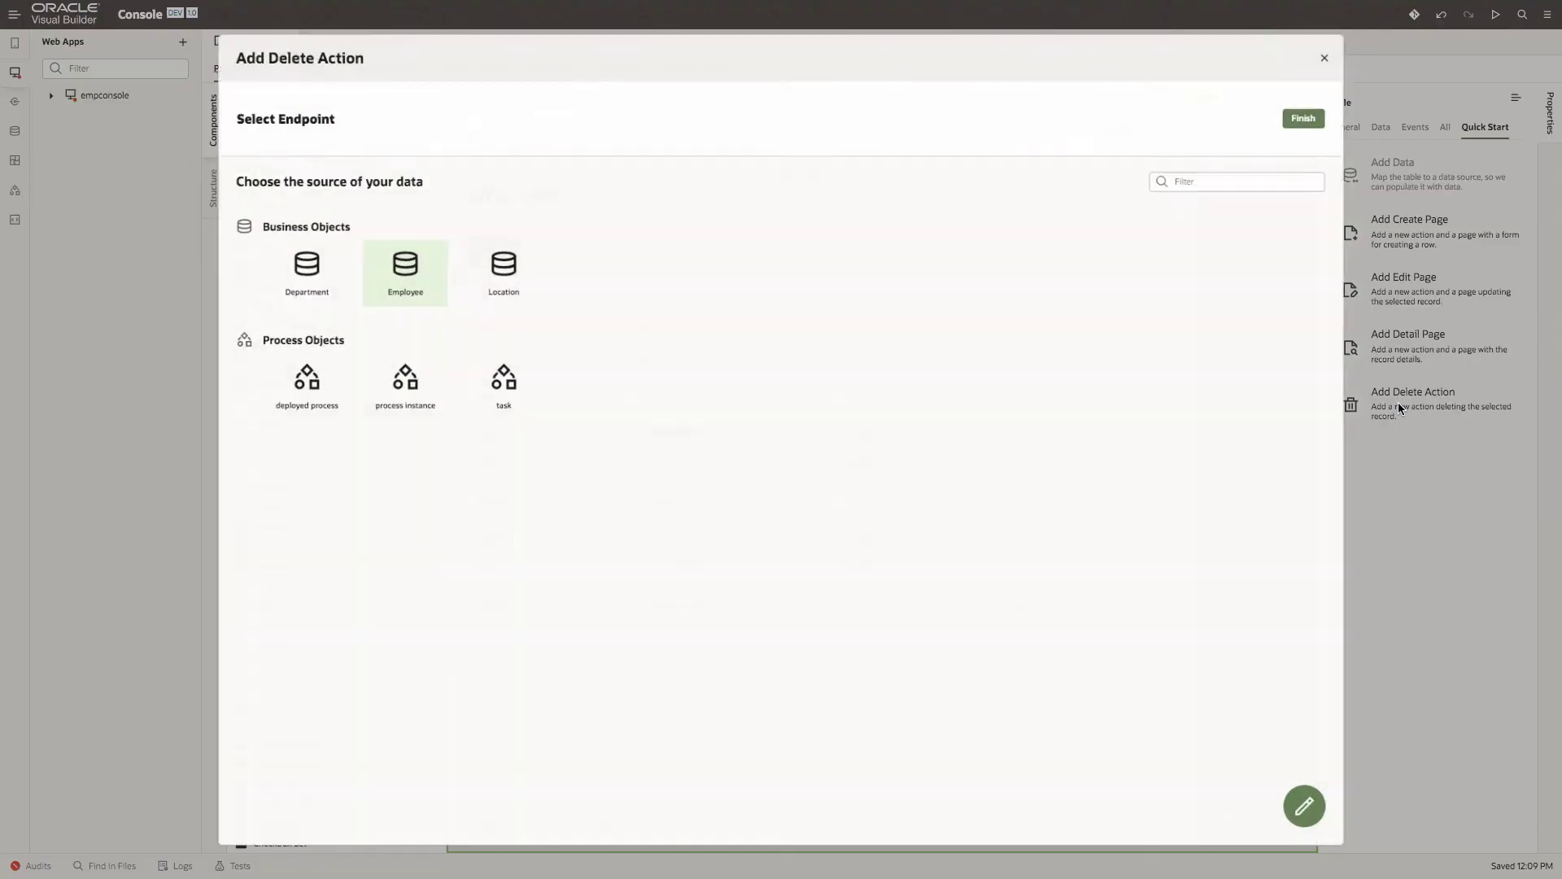
pyautogui.click(1324, 103)
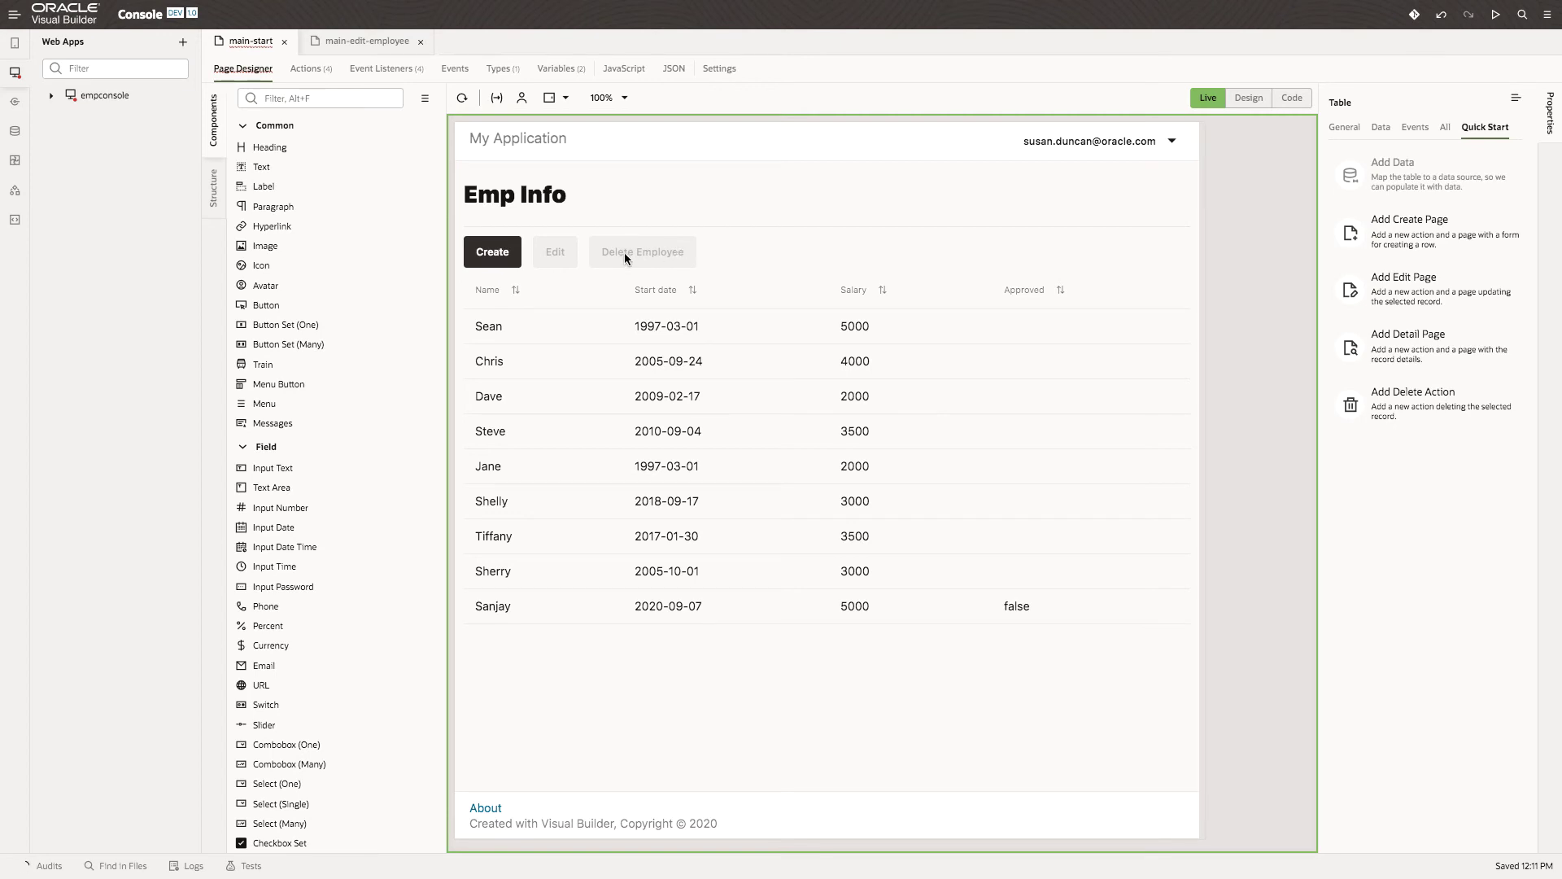
pyautogui.click(1339, 130)
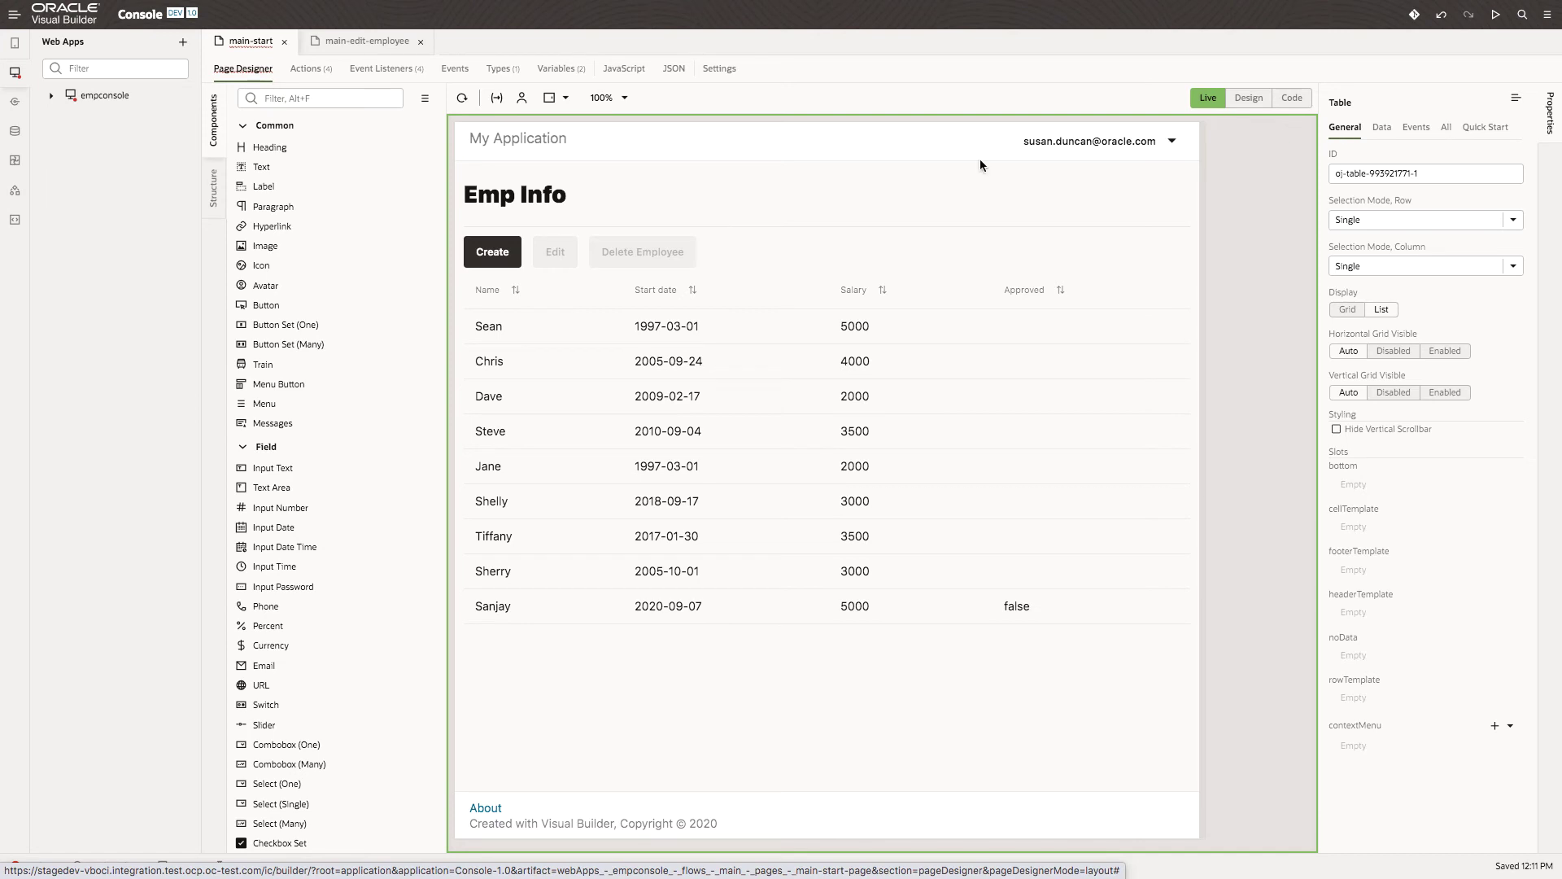
# Return to design mode and shorten the Delete Employee button's text to "Delete".
pyautogui.click(1249, 99)
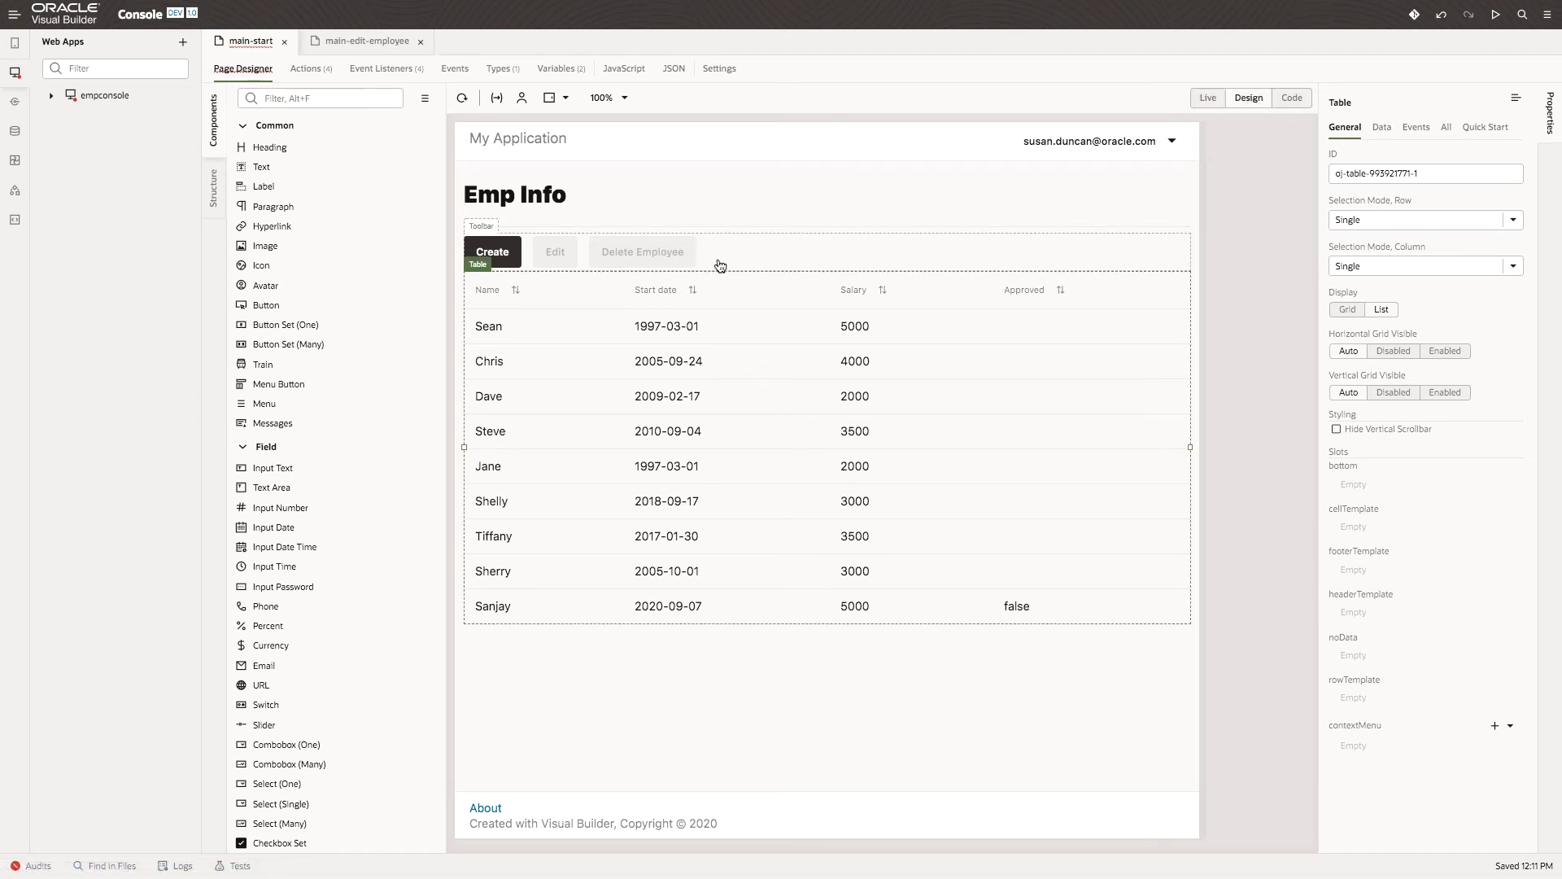
pyautogui.click(646, 262)
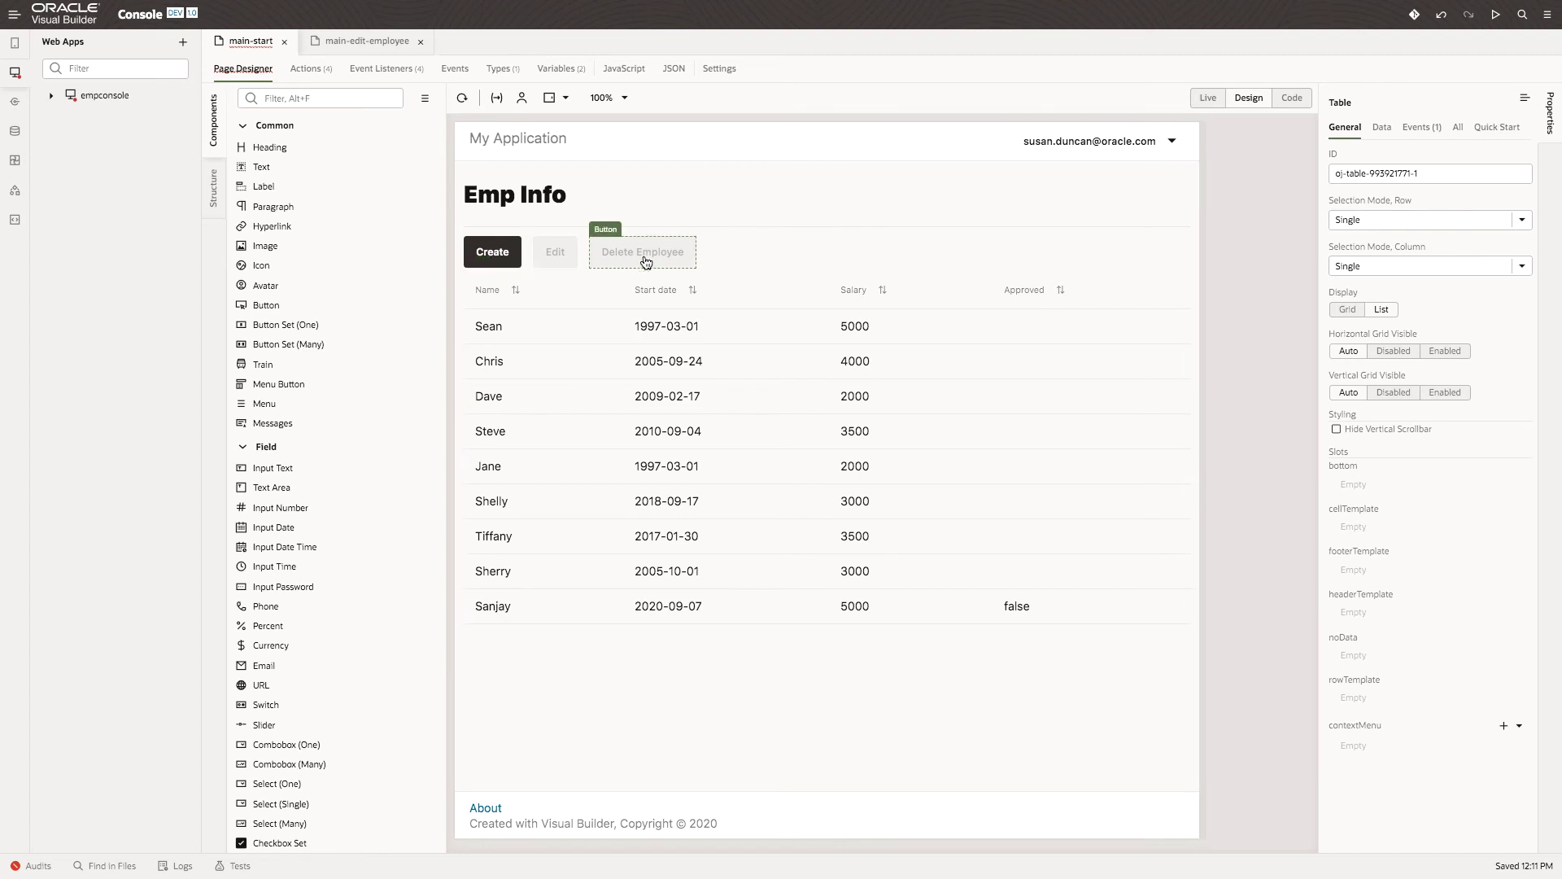
pyautogui.click(1420, 220)
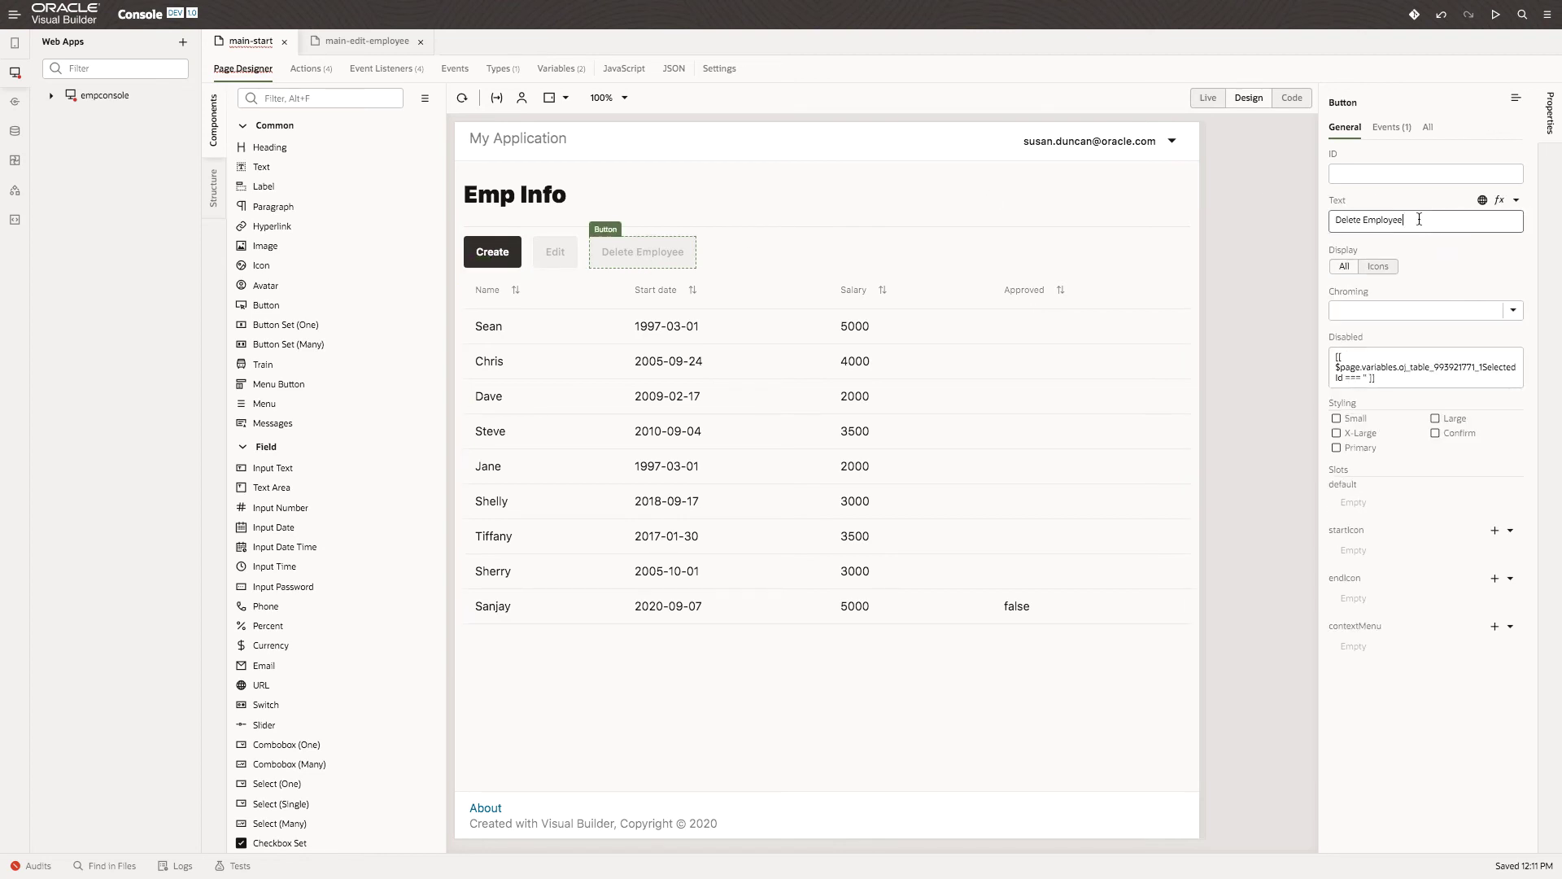
pyautogui.press('BackSpace')
pyautogui.press('BackSpace')
pyautogui.press('BackSpace')
pyautogui.press('BackSpace')
pyautogui.press('BackSpace')
pyautogui.press('BackSpace')
pyautogui.press('BackSpace')
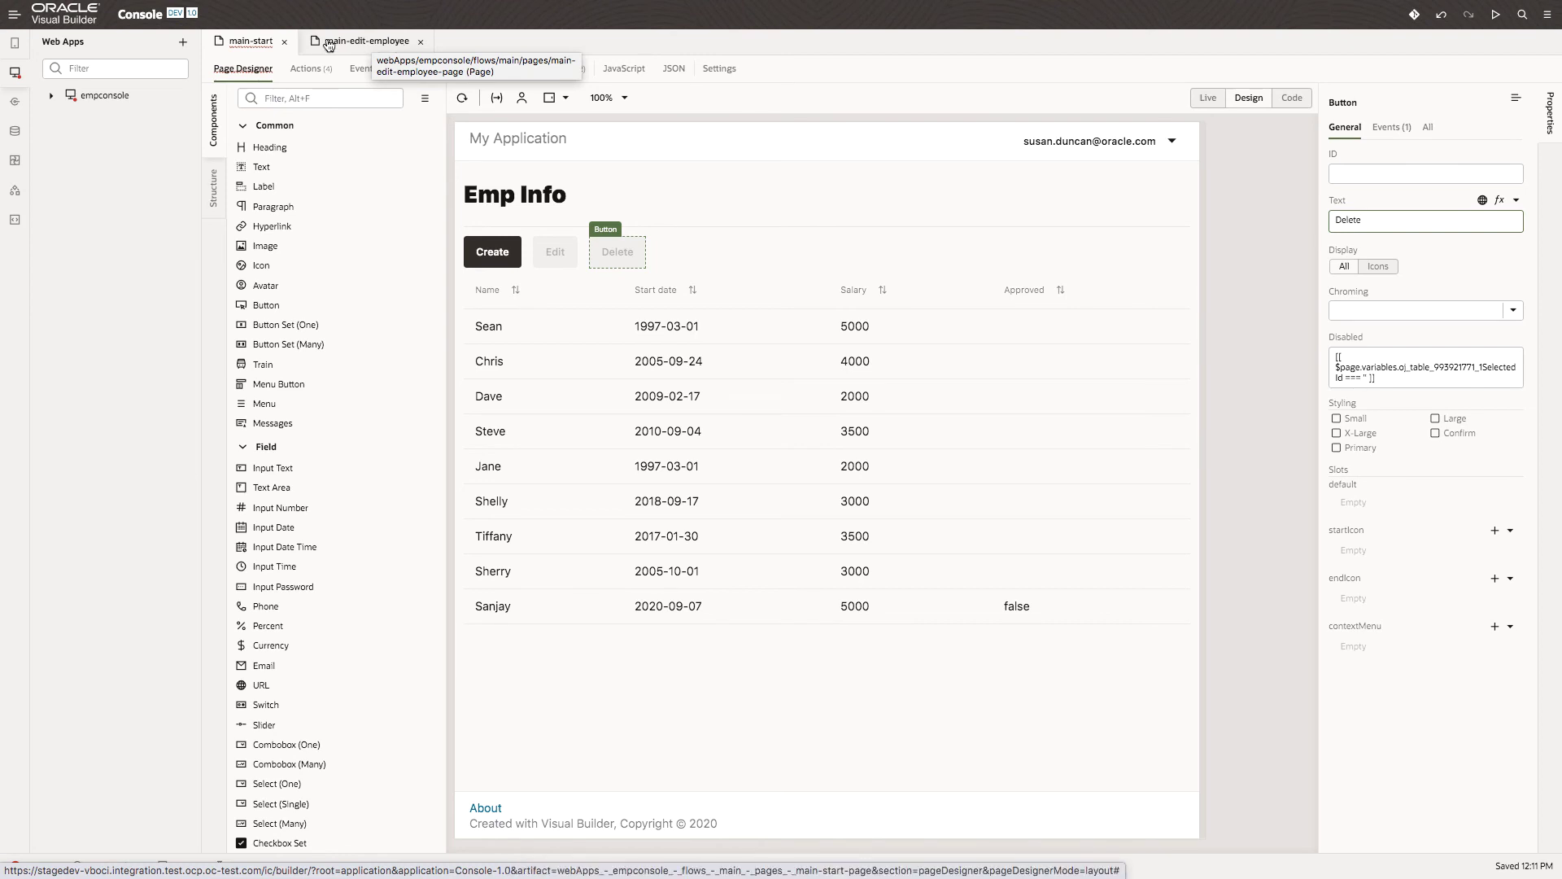
# Open the main-create-employee page from the empconsole main flow and hide the web apps navigator.
pyautogui.click(50, 98)
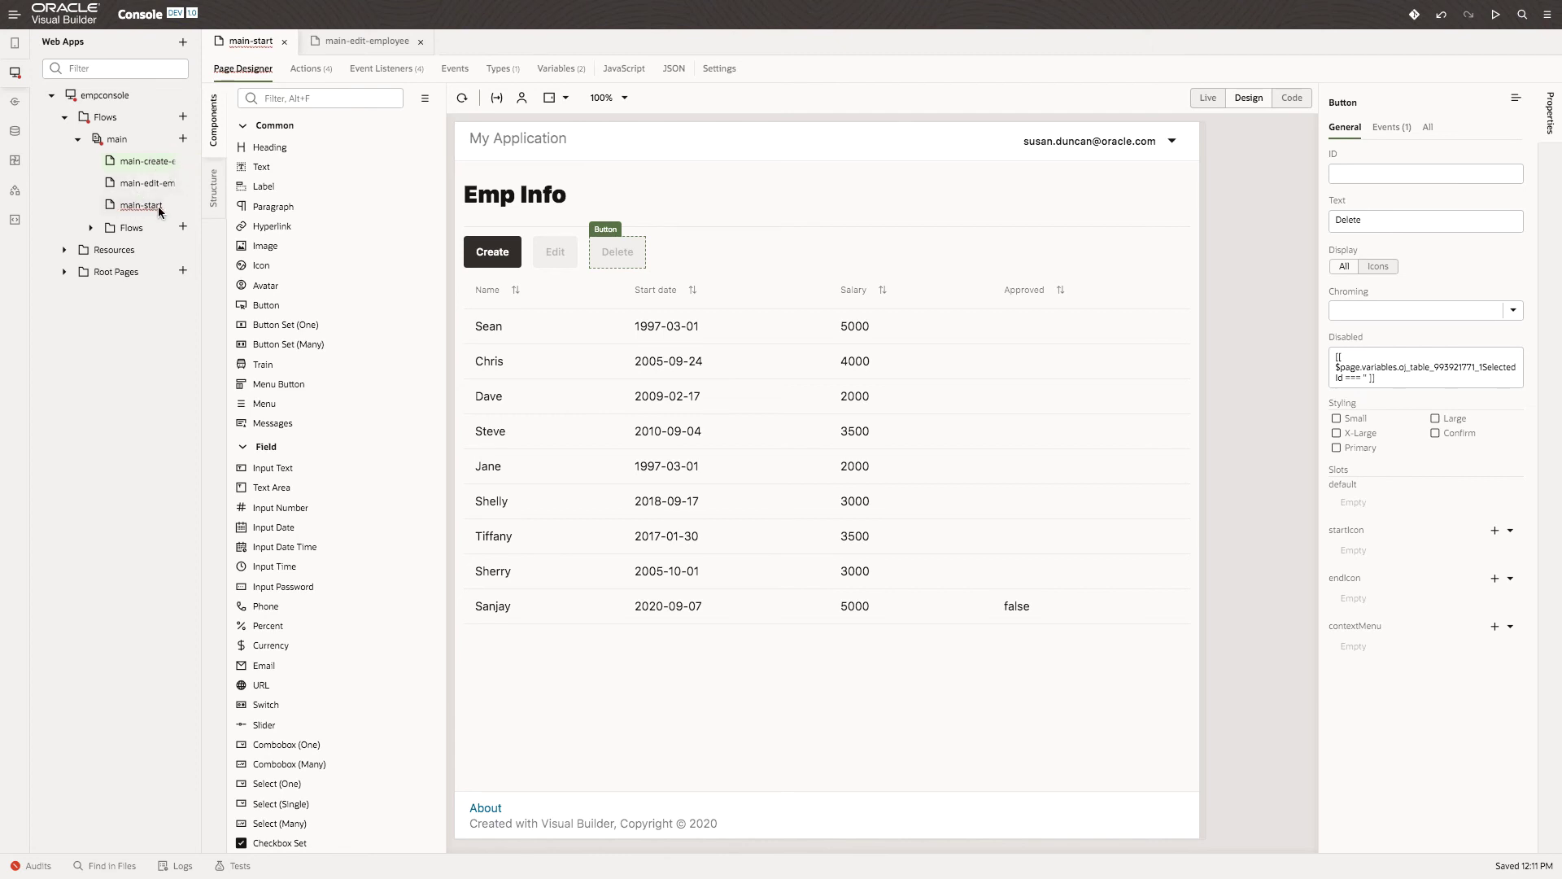
pyautogui.click(149, 162)
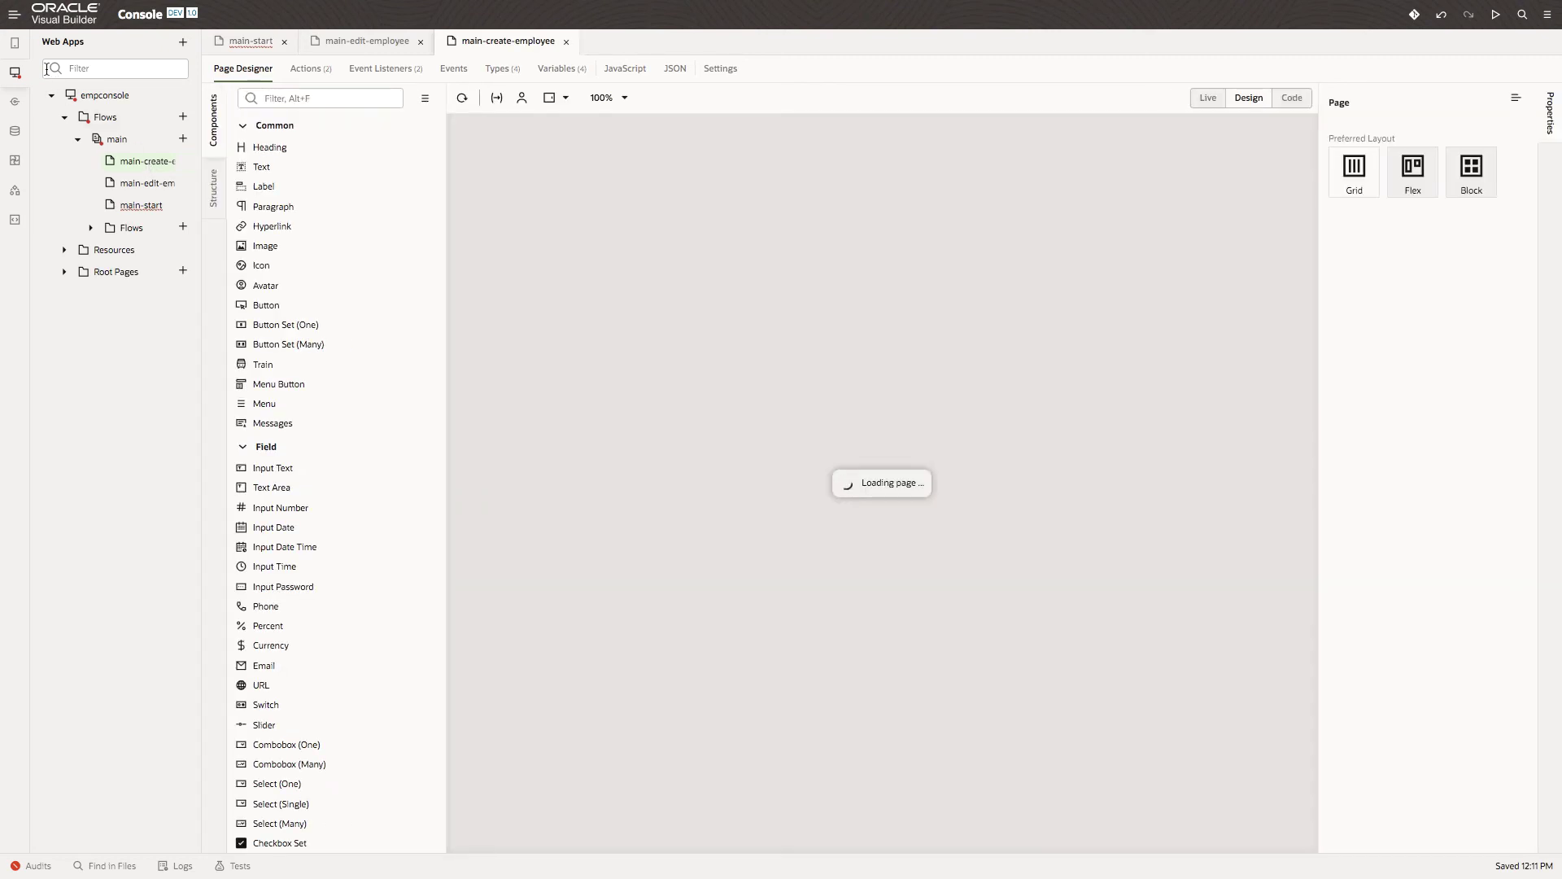
pyautogui.click(15, 73)
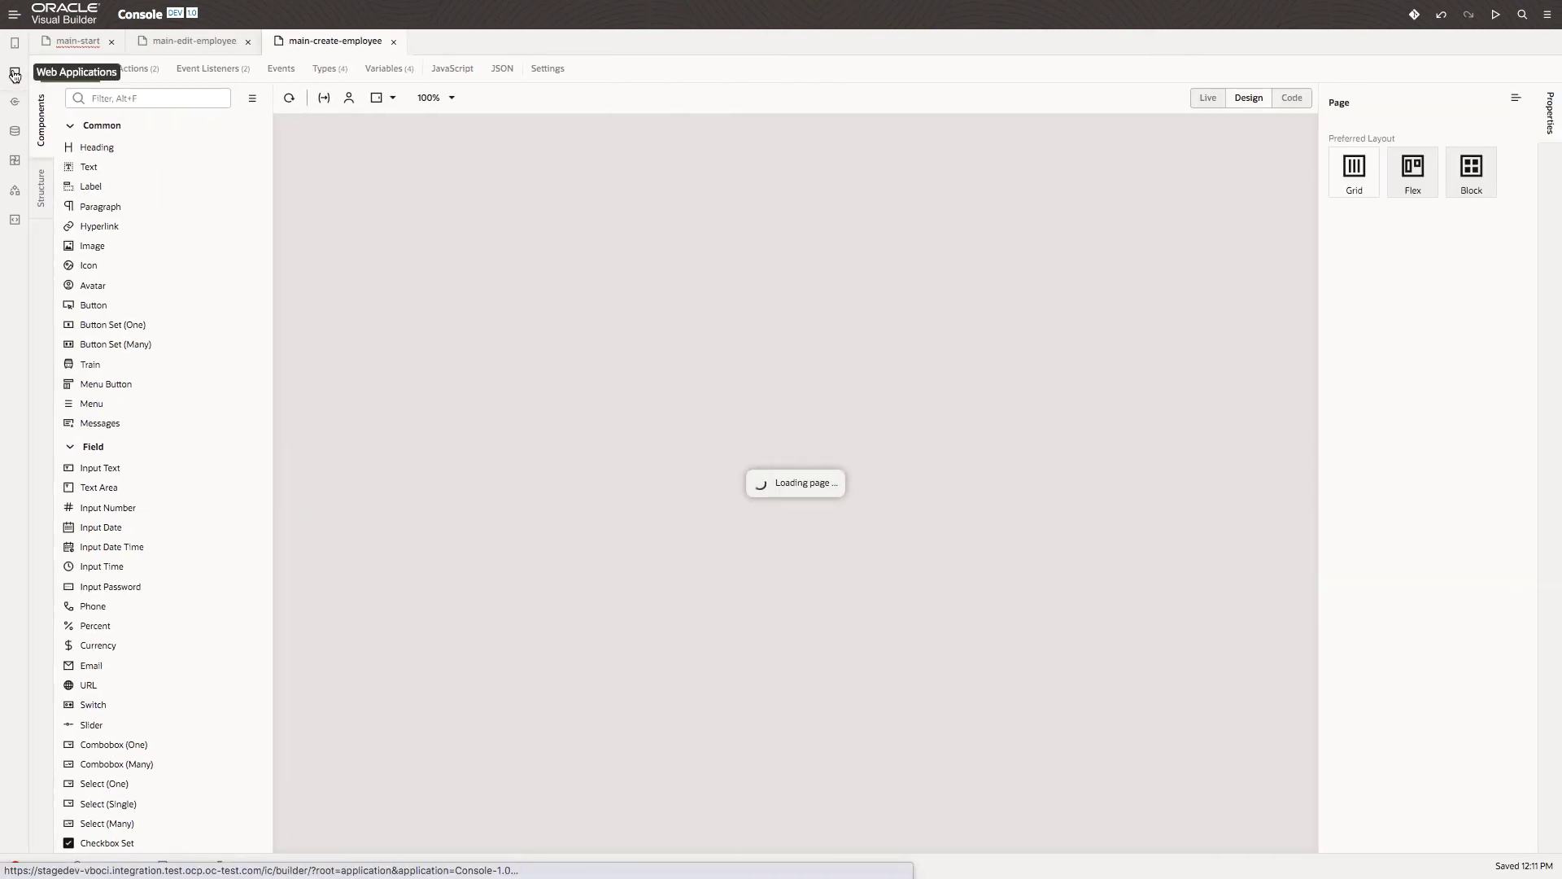
pyautogui.click(15, 75)
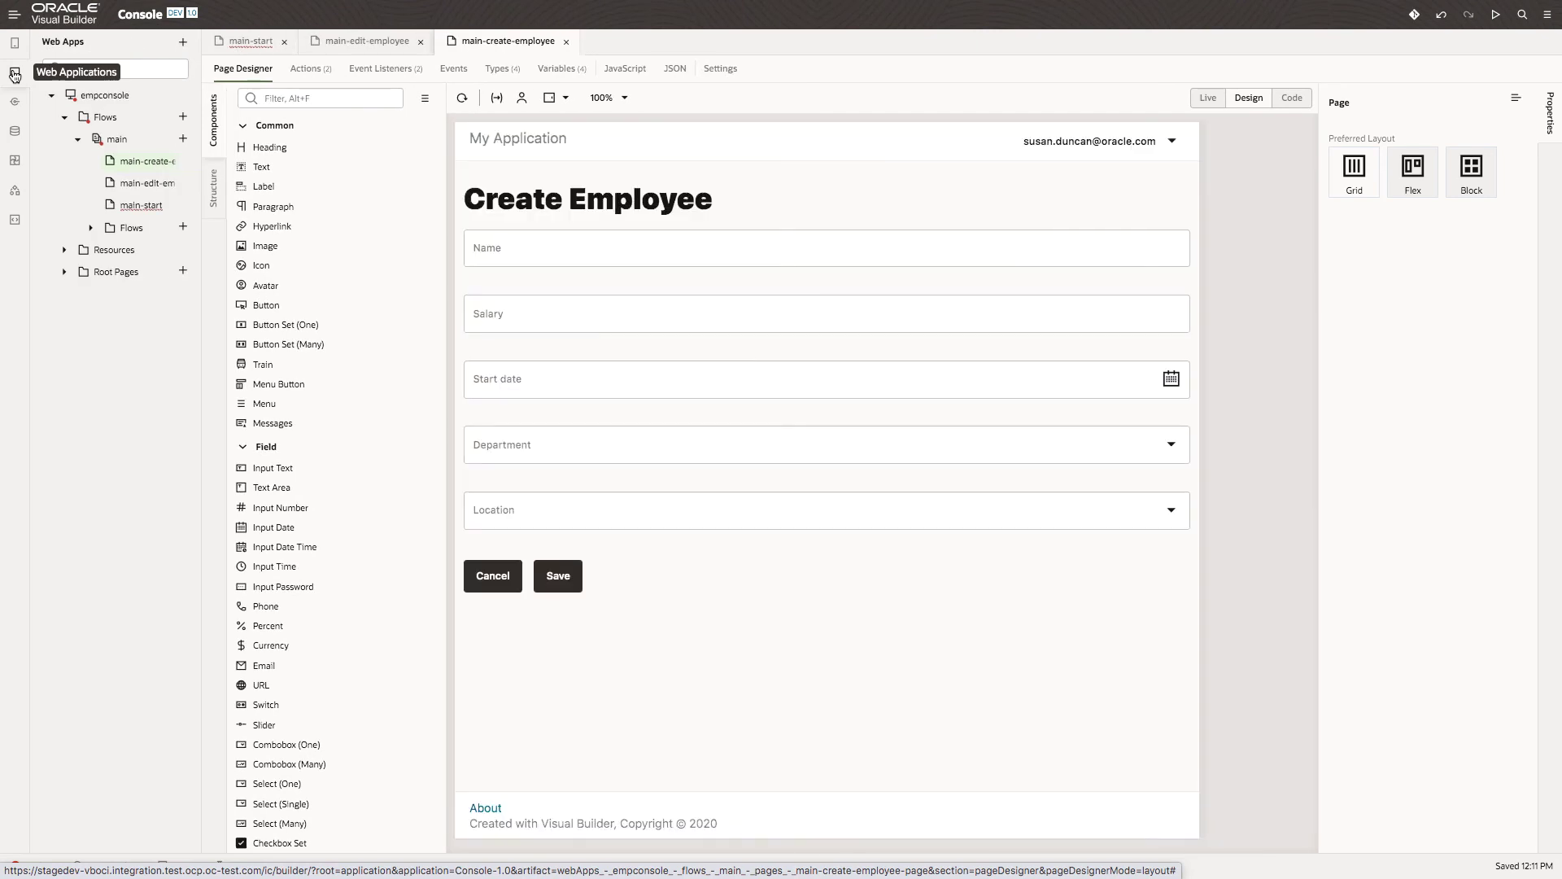
pyautogui.click(14, 74)
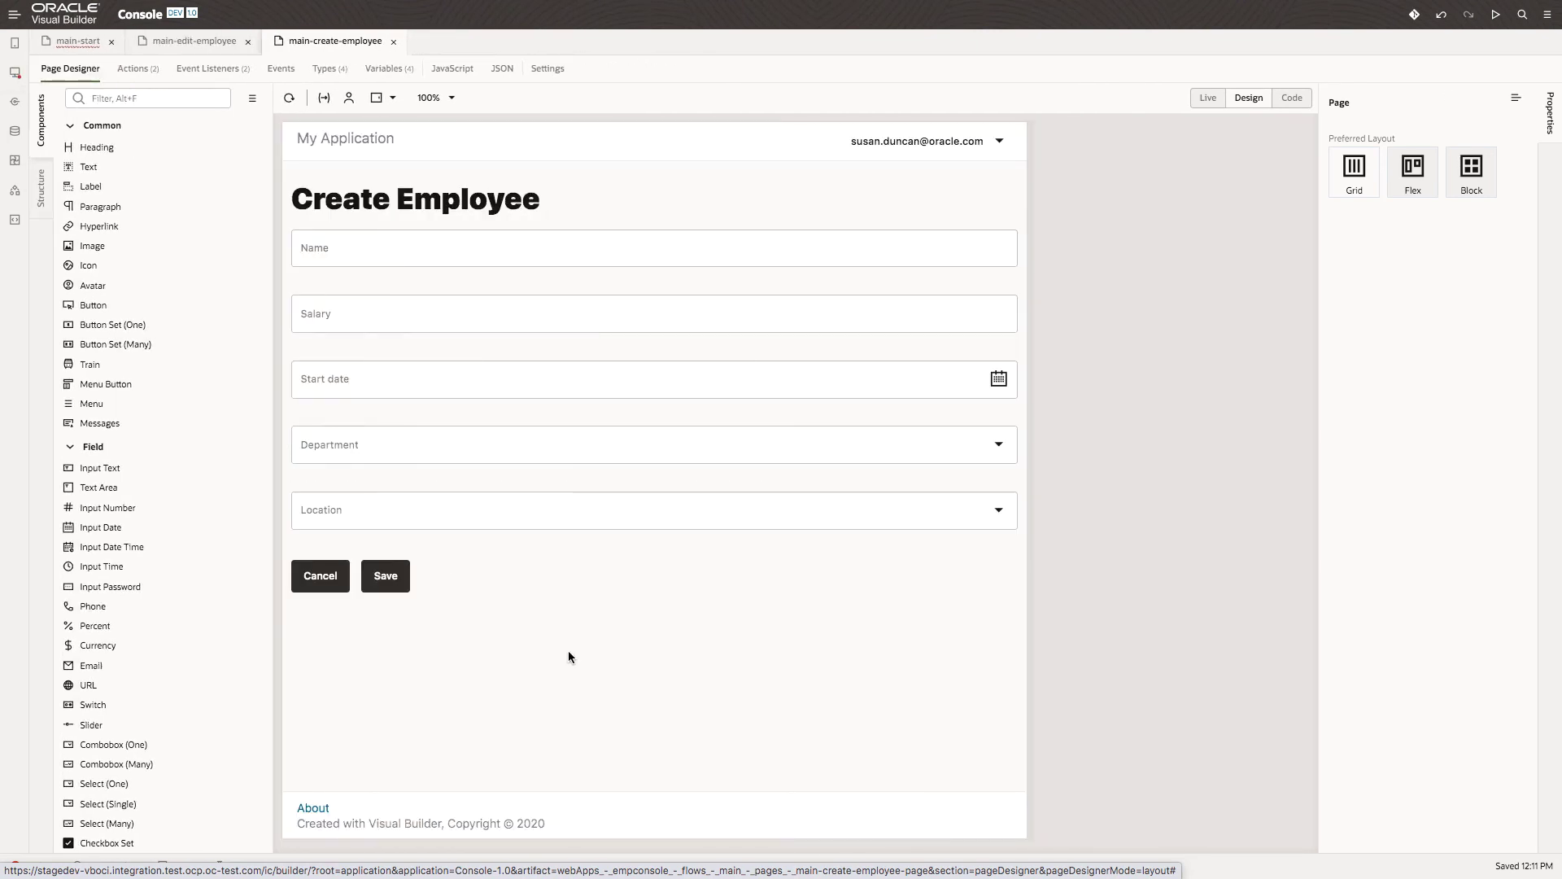
# On the main-edit-employee page, shorten the heading text to "Edit" directly in the page code.
pyautogui.click(207, 49)
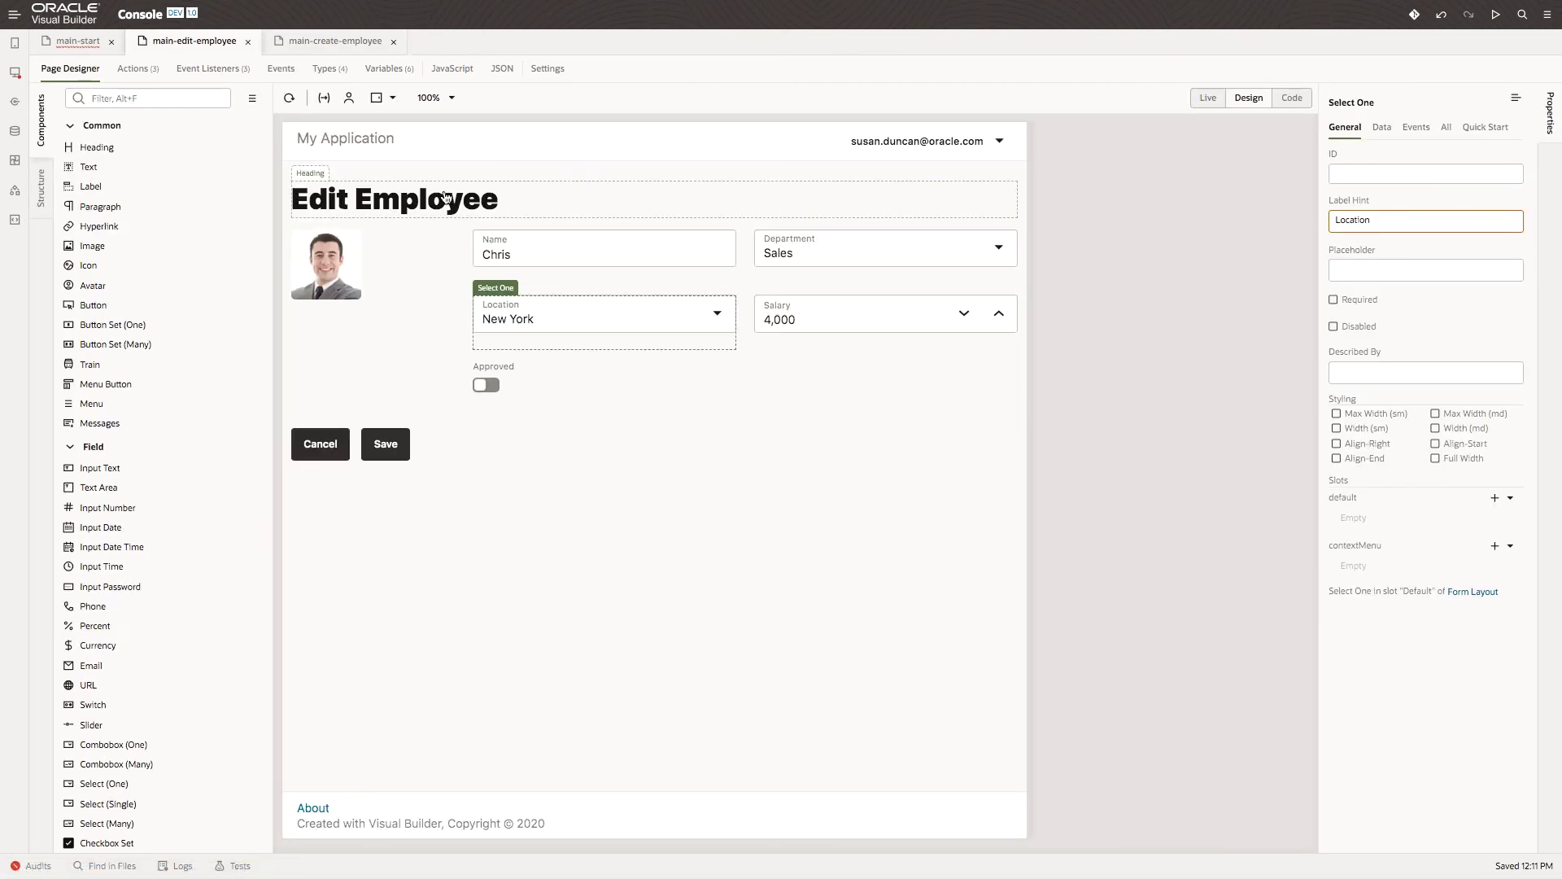
pyautogui.click(446, 199)
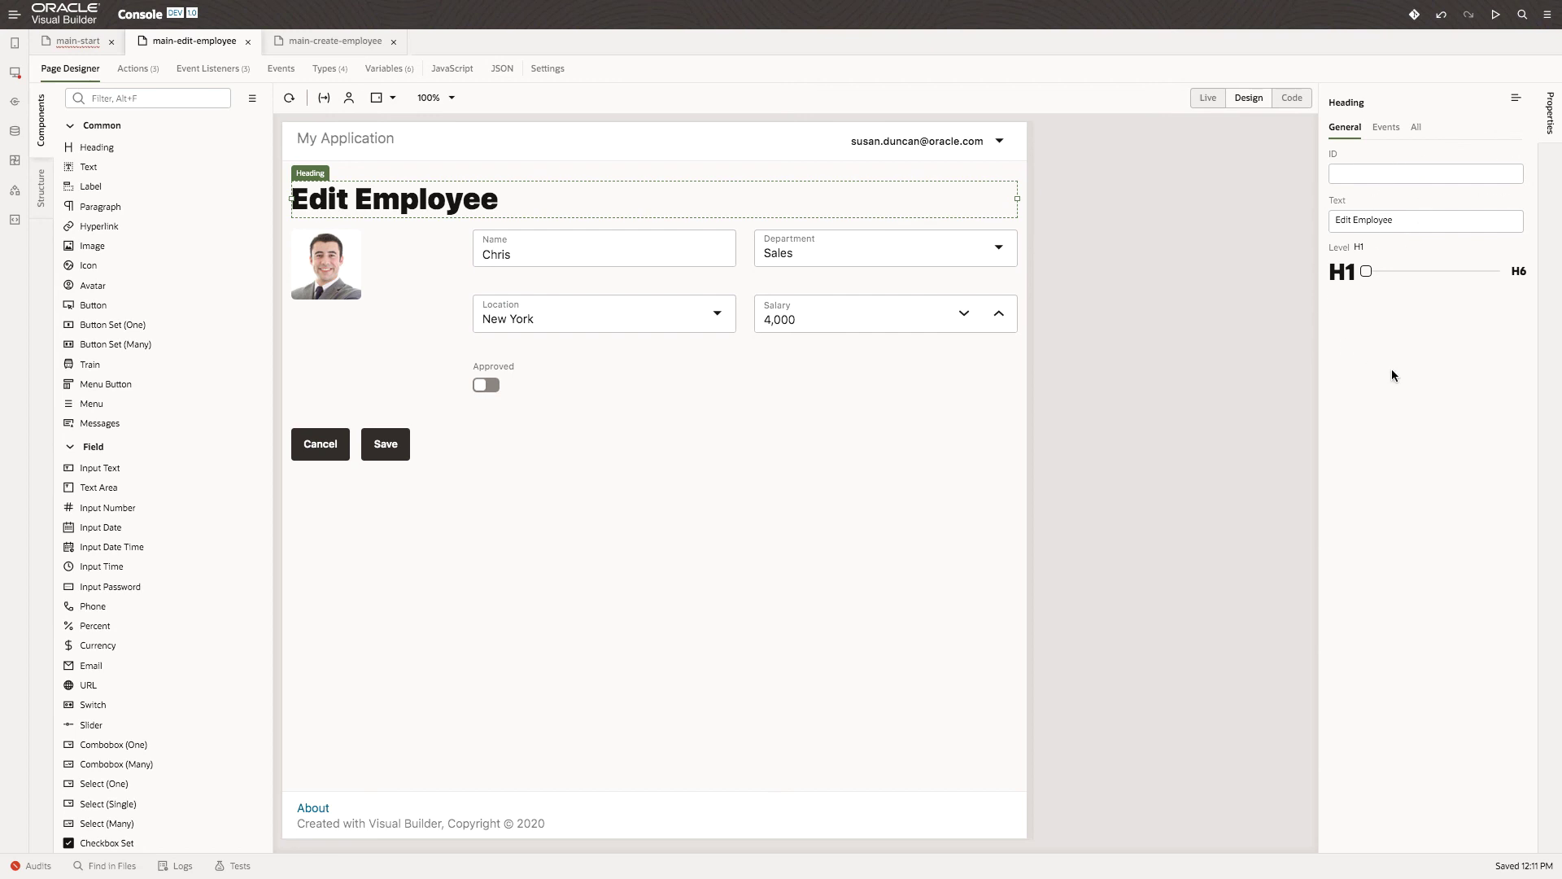
pyautogui.click(1292, 99)
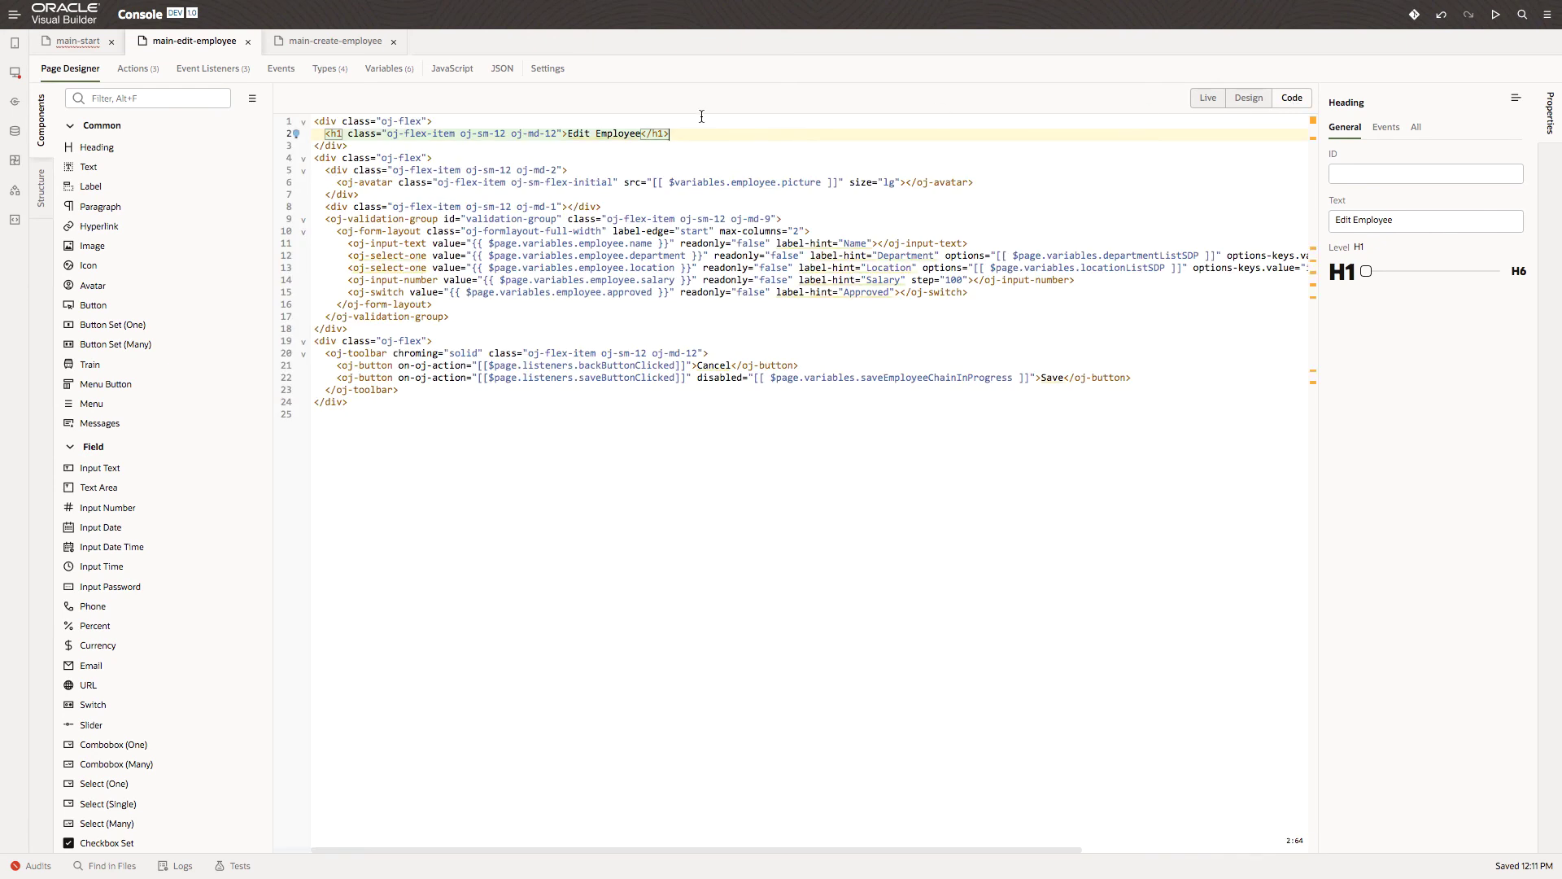
pyautogui.click(634, 132)
pyautogui.press('BackSpace')
pyautogui.press('BackSpace')
pyautogui.press('BackSpace')
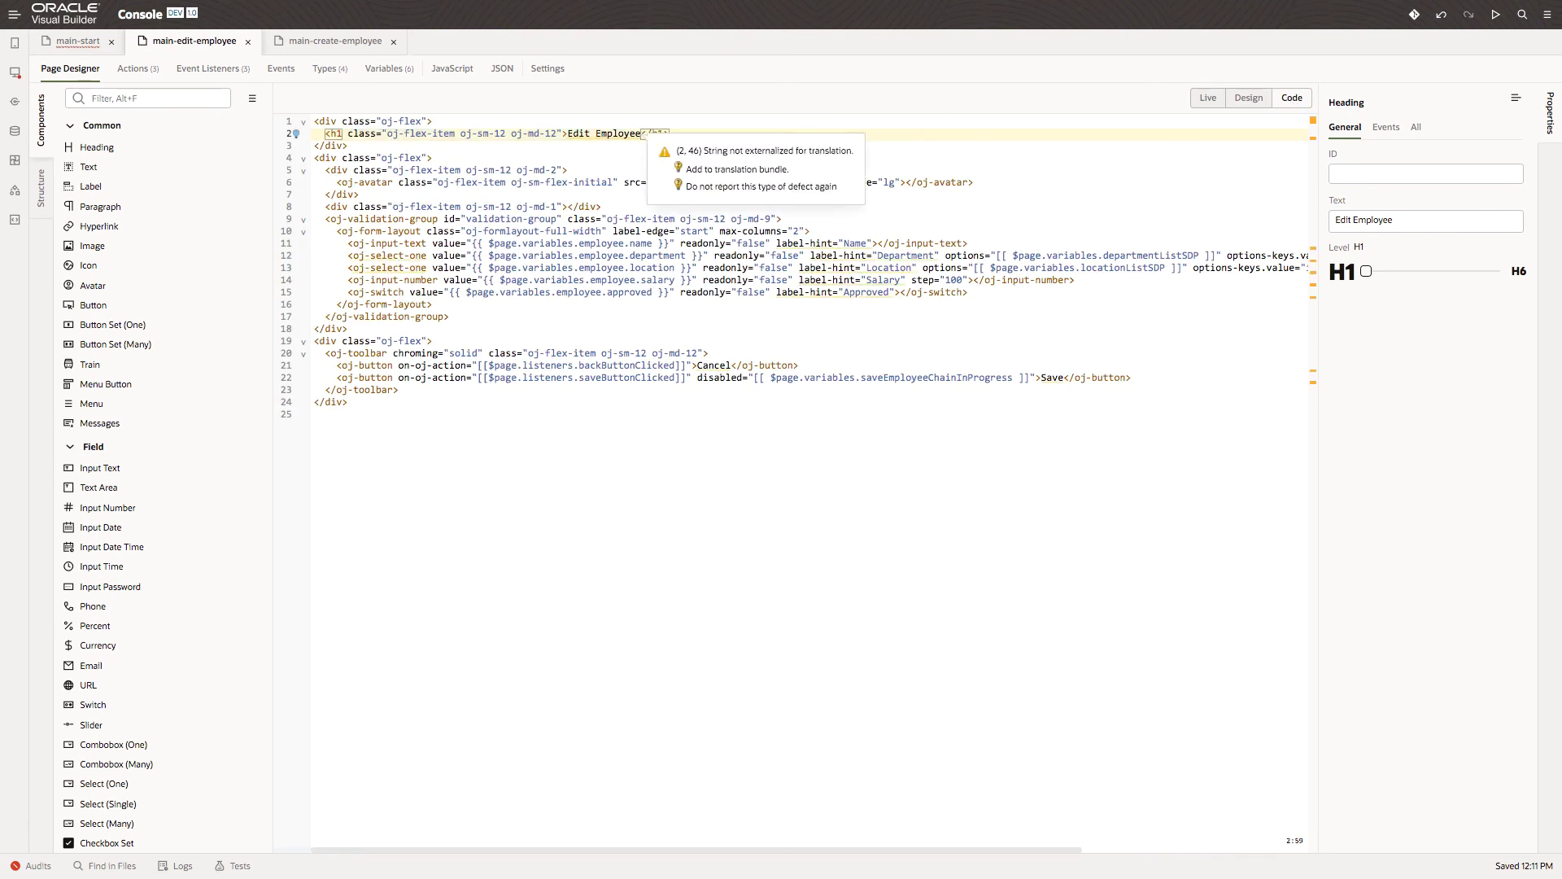
pyautogui.press('BackSpace')
pyautogui.press('BackSpace')
pyautogui.press('BackSpace')
pyautogui.press('BackSpace')
pyautogui.press('BackSpace')
pyautogui.press('BackSpace')
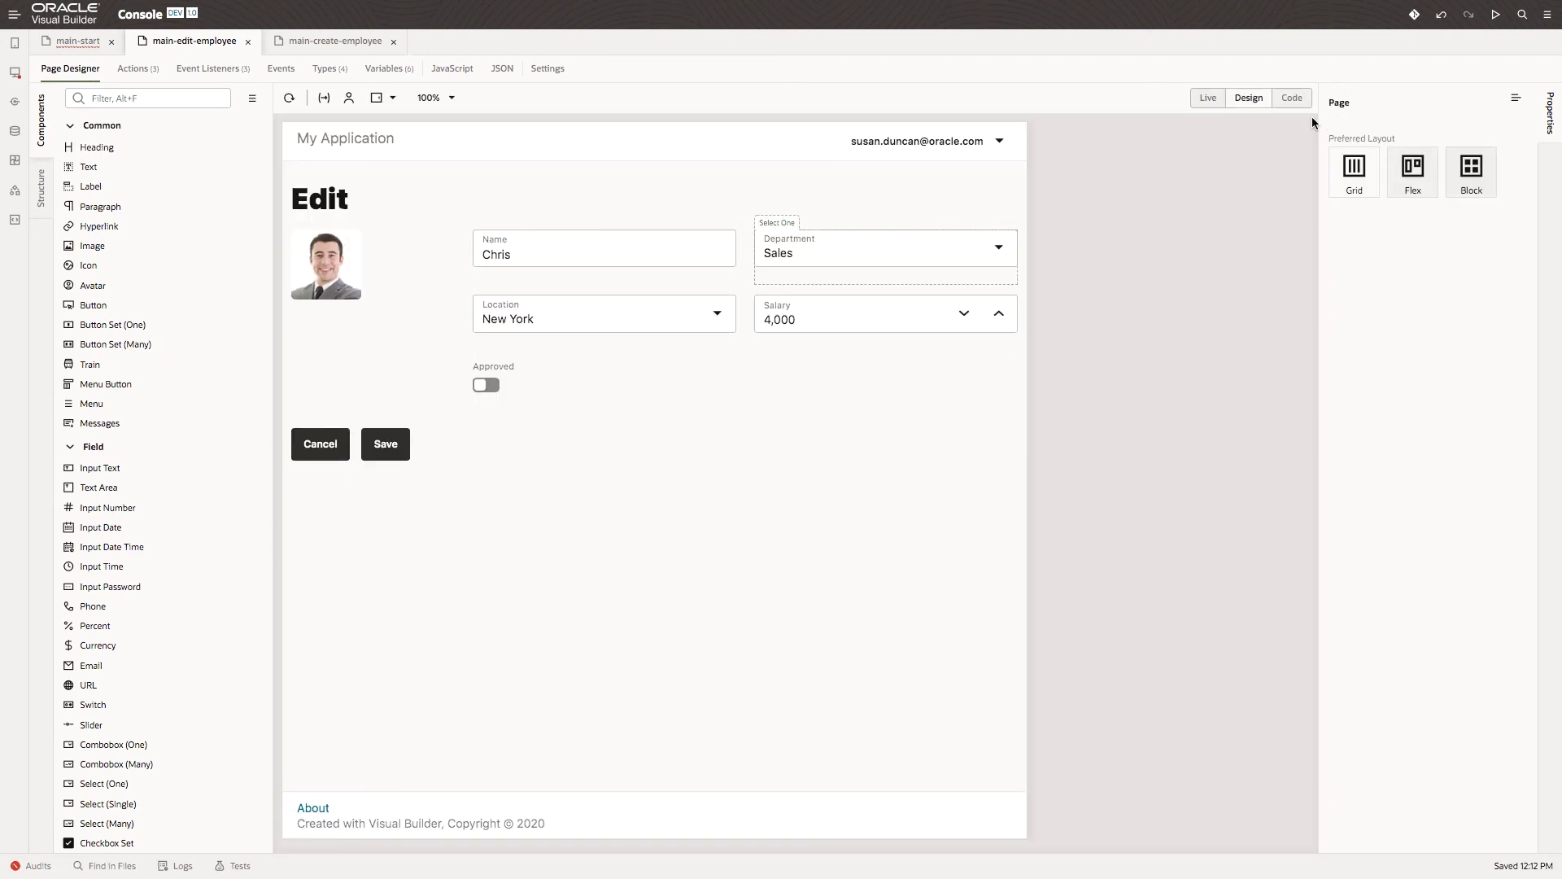
# Examine the form layout's source in the page code and return to the design view.
pyautogui.click(770, 381)
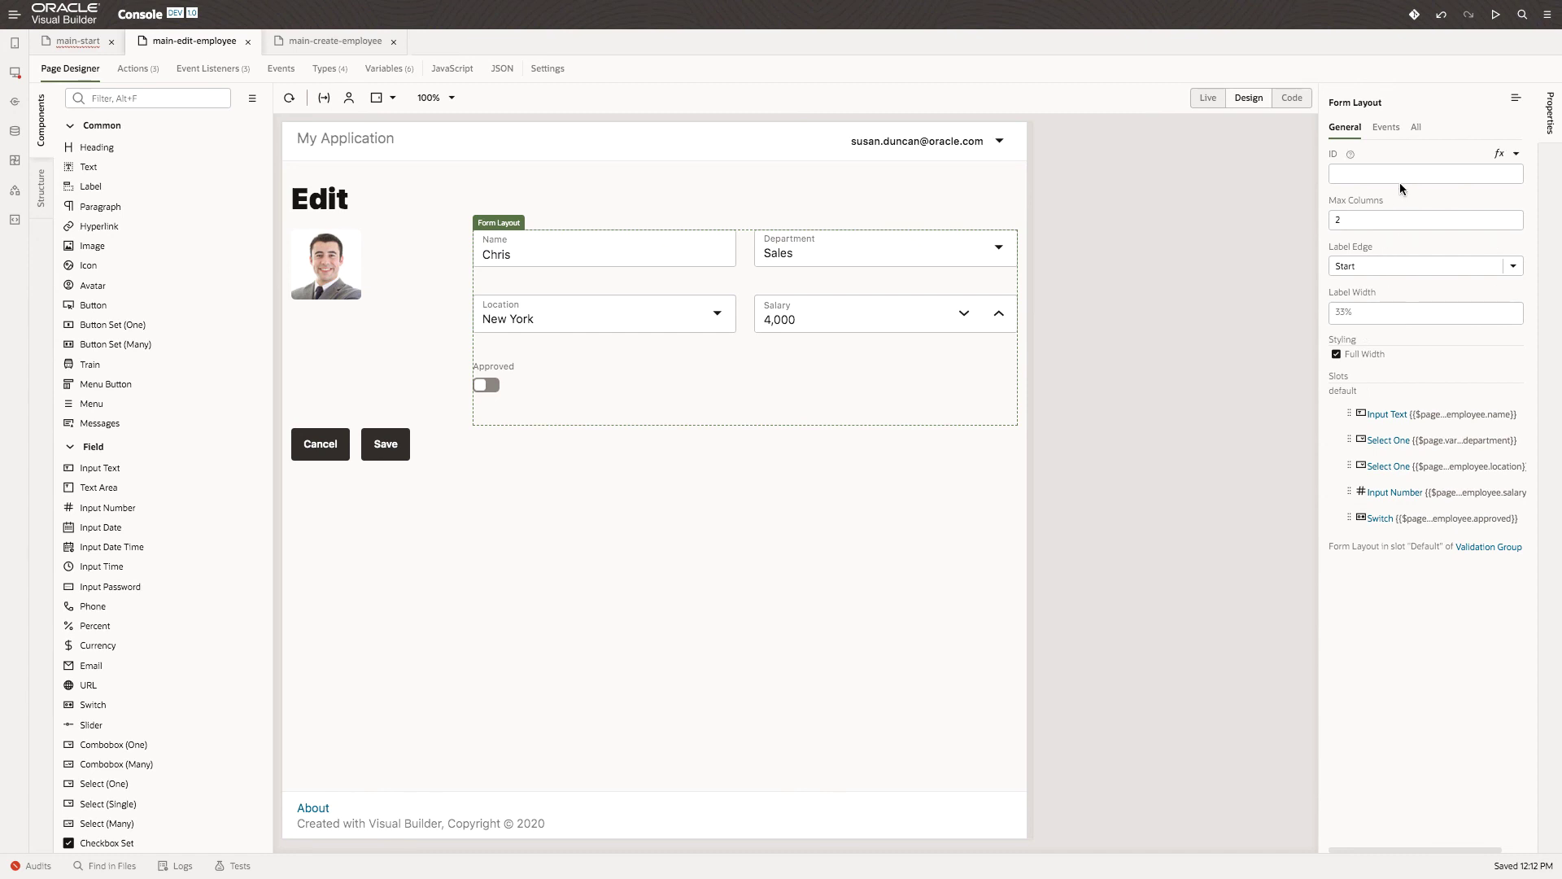
pyautogui.click(1293, 99)
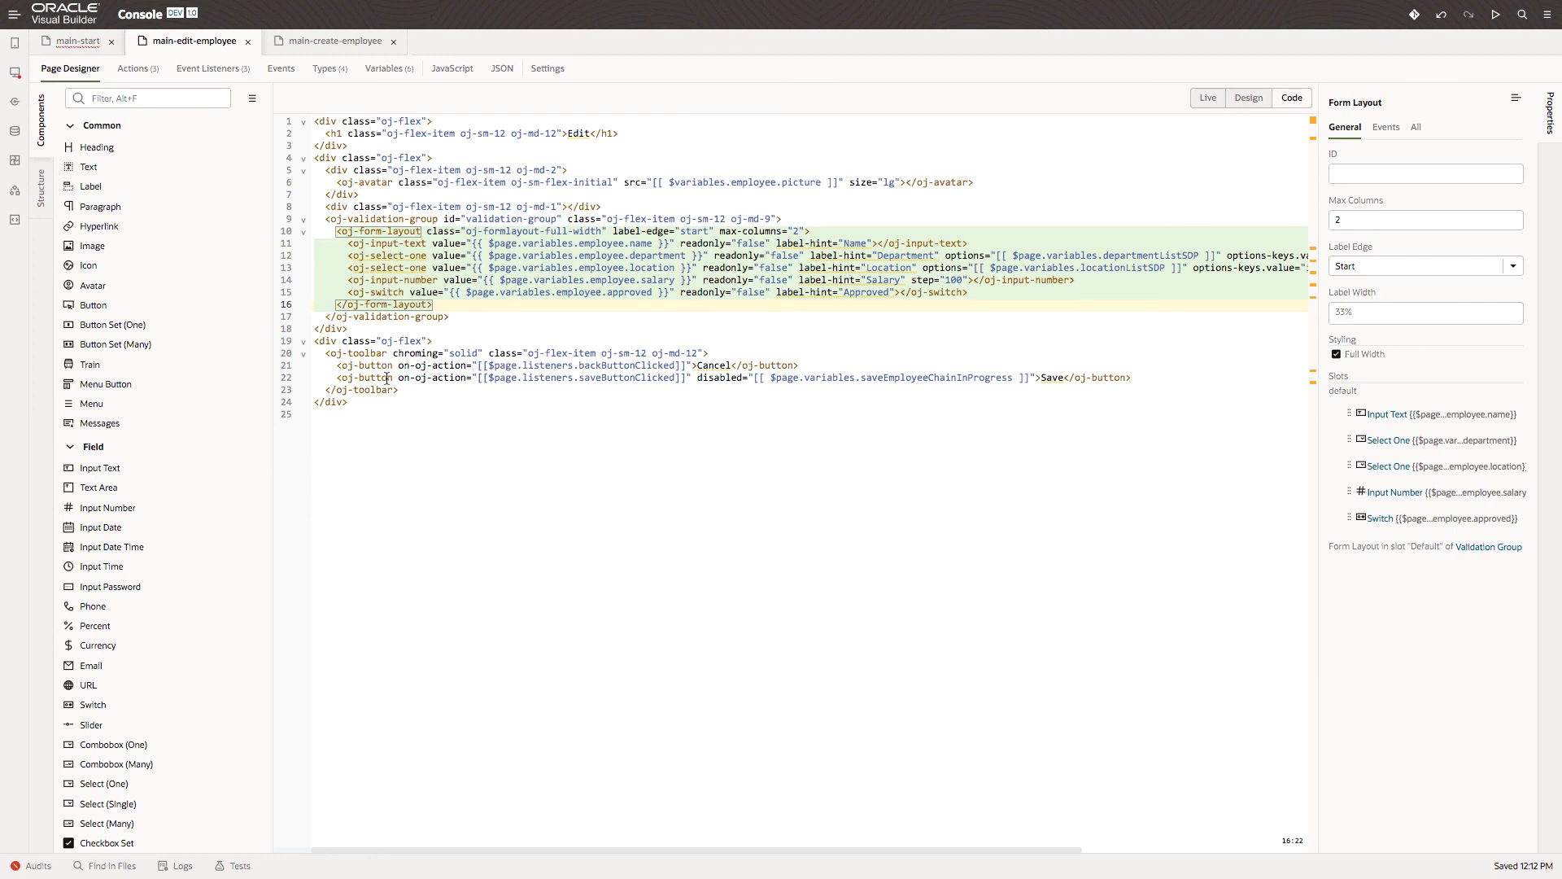
pyautogui.click(1261, 99)
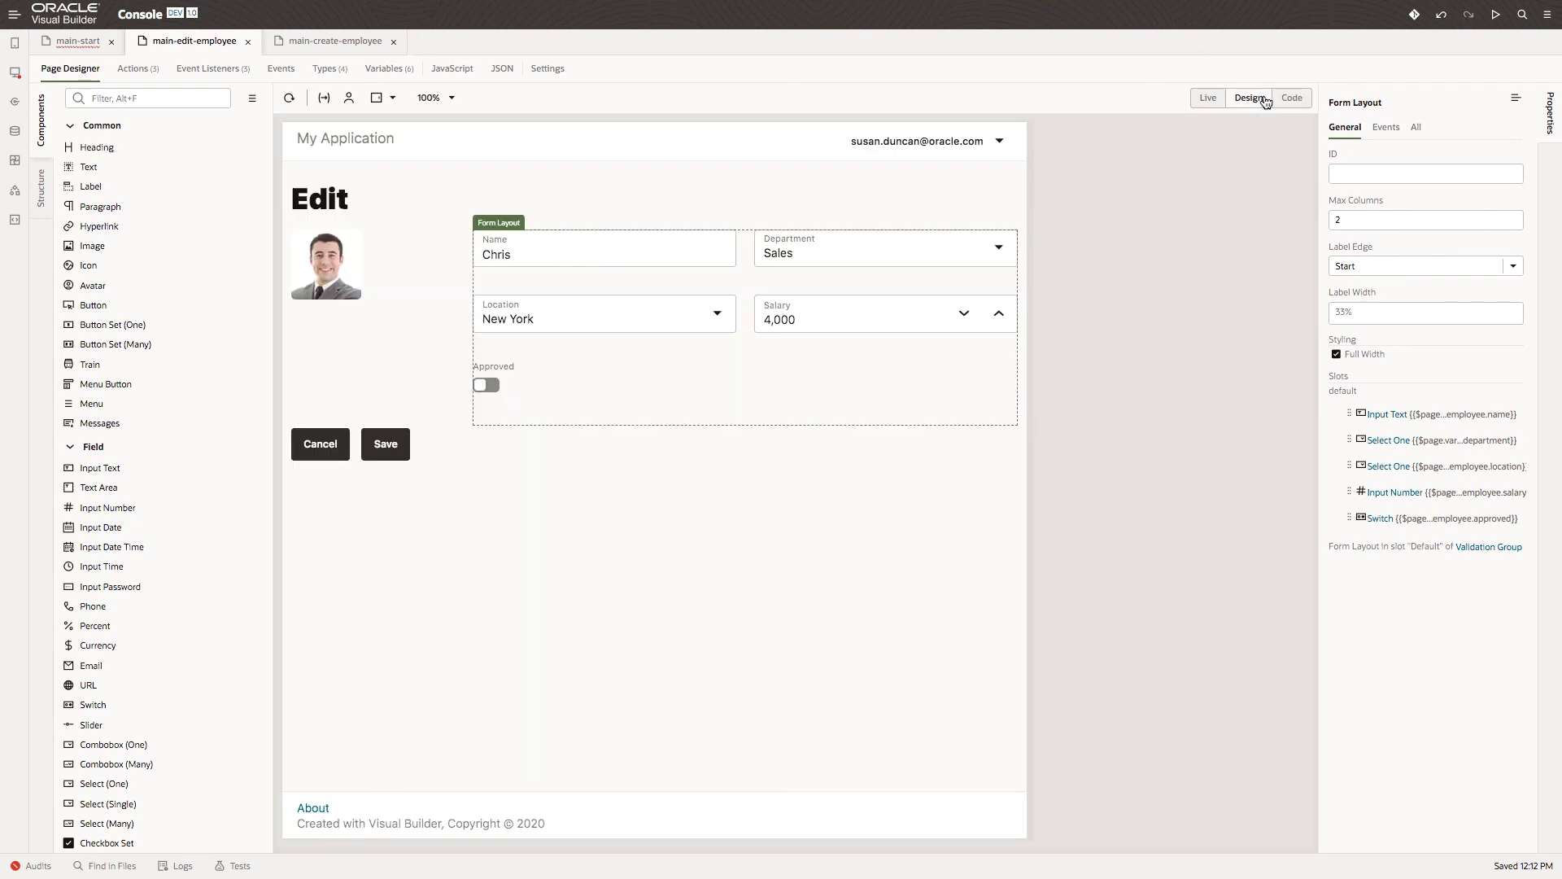
# Run the application, select the fourth employee in the table and open that record for editing.
pyautogui.click(1496, 15)
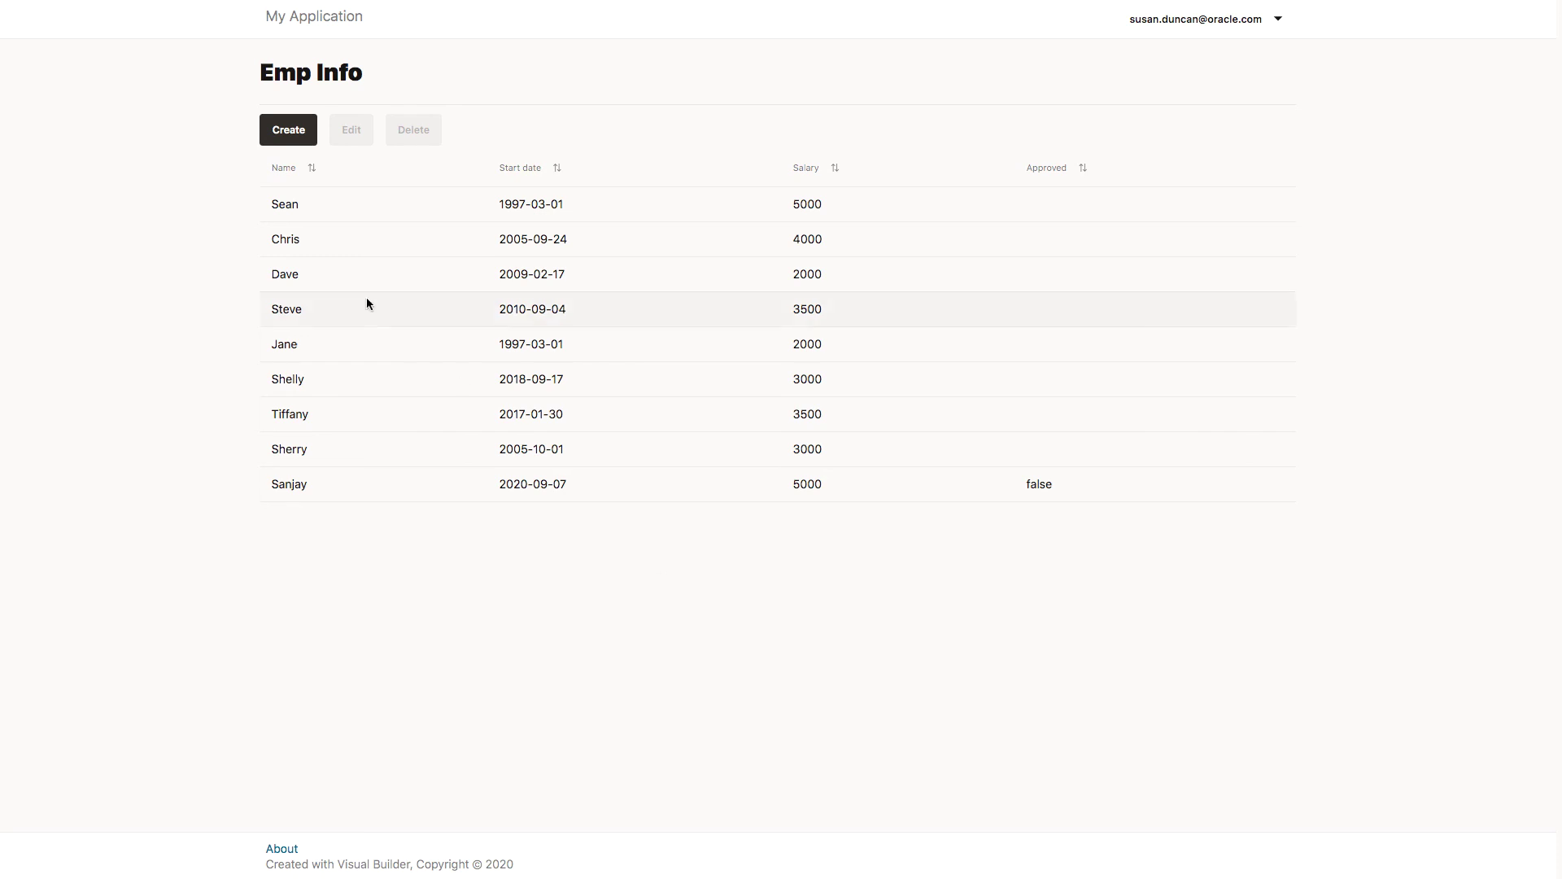
pyautogui.click(308, 311)
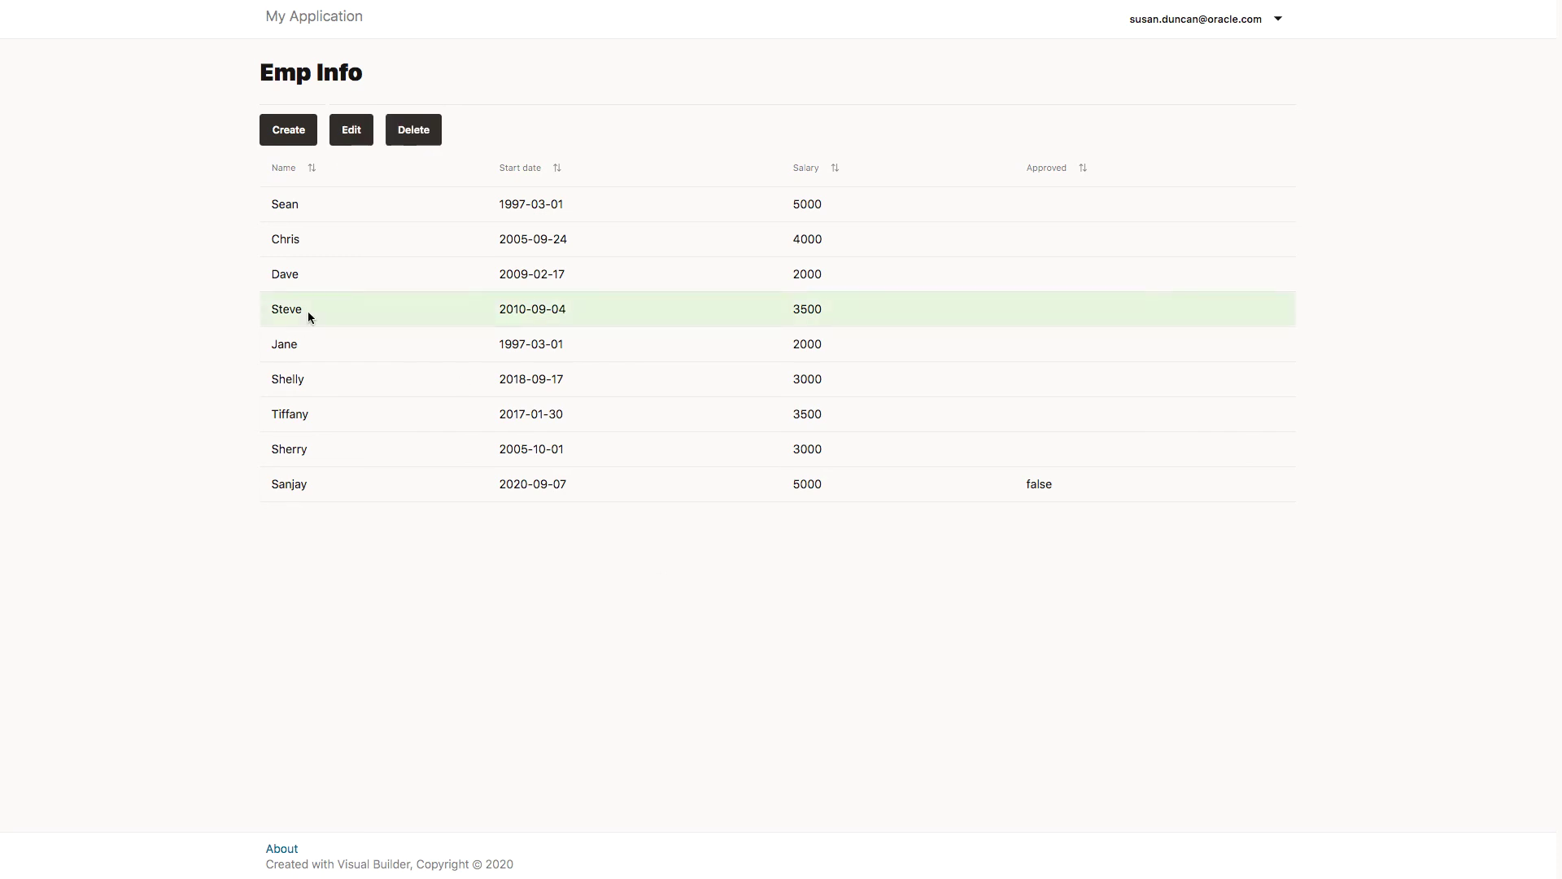
pyautogui.click(356, 140)
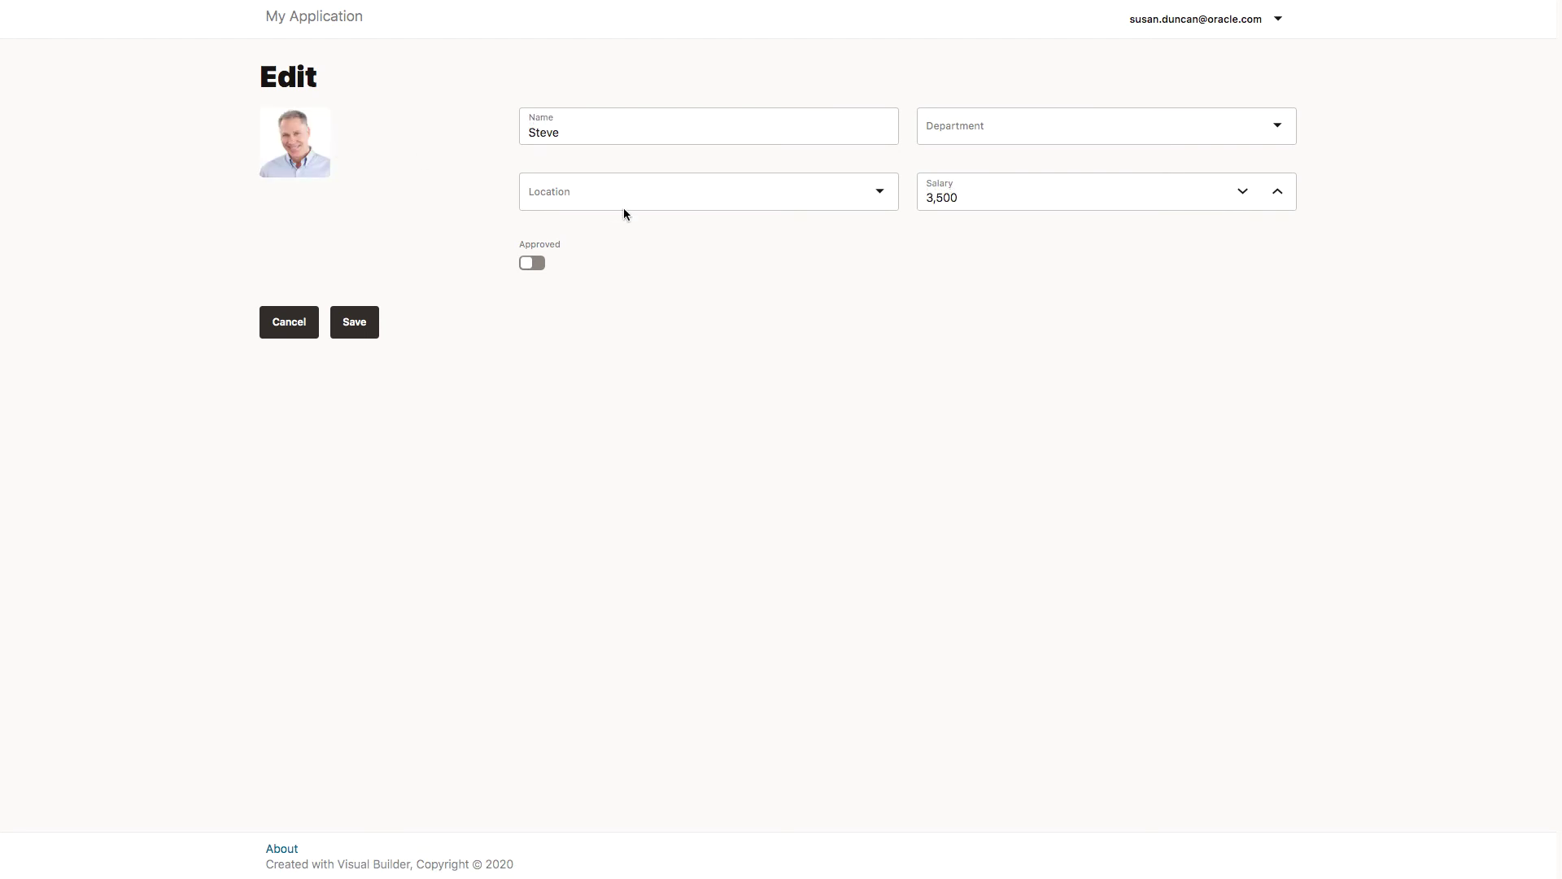
# Set the employee's location to Dallas and department to Marketing, and save the record.
pyautogui.click(877, 199)
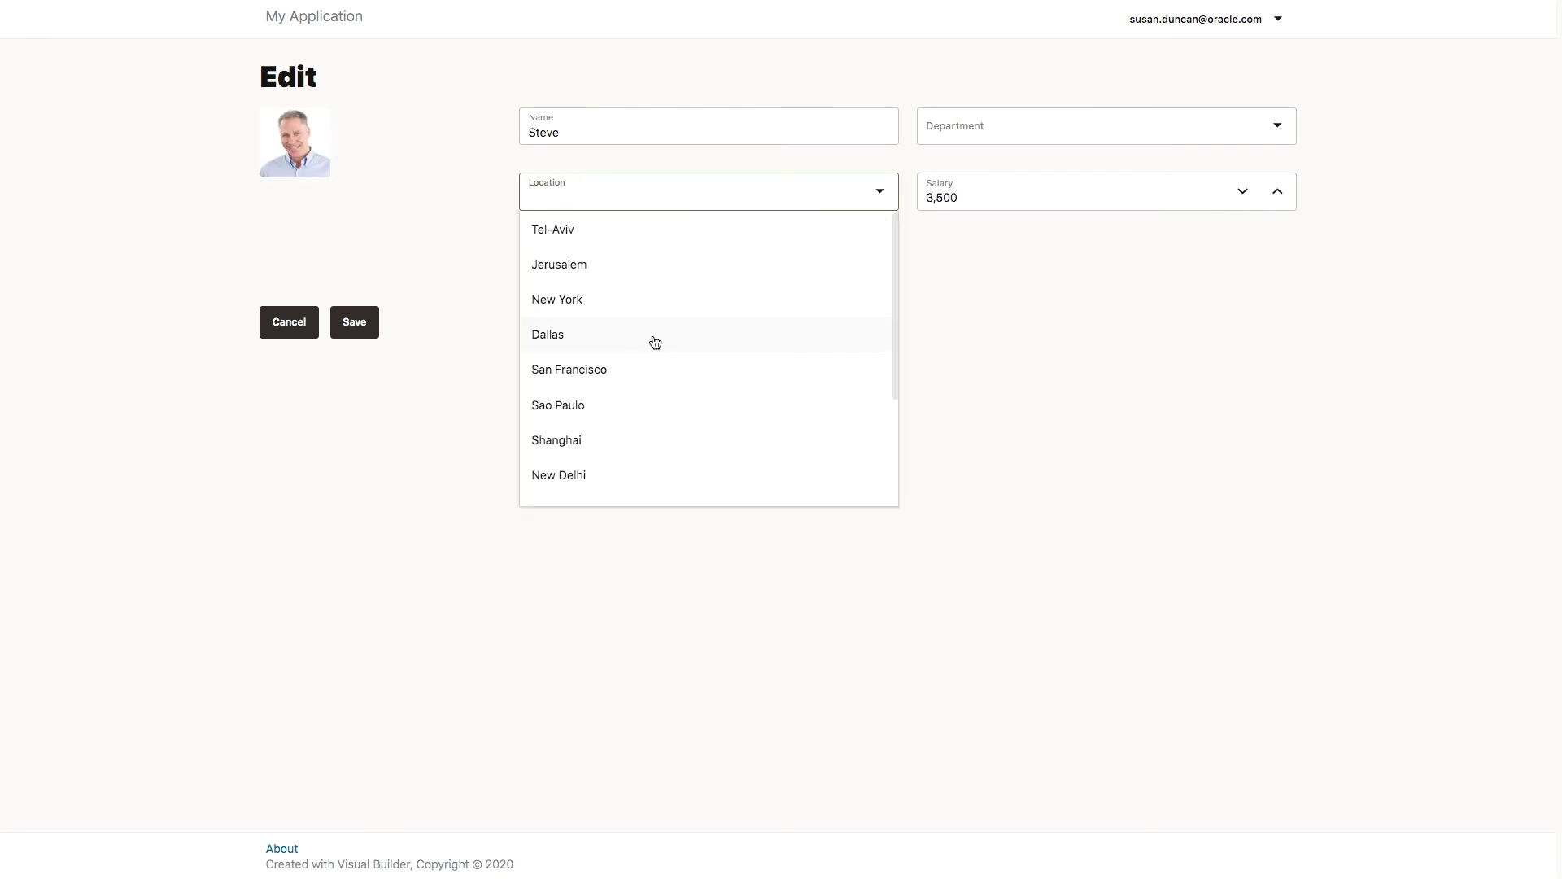
pyautogui.click(655, 342)
pyautogui.click(1048, 126)
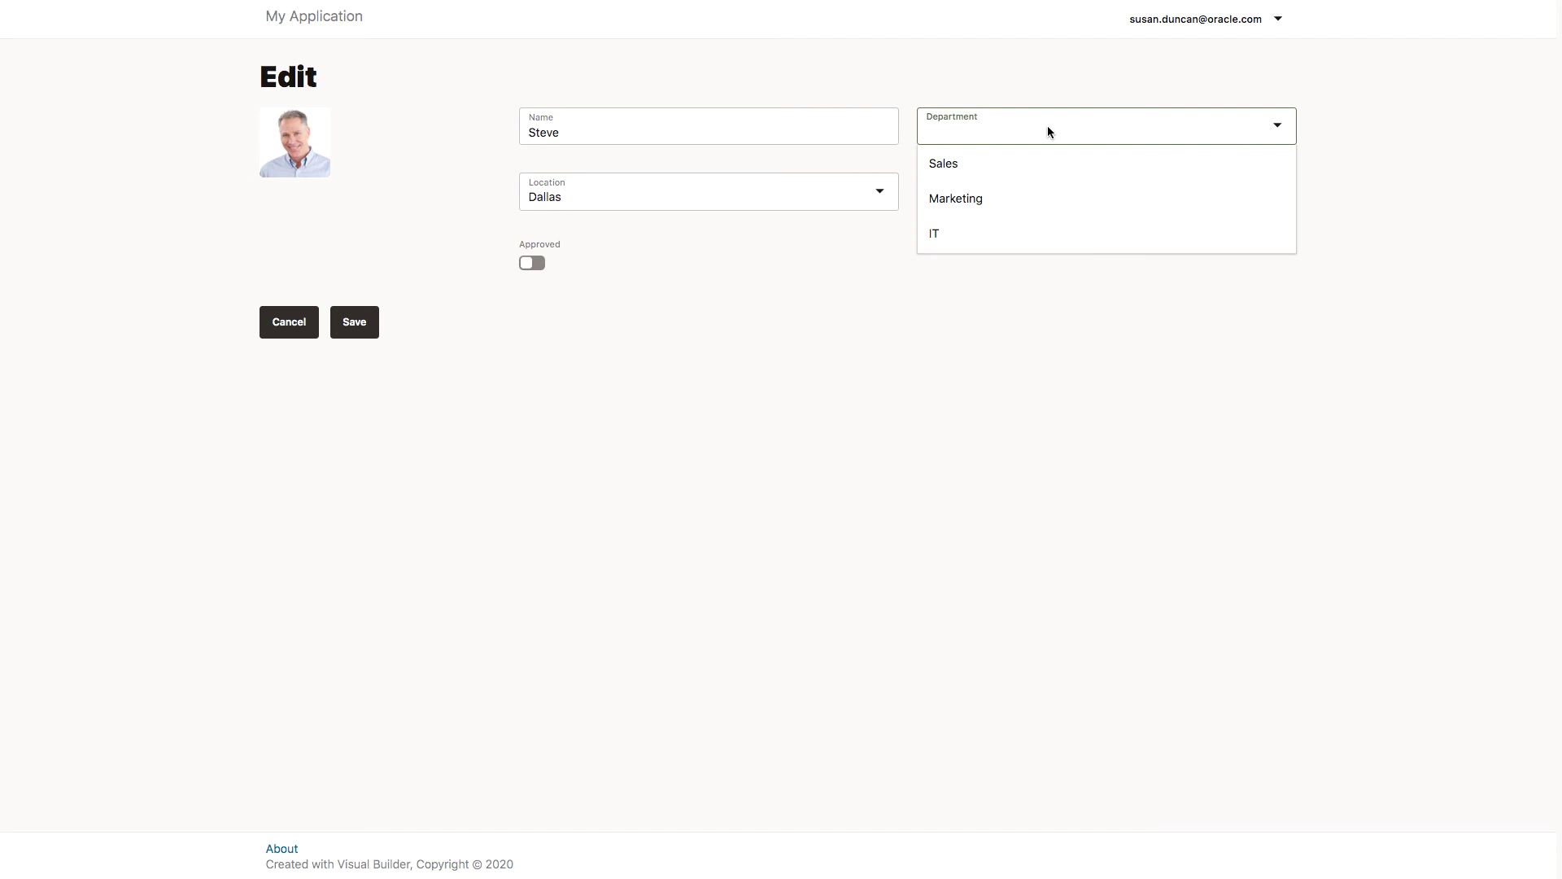
pyautogui.click(991, 203)
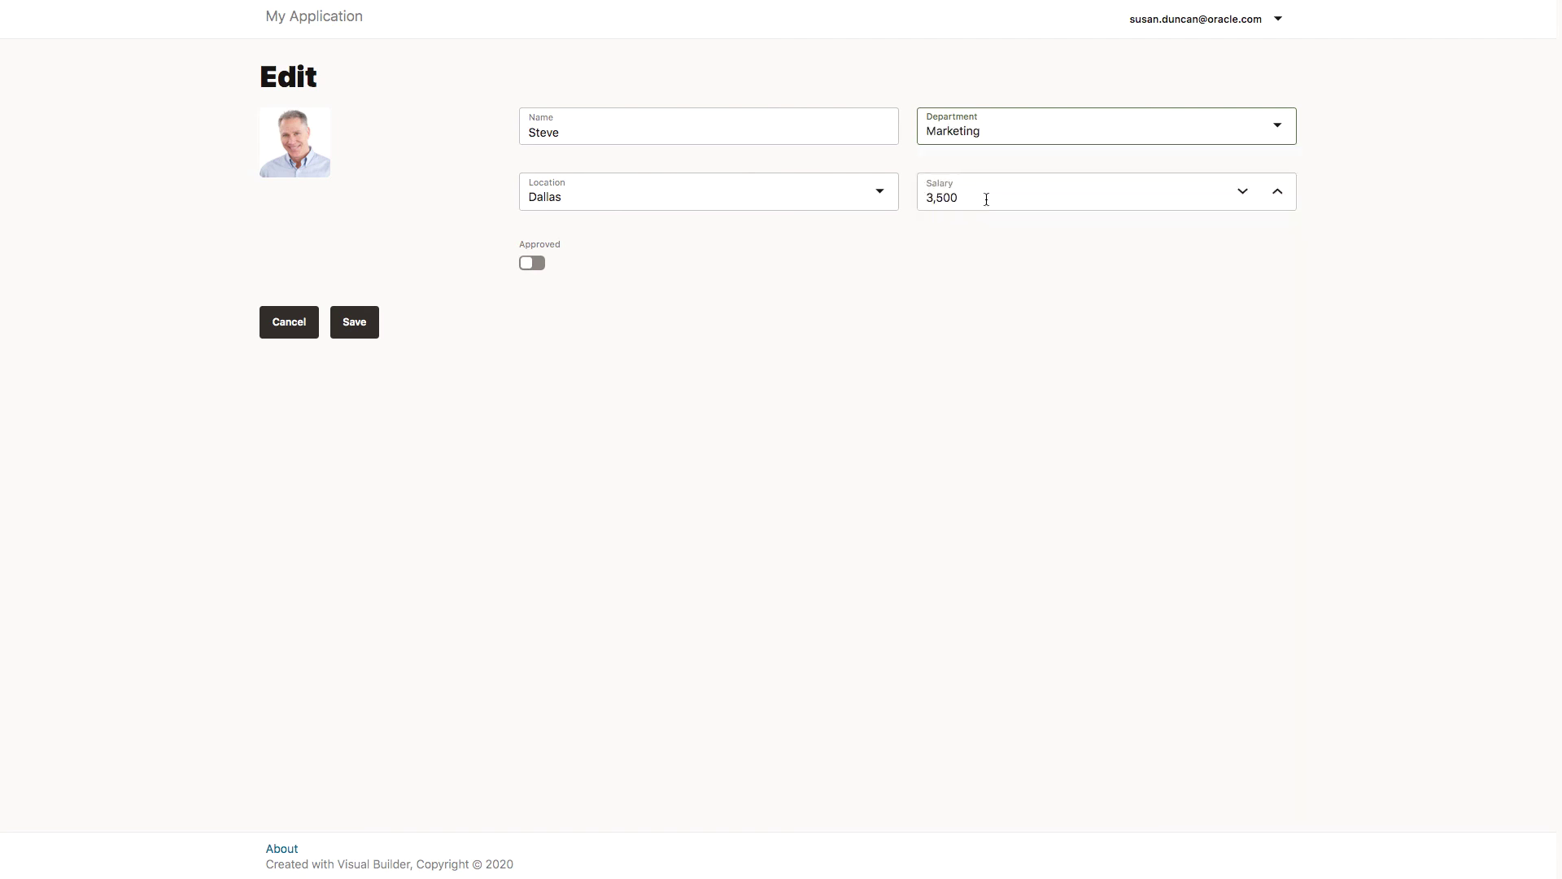
pyautogui.click(369, 321)
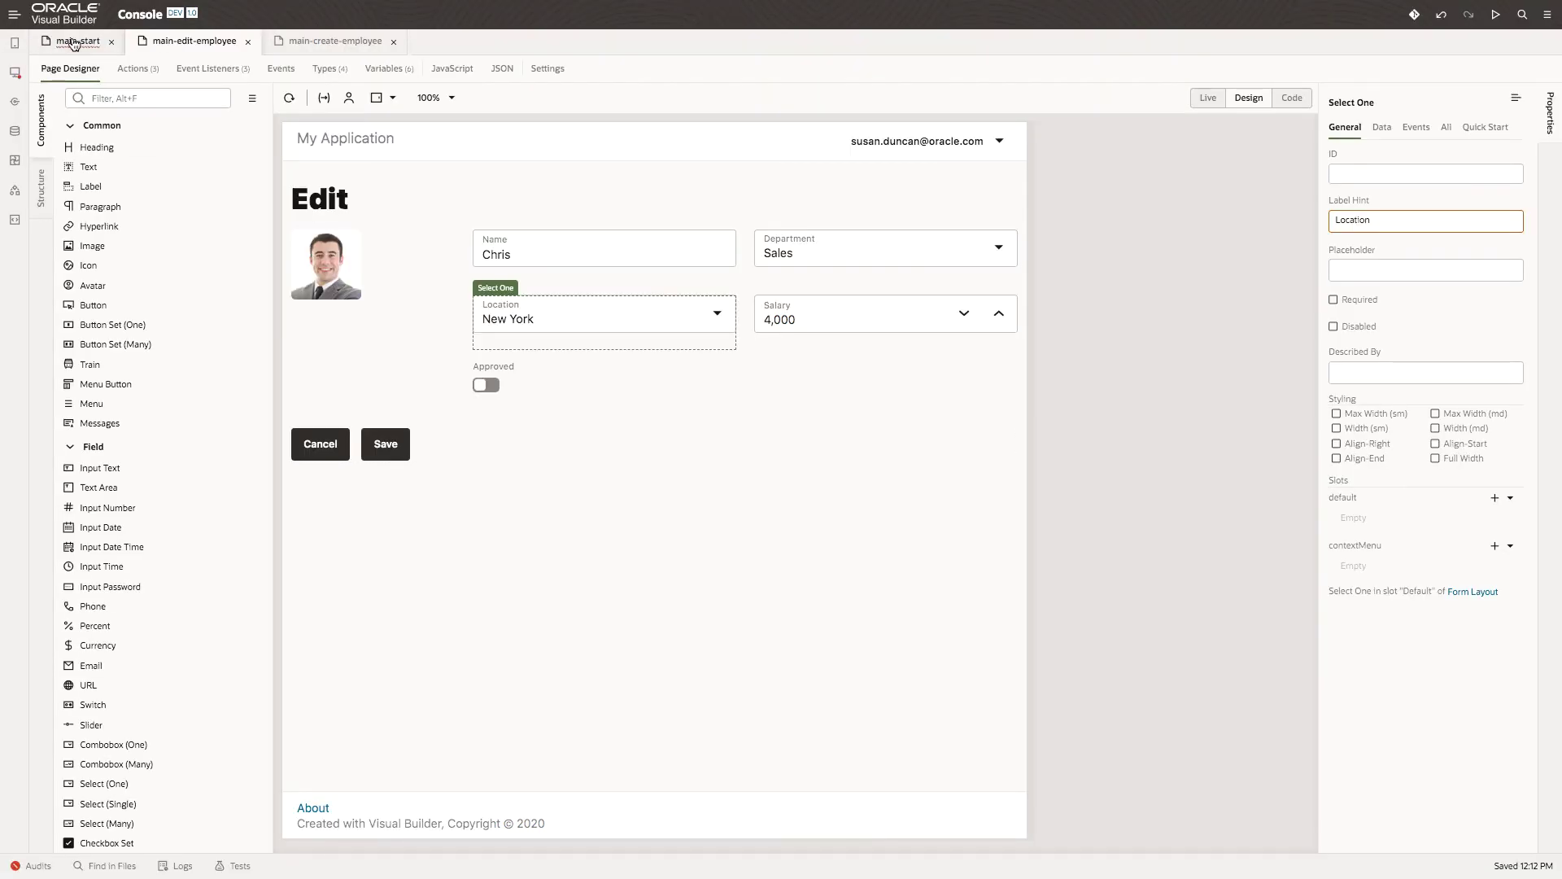
# Back in the designer, open the main-start page and display the employee table's Quick Start options.
pyautogui.click(75, 43)
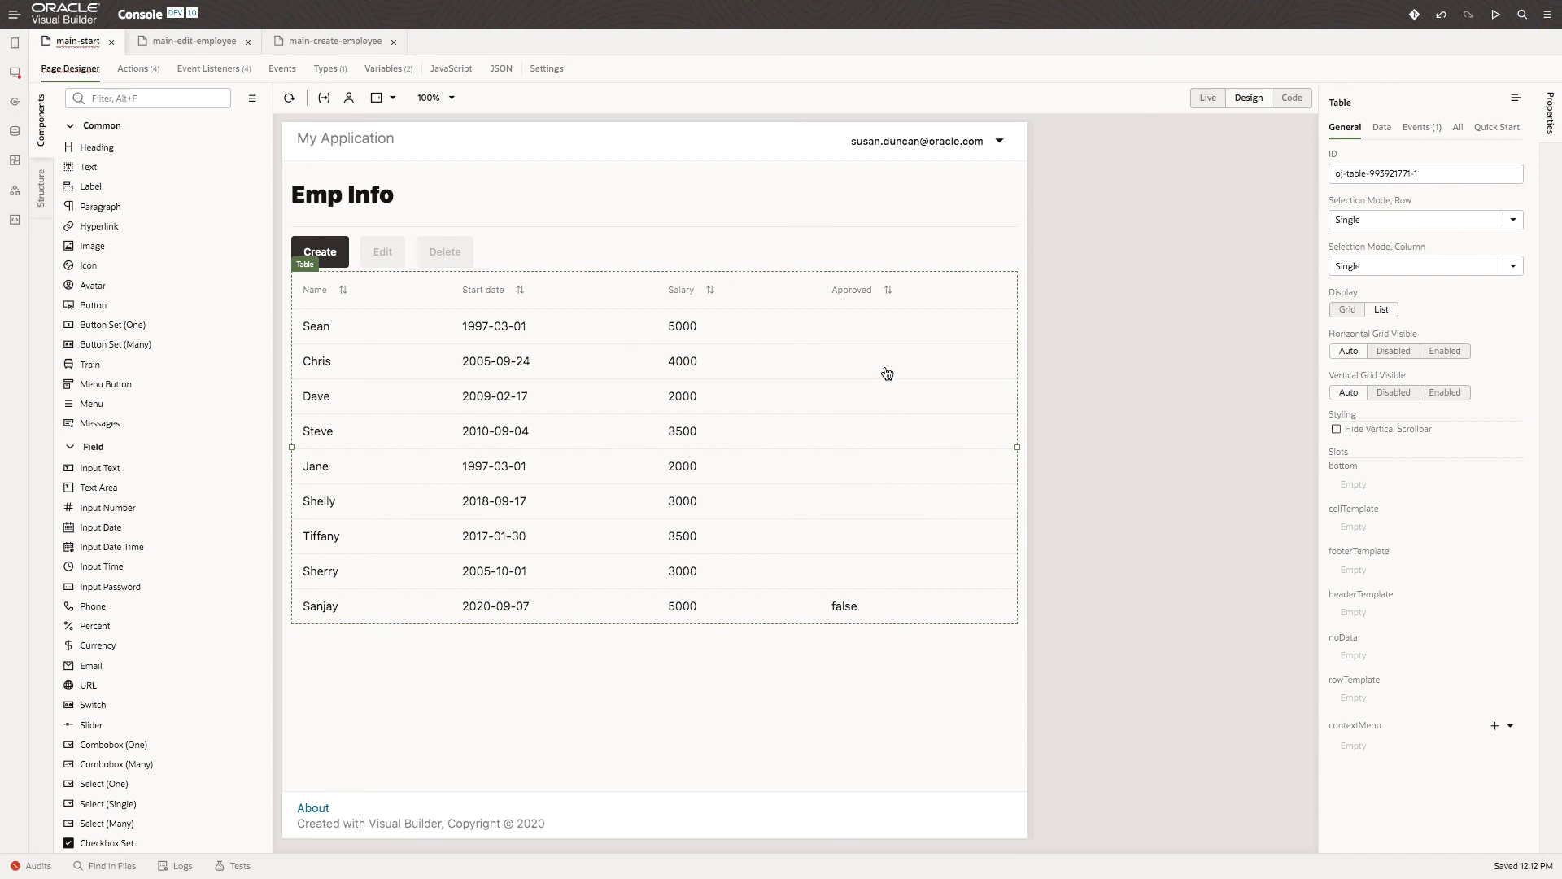
pyautogui.click(1494, 128)
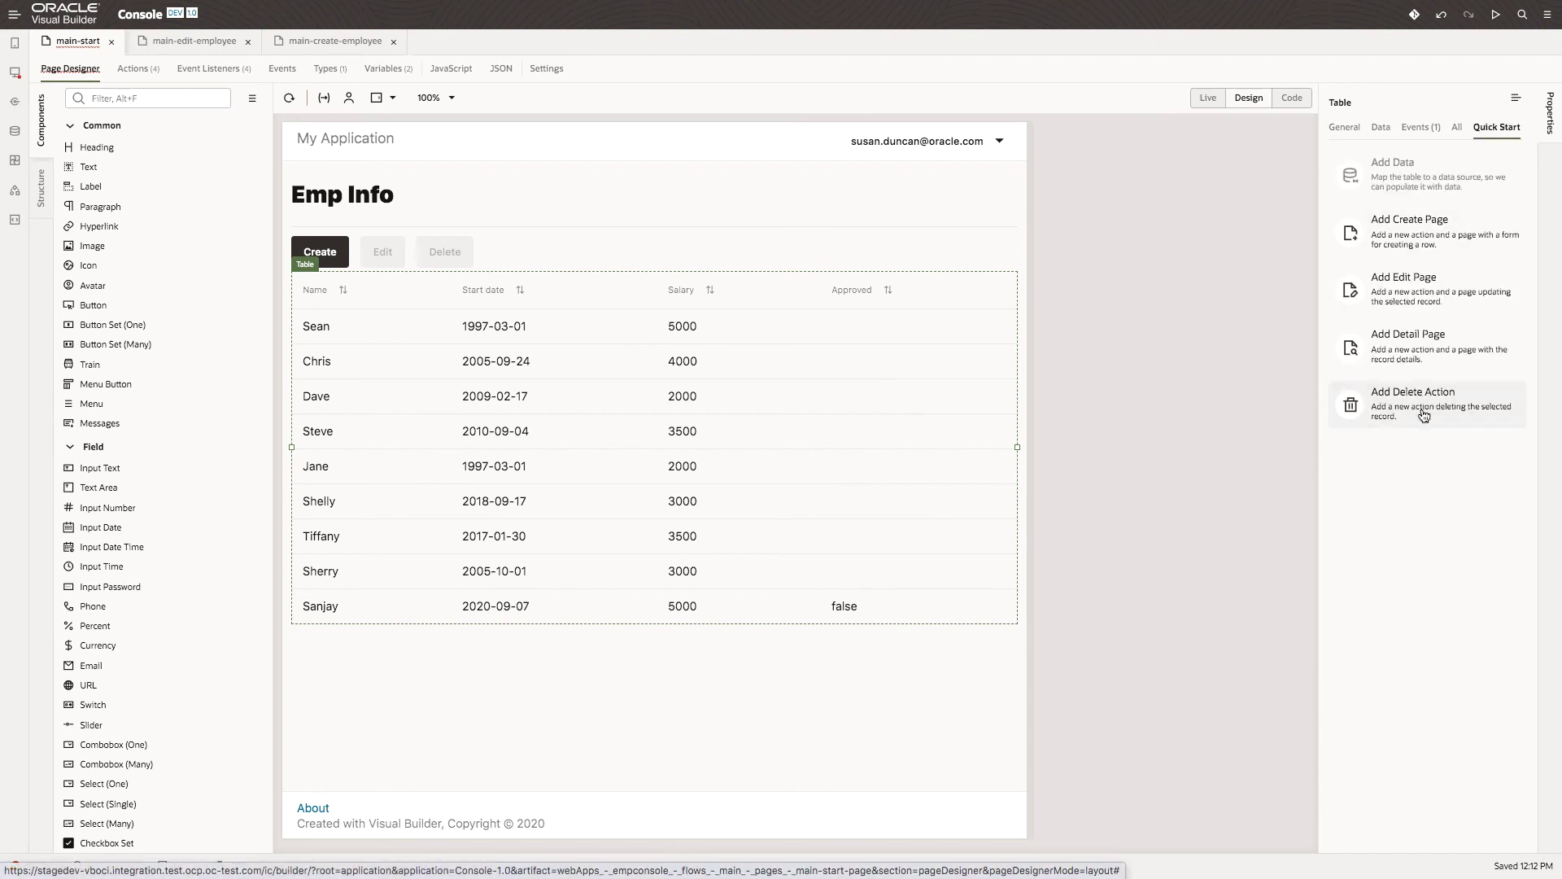